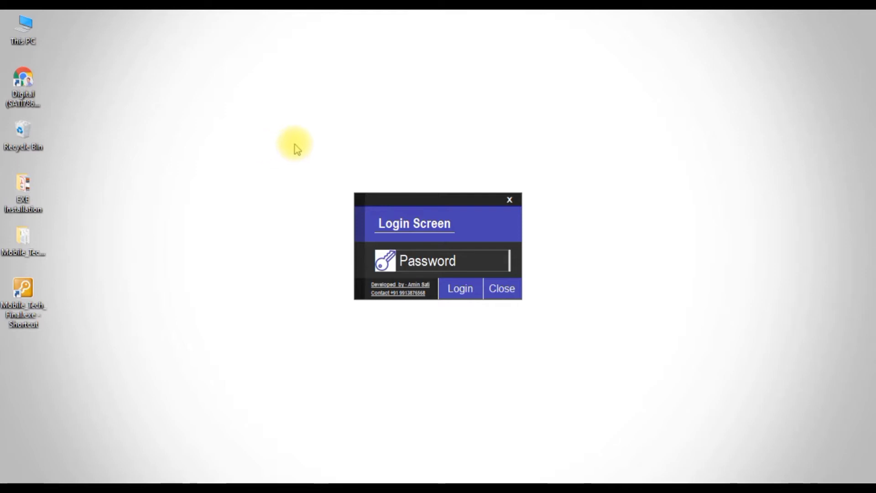
Log in to Mobile Tech with the account password and acknowledge the success message
{"action": "double_click", "coordinate": [407, 267]}
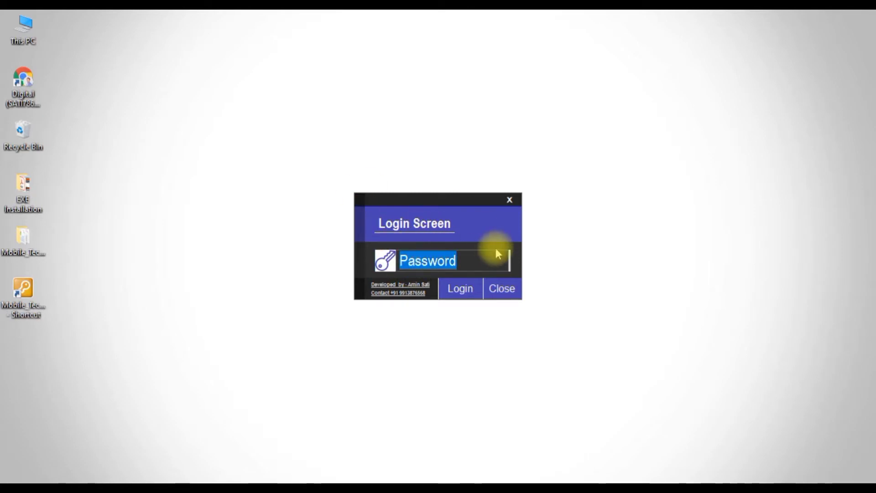
{"action": "type", "text": "123"}
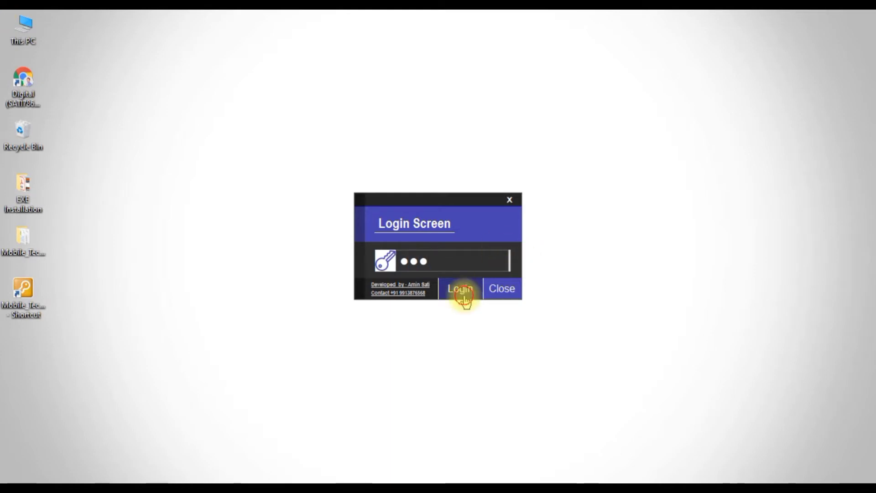
{"action": "left_click", "coordinate": [465, 299]}
{"action": "left_click", "coordinate": [473, 297]}
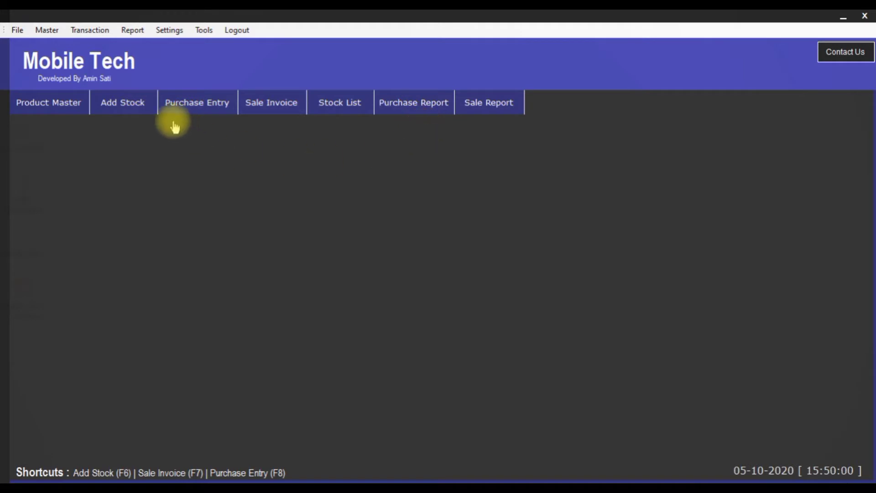
Open Master > Product Entry to show the Add Product form listing 75 products
{"action": "left_click", "coordinate": [47, 31]}
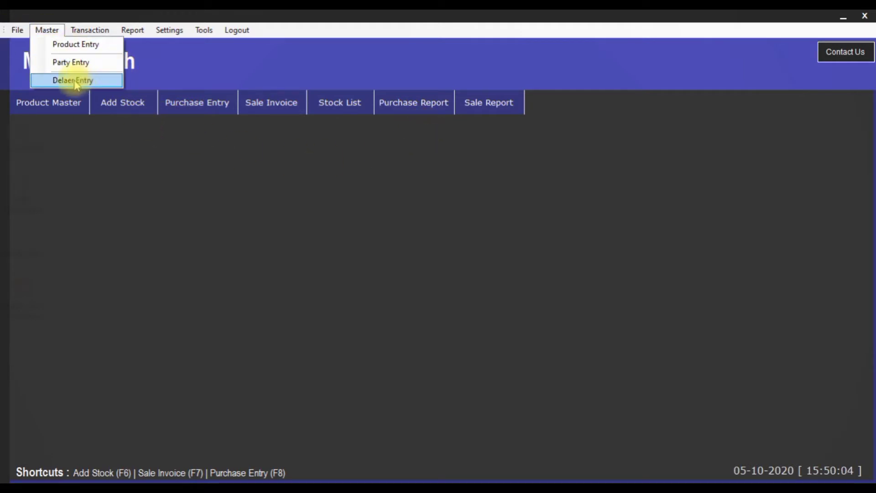
{"action": "left_click", "coordinate": [63, 45]}
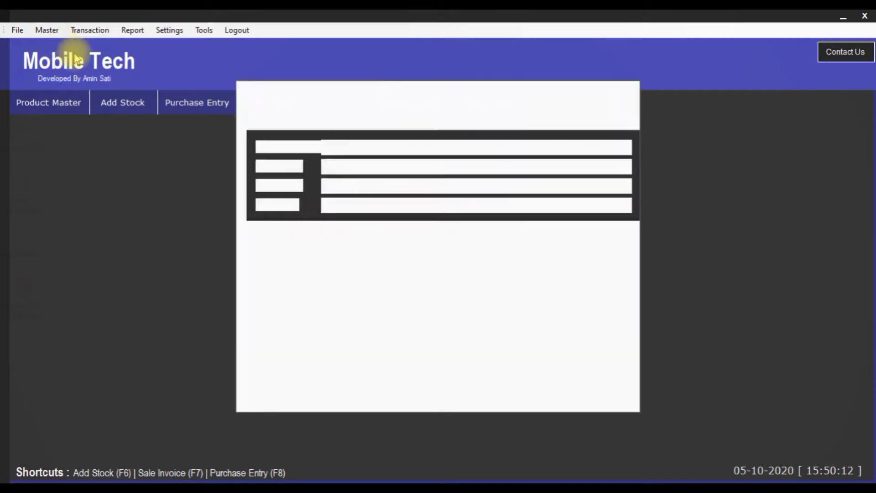
{"action": "scroll", "coordinate": [338, 285], "scroll_direction": "down", "scroll_amount": 8}
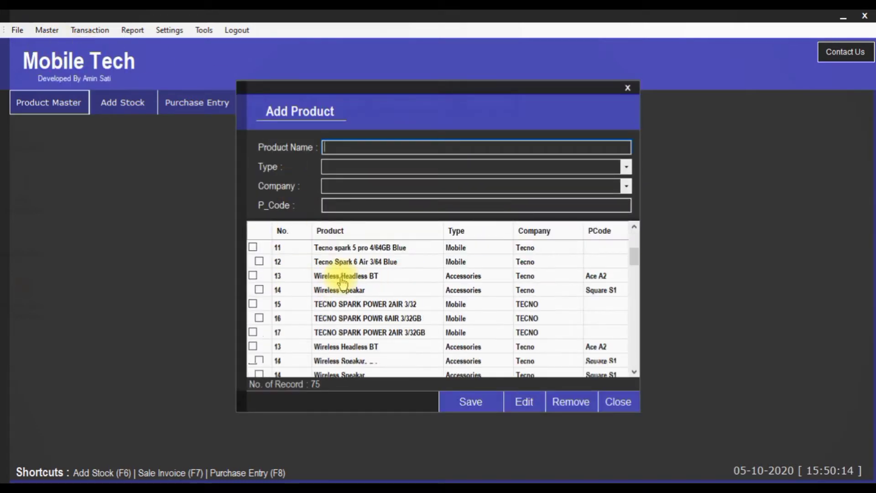
{"action": "scroll", "coordinate": [342, 281], "scroll_direction": "up", "scroll_amount": 8}
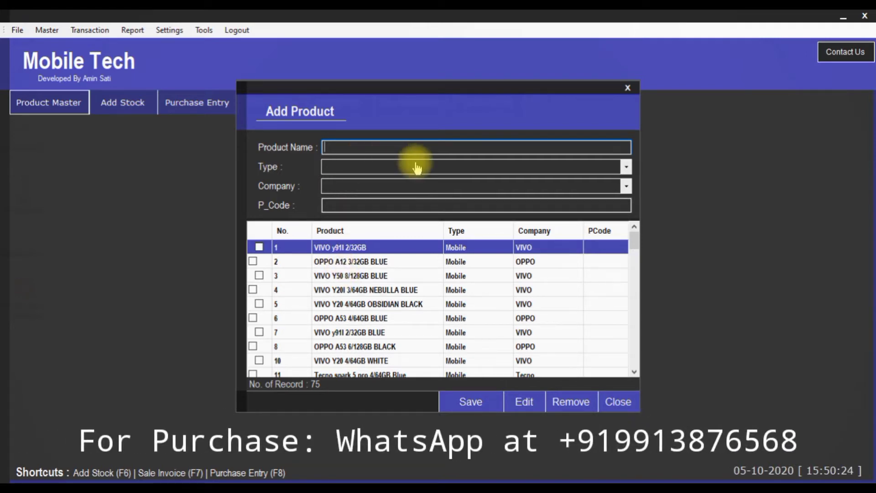
Save new product SAMSUNG Y with type Mobile and company SAMSUNG
{"action": "type", "text": "sA"}
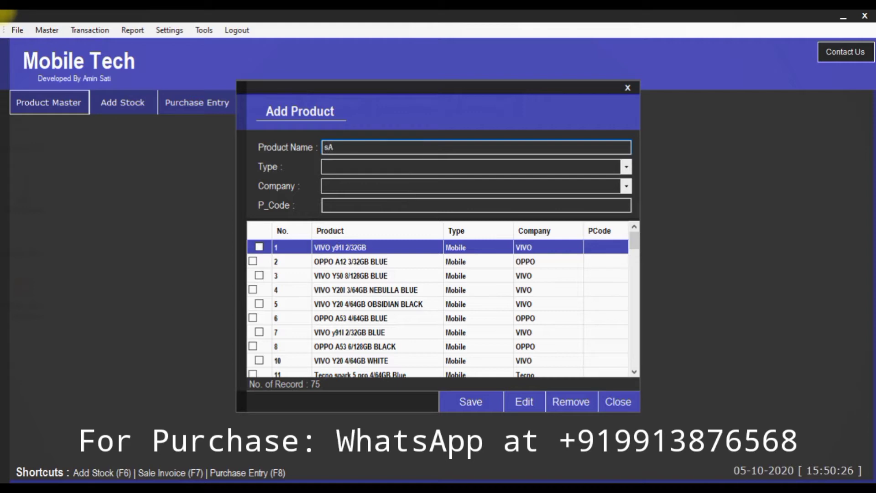
{"action": "key", "text": "BackSpace"}
{"action": "key", "text": "BackSpace"}
{"action": "type", "text": "SAMSUNG Y"}
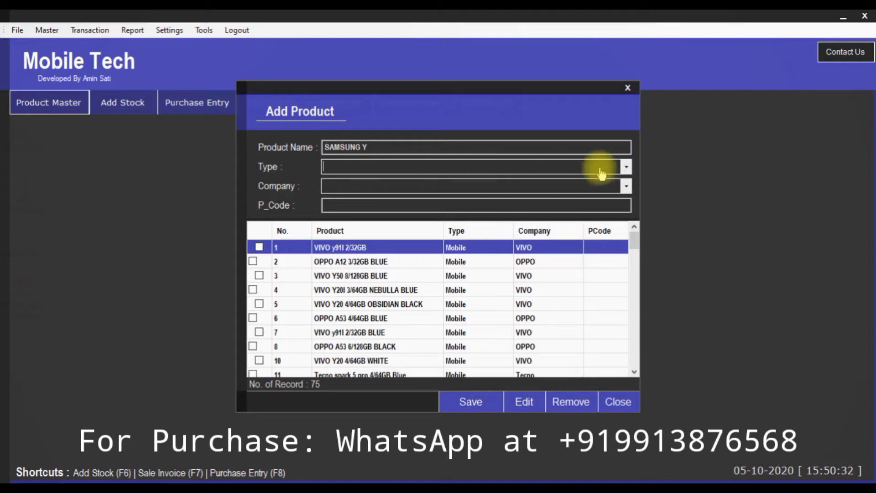
{"action": "left_click", "coordinate": [626, 168]}
{"action": "left_click", "coordinate": [548, 181]}
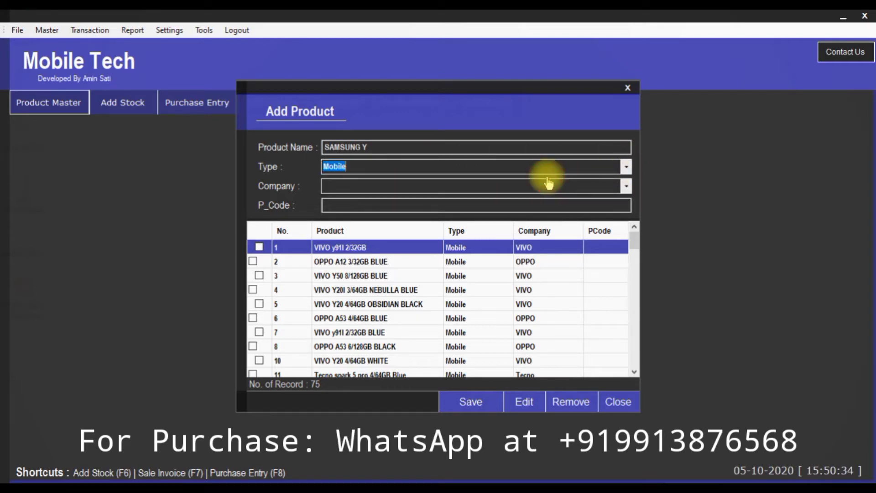
{"action": "left_click", "coordinate": [602, 188]}
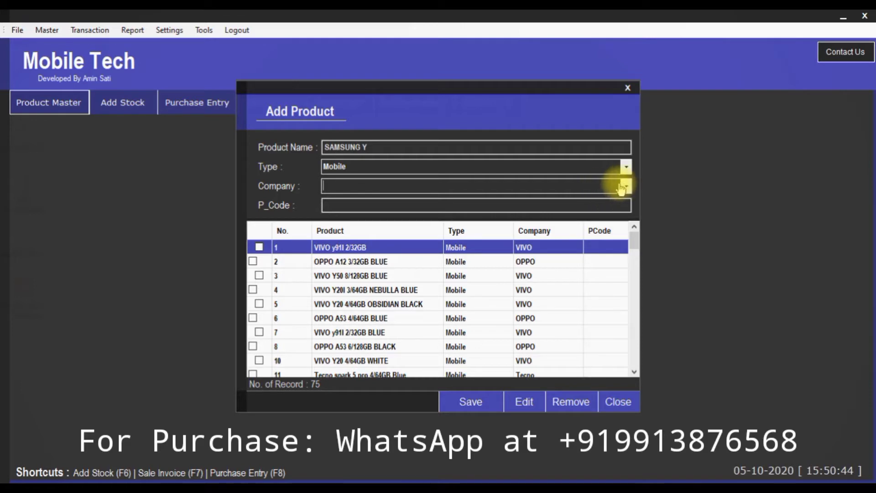
{"action": "left_click", "coordinate": [623, 186]}
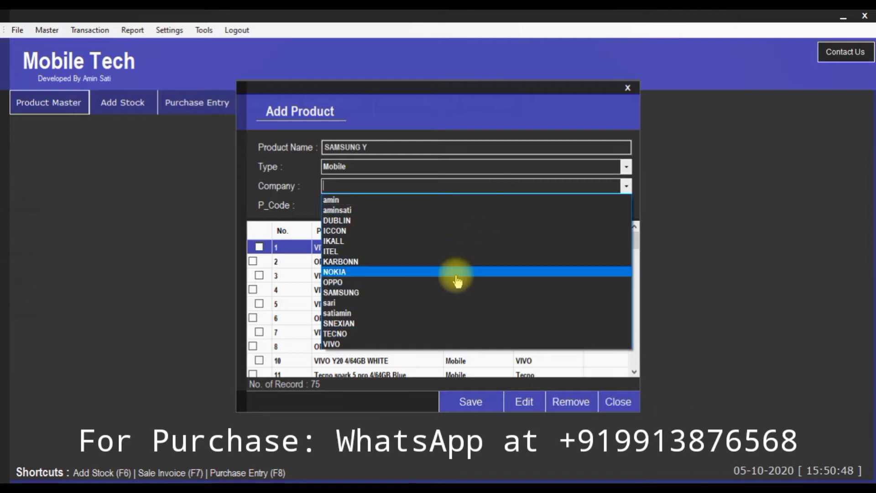
{"action": "left_click", "coordinate": [434, 292]}
{"action": "left_click", "coordinate": [387, 205]}
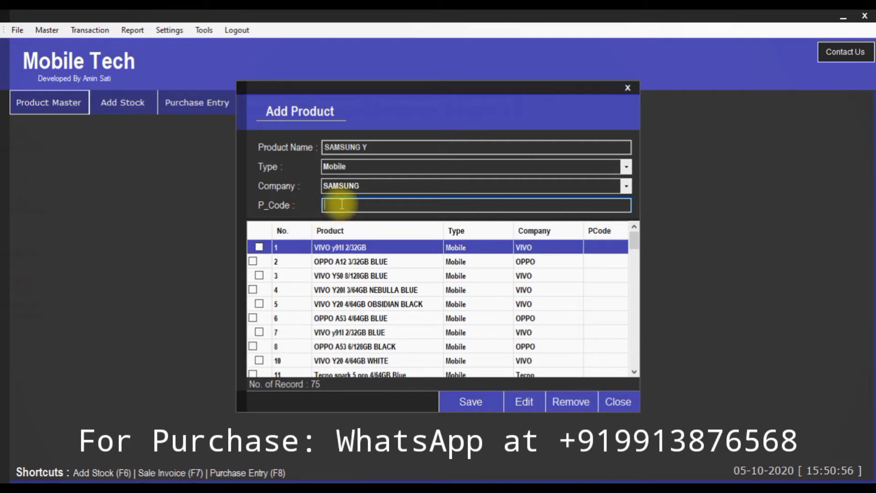
{"action": "left_click", "coordinate": [473, 403]}
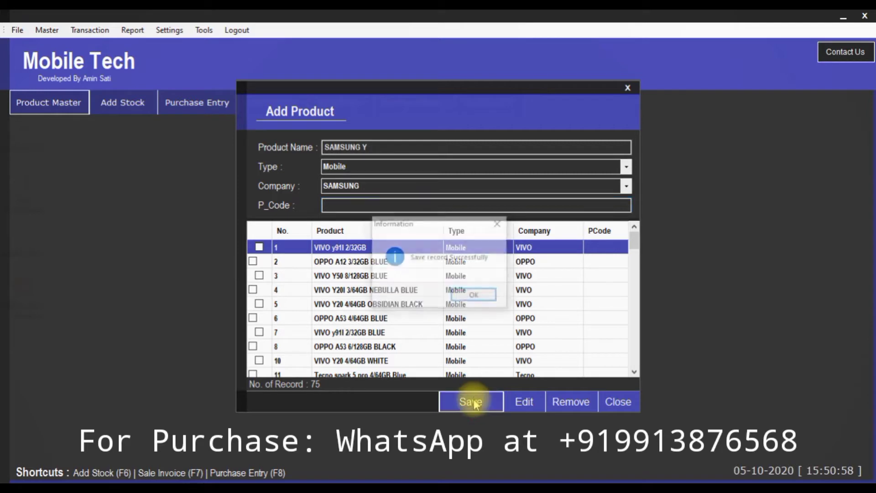
{"action": "left_click", "coordinate": [473, 295]}
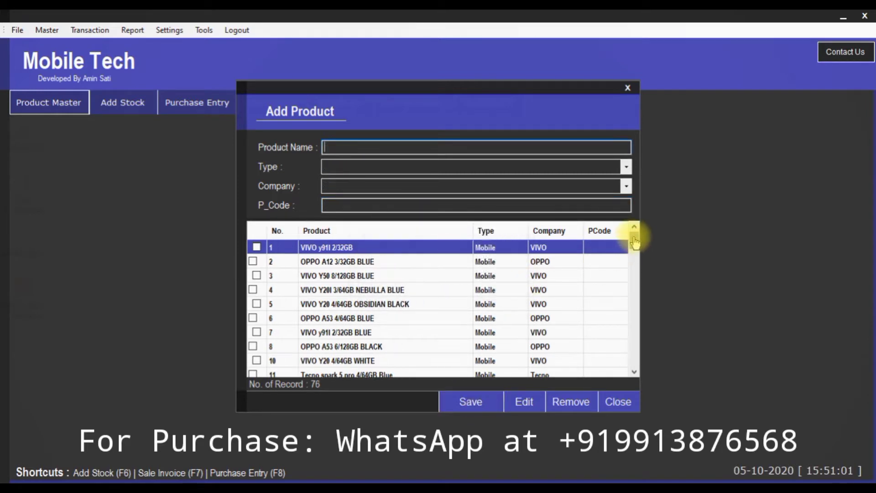
Delete products VIVO y91I 2/32GB and OPPO A12 3/32GB BLUE from the top of the list
{"action": "left_click_drag", "start_coordinate": [635, 242], "coordinate": [632, 358]}
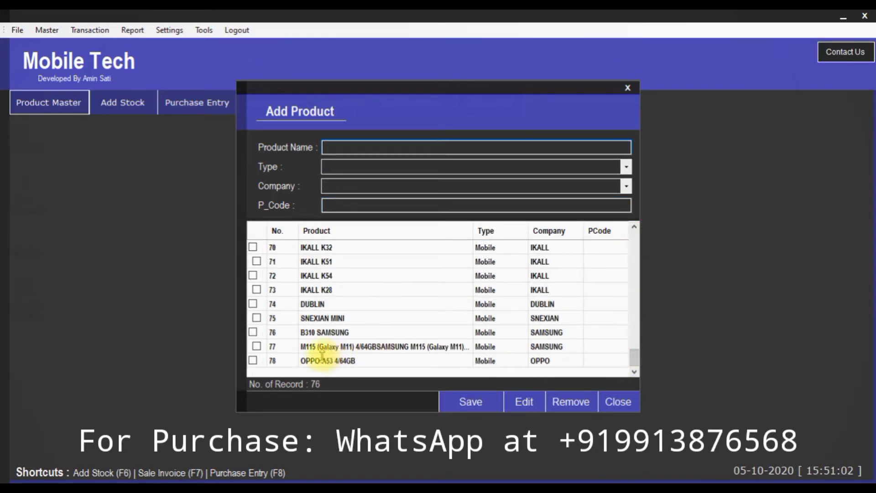
{"action": "scroll", "coordinate": [279, 236], "scroll_direction": "down", "scroll_amount": 2}
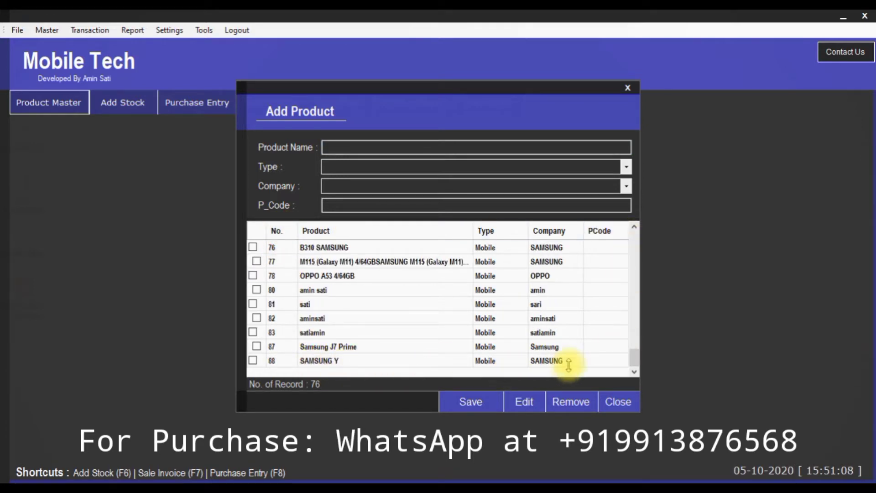
{"action": "scroll", "coordinate": [289, 261], "scroll_direction": "up", "scroll_amount": 4}
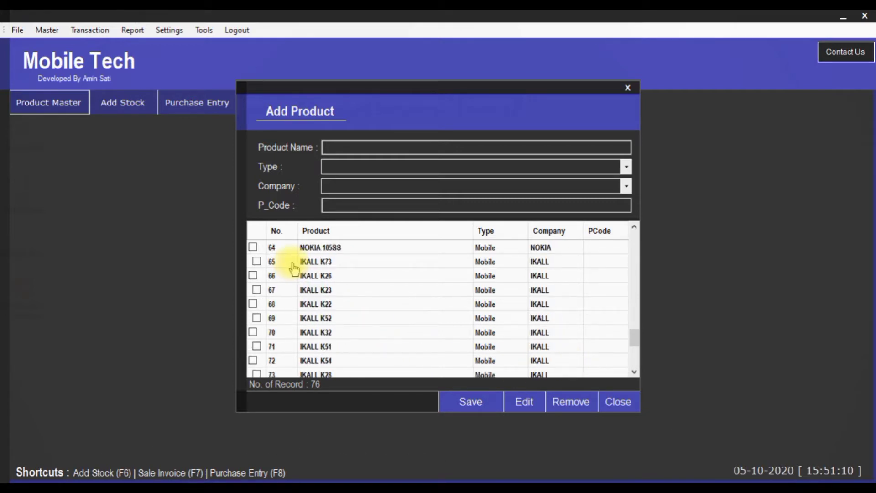
{"action": "scroll", "coordinate": [361, 262], "scroll_direction": "up", "scroll_amount": 17}
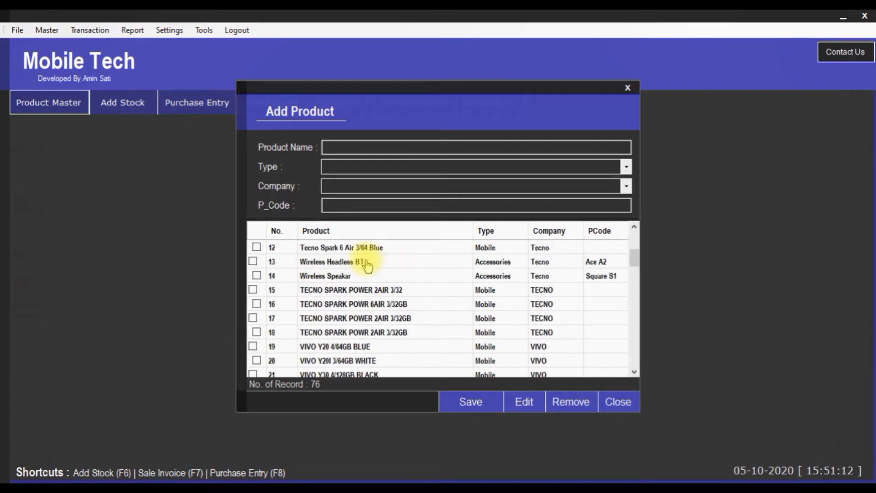
{"action": "scroll", "coordinate": [367, 264], "scroll_direction": "up", "scroll_amount": 4}
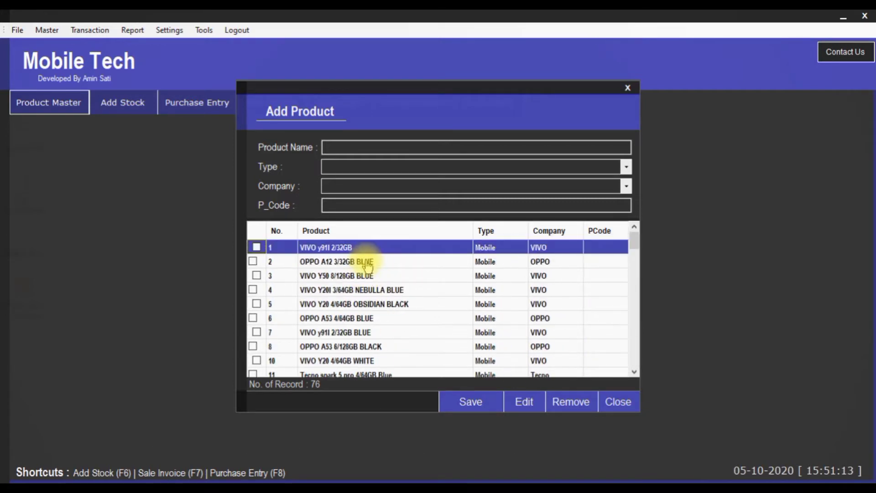
{"action": "left_click", "coordinate": [256, 248]}
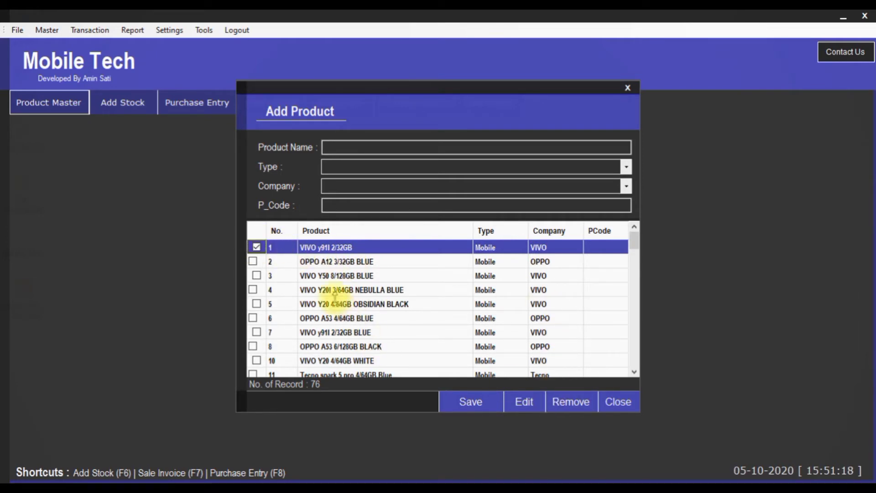
{"action": "left_click", "coordinate": [253, 262]}
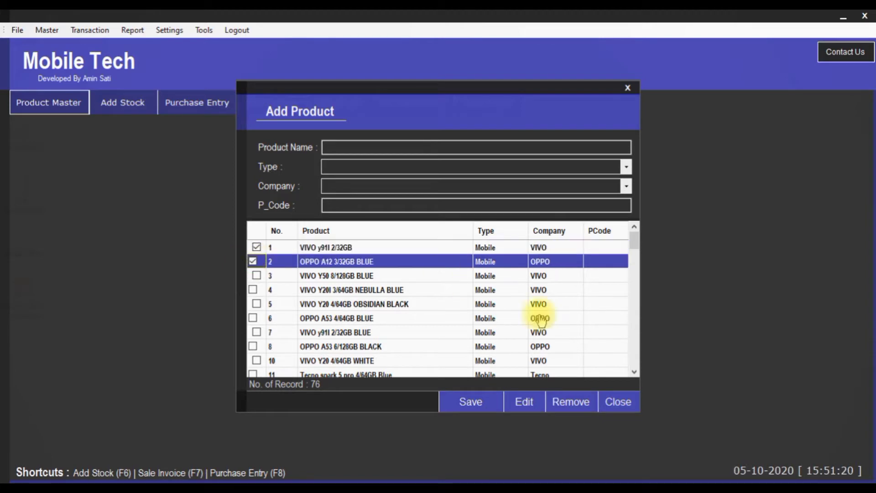
{"action": "left_click", "coordinate": [570, 404]}
{"action": "left_click", "coordinate": [501, 297]}
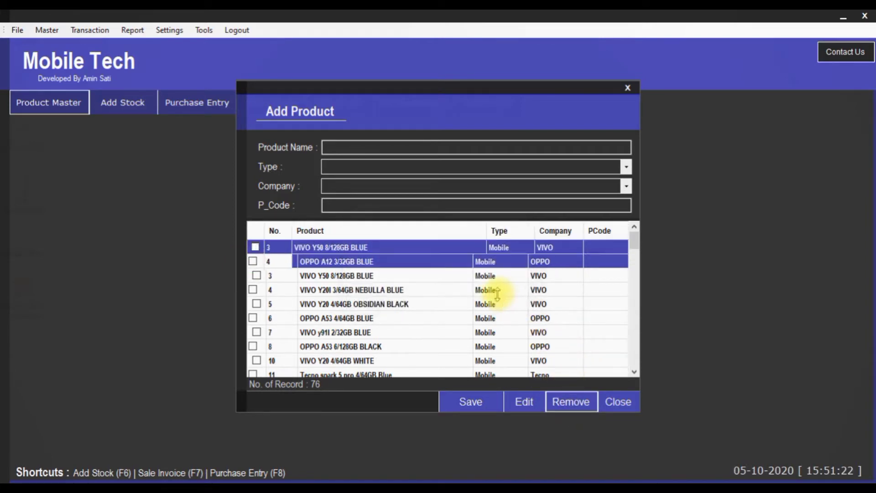
Scroll down the product list to review the remaining 74 records
{"action": "scroll", "coordinate": [496, 294], "scroll_direction": "down", "scroll_amount": 2}
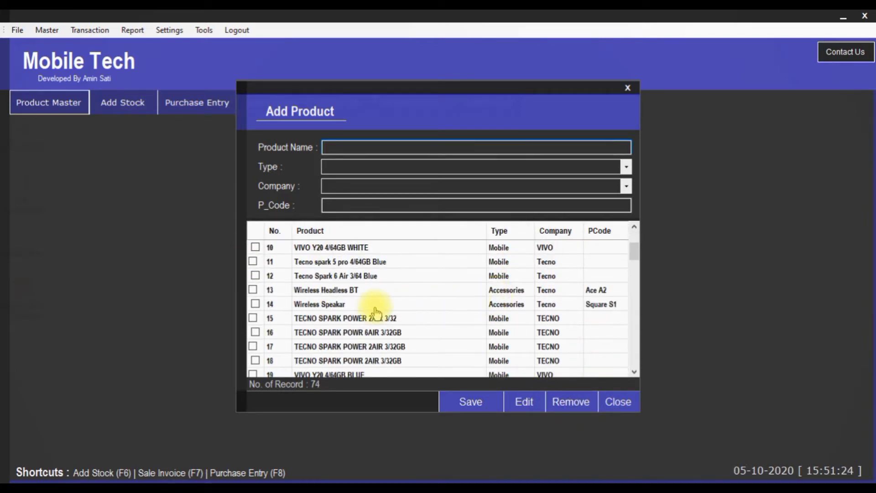
{"action": "scroll", "coordinate": [337, 310], "scroll_direction": "down", "scroll_amount": 10}
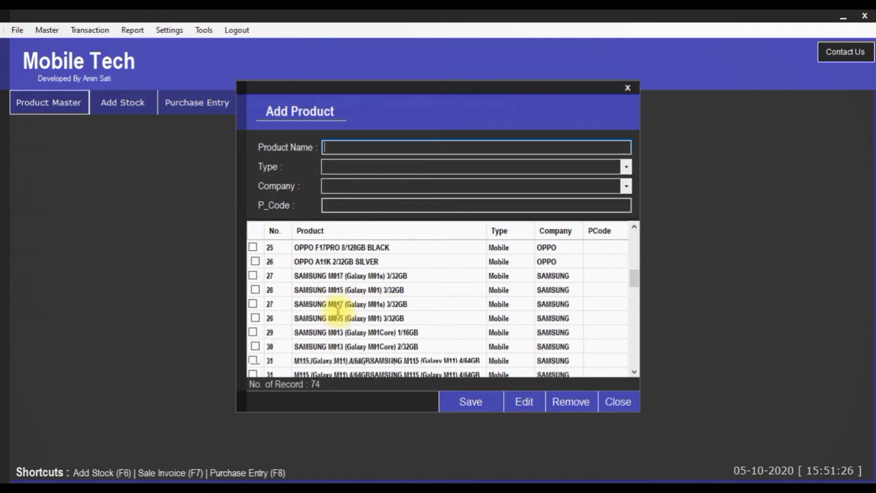
{"action": "scroll", "coordinate": [618, 323], "scroll_direction": "down", "scroll_amount": 5}
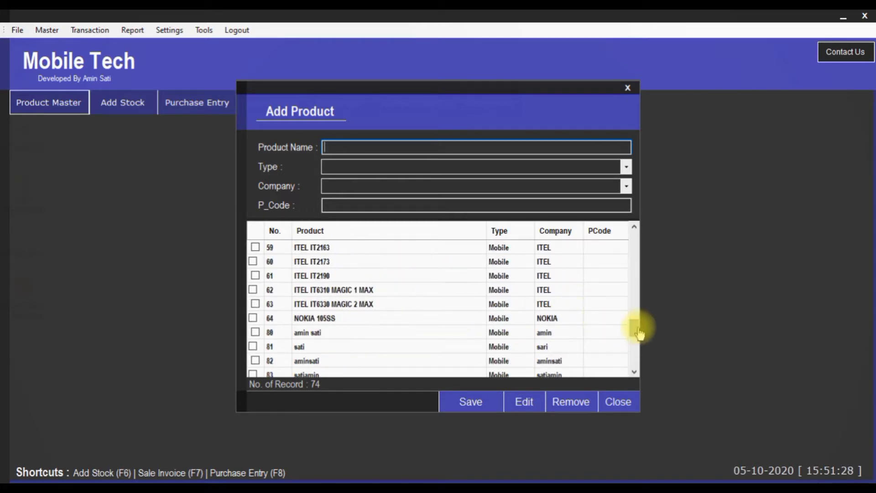
{"action": "left_click_drag", "start_coordinate": [635, 329], "coordinate": [636, 358]}
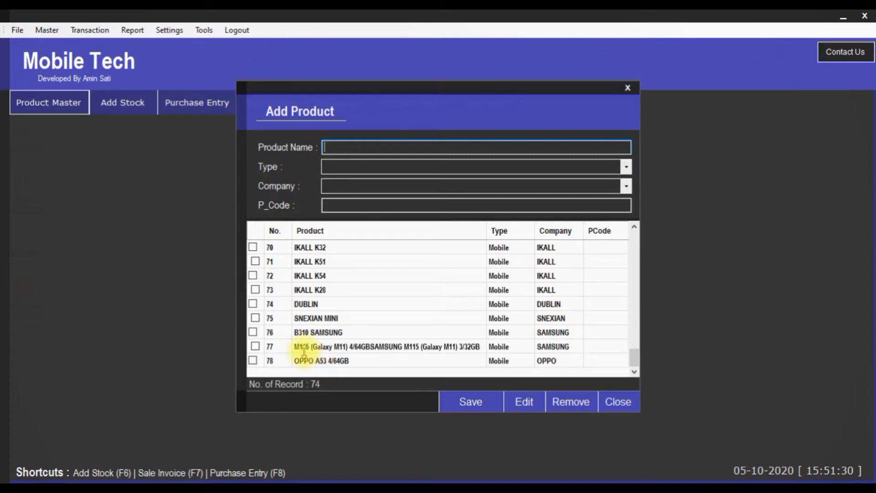
{"action": "scroll", "coordinate": [624, 283], "scroll_direction": "down", "scroll_amount": 2}
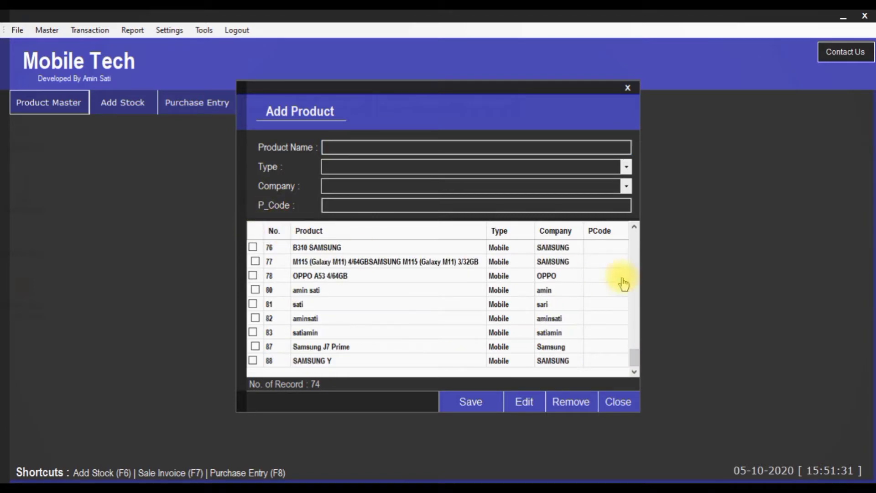
Rename product 88 from SAMSUNG Y to SAMSUNG YO, update it, and select it at the list's end
{"action": "double_click", "coordinate": [323, 361]}
{"action": "left_click", "coordinate": [524, 401]}
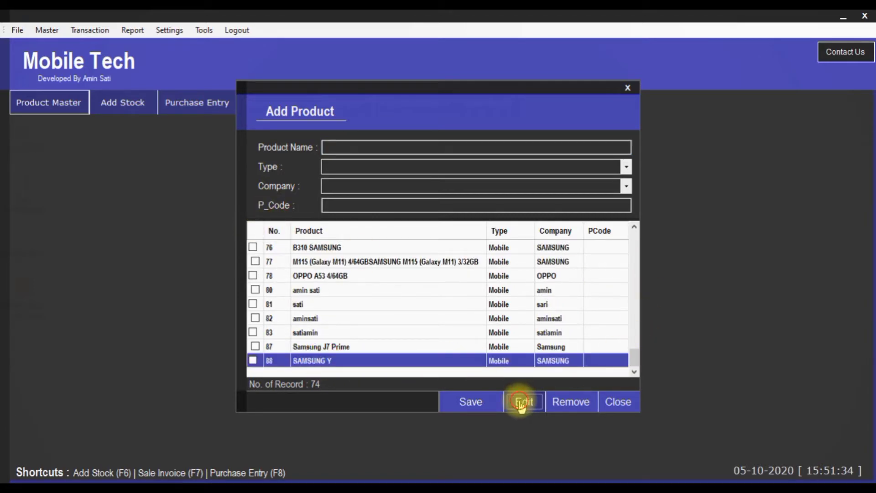
{"action": "left_click", "coordinate": [383, 145]}
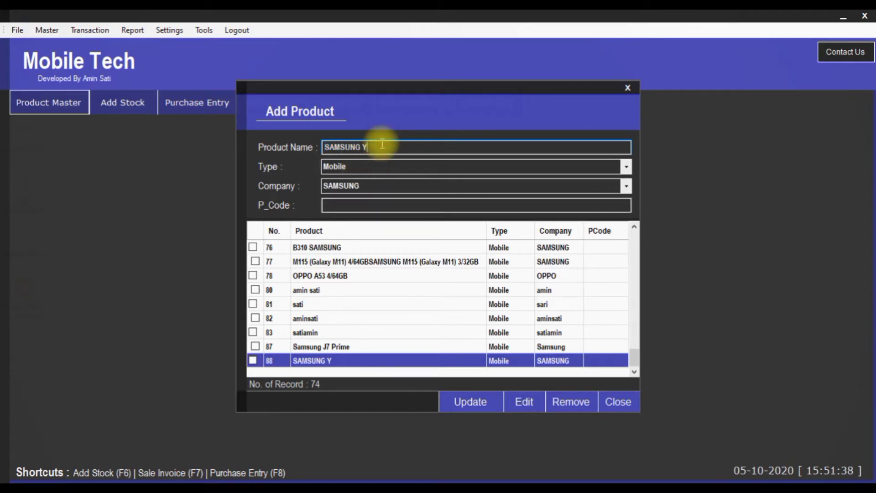
{"action": "type", "text": "O"}
{"action": "left_click", "coordinate": [447, 400]}
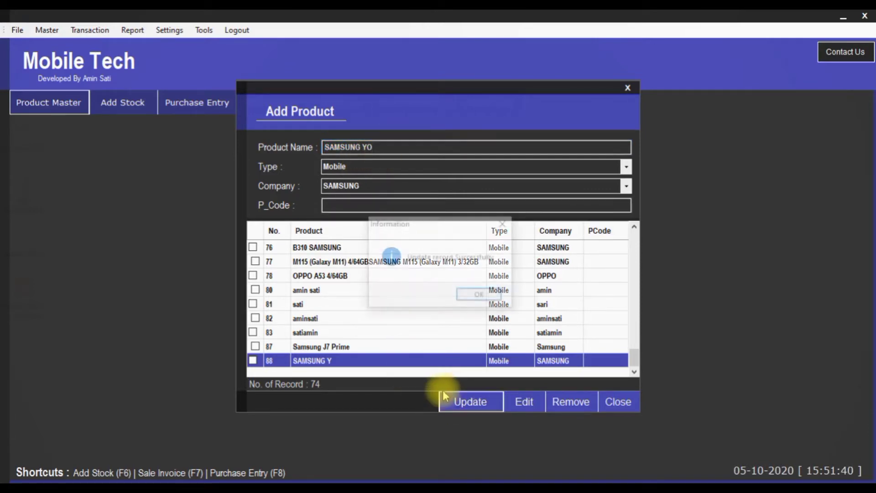
{"action": "left_click", "coordinate": [478, 294]}
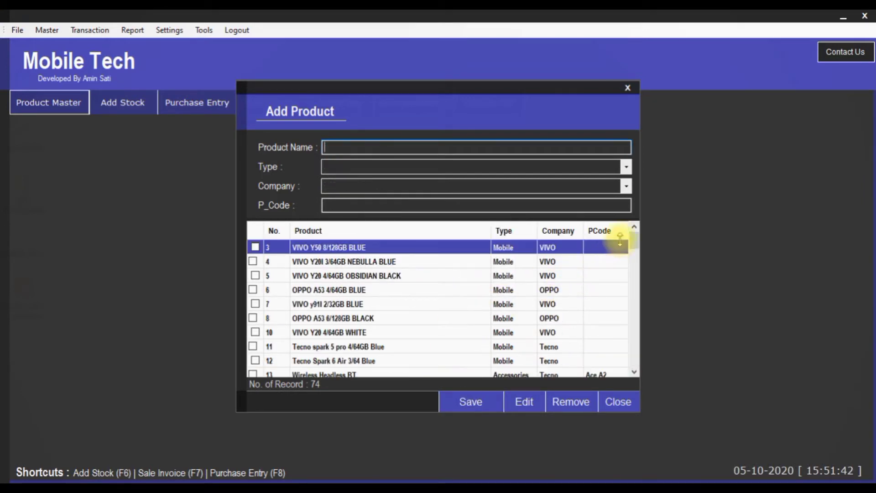
{"action": "left_click", "coordinate": [282, 230]}
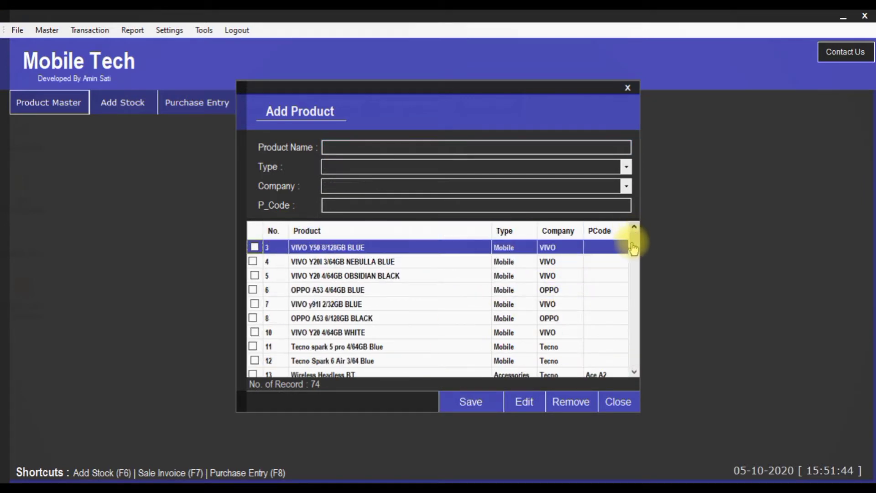
{"action": "left_click_drag", "start_coordinate": [634, 248], "coordinate": [632, 364]}
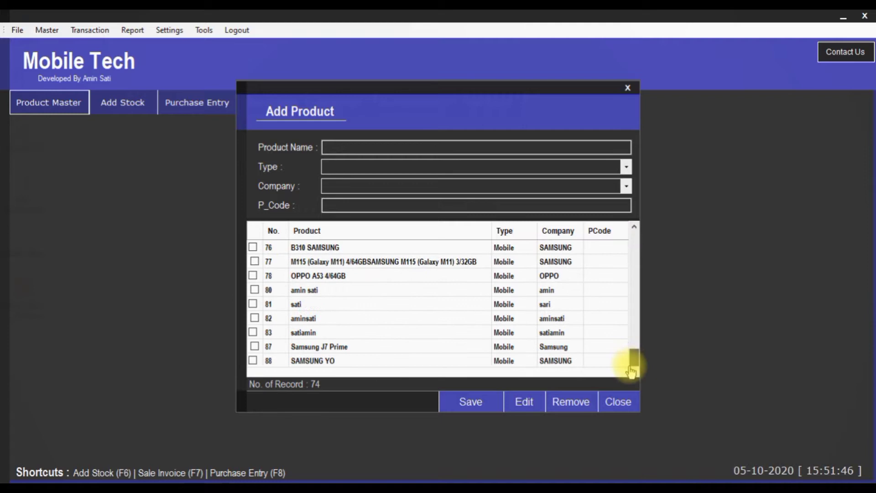
{"action": "left_click", "coordinate": [355, 363]}
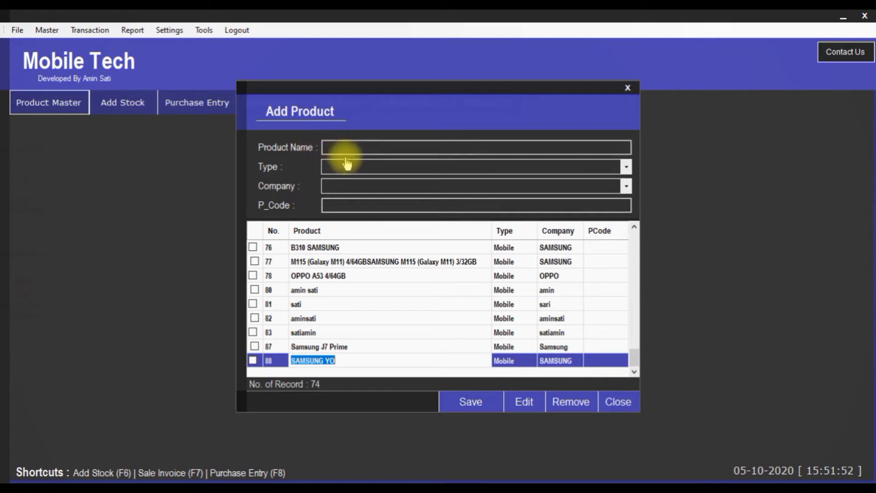
Save new product SAMSUNG CHARGER as Accessories, company SAMSUNG, P_Code 14785
{"action": "left_click", "coordinate": [609, 148]}
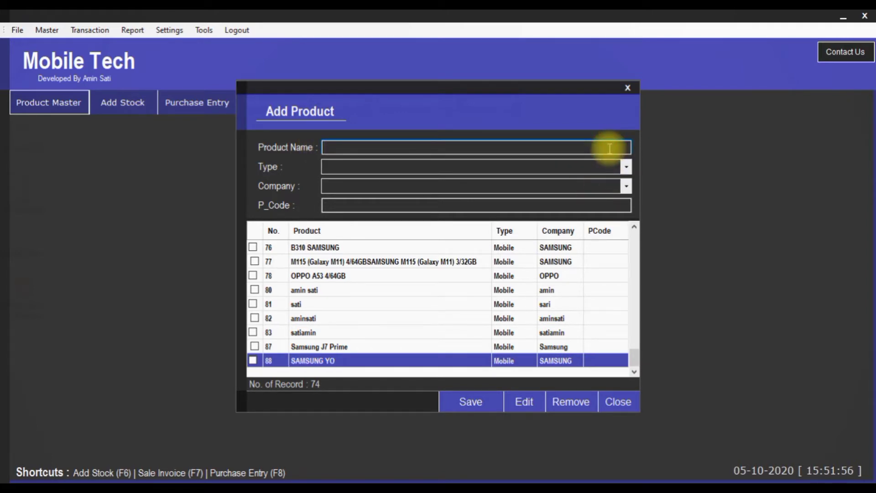
{"action": "type", "text": "S"}
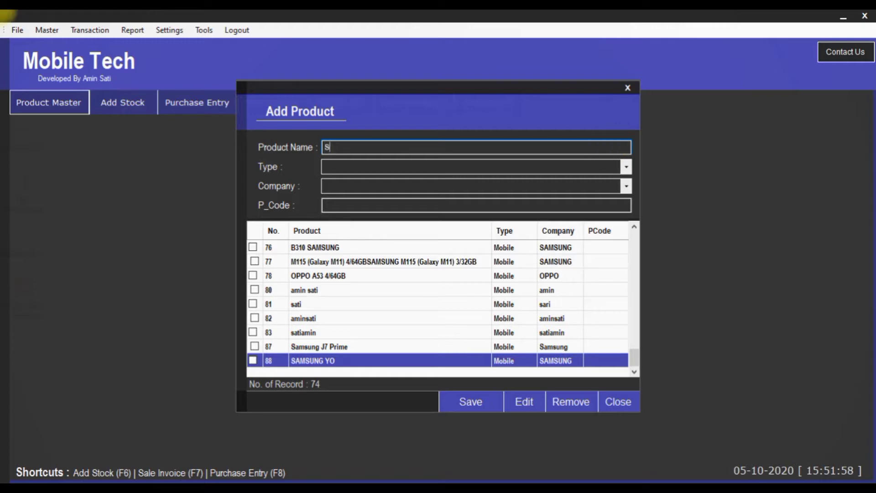
{"action": "type", "text": "AMSUNG "}
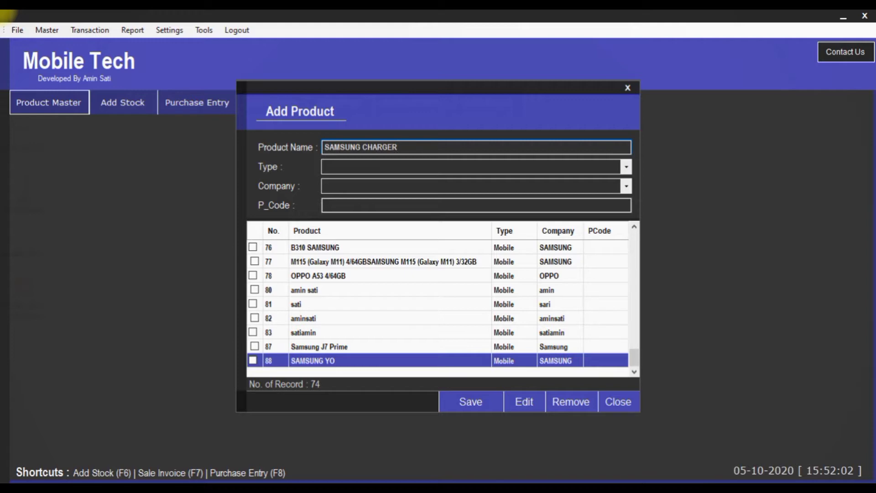
{"action": "type", "text": "CHARGER"}
{"action": "key", "text": "Tab"}
{"action": "key", "text": "Down"}
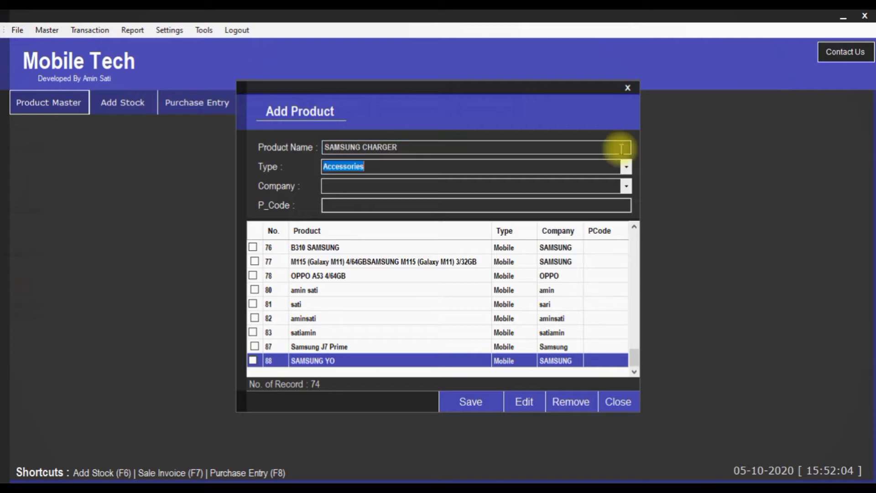
{"action": "key", "text": "Tab"}
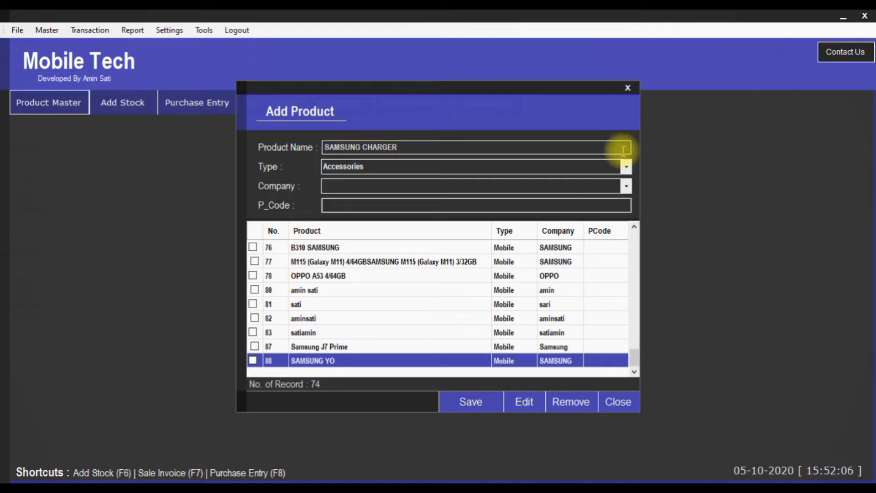
{"action": "type", "text": "SA"}
{"action": "key", "text": "Down"}
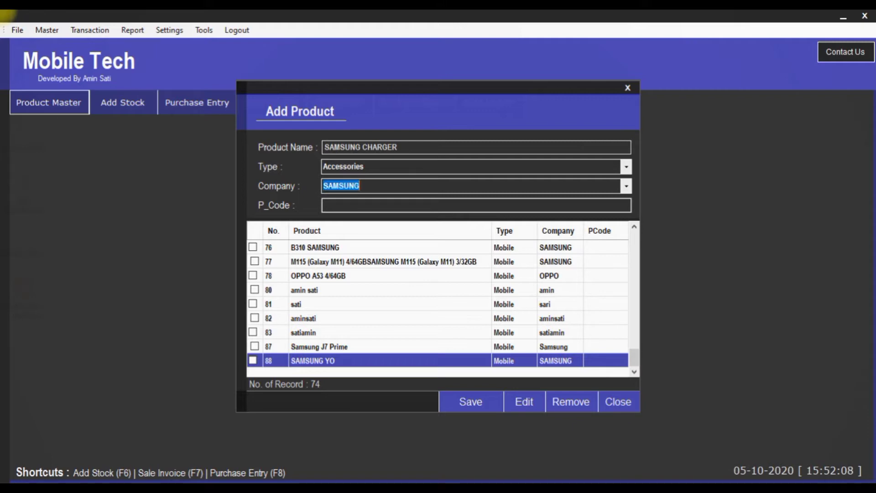
{"action": "key", "text": "Tab"}
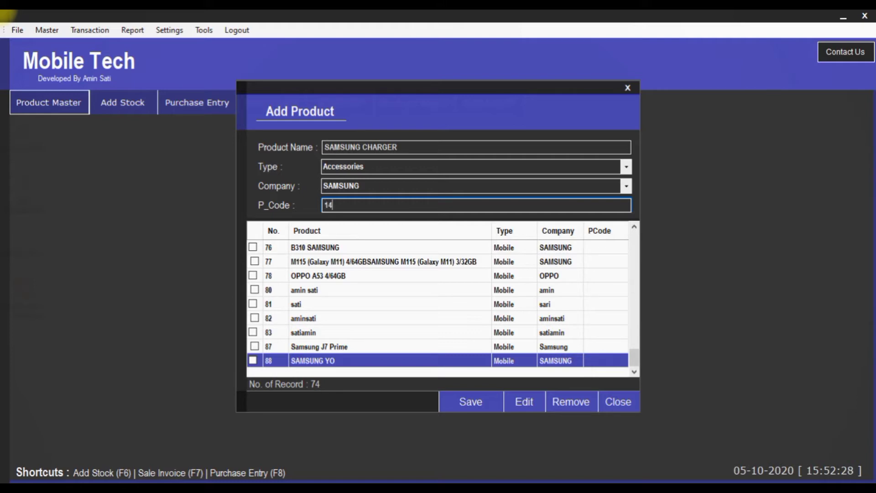
{"action": "type", "text": "5"}
{"action": "left_click", "coordinate": [448, 405]}
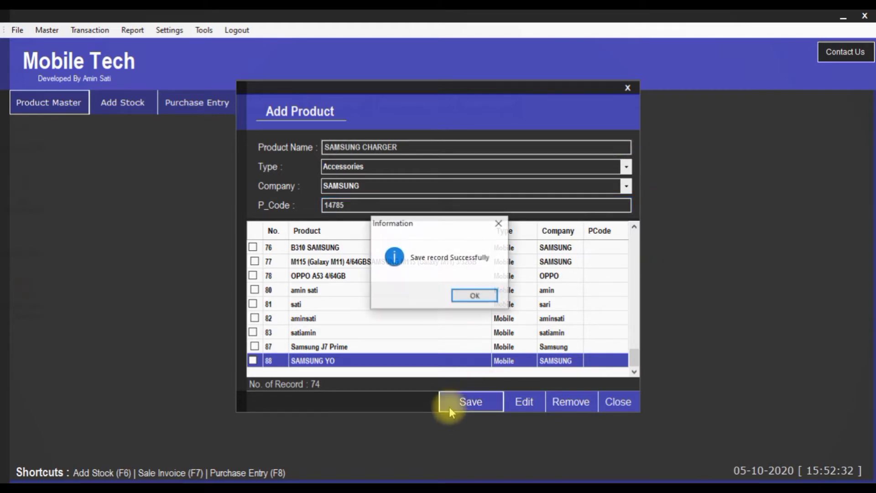
{"action": "left_click", "coordinate": [475, 296]}
Find SAMSUNG CHARGER as product 89 in the list, then close the product form
{"action": "scroll", "coordinate": [630, 235], "scroll_direction": "down", "scroll_amount": 1}
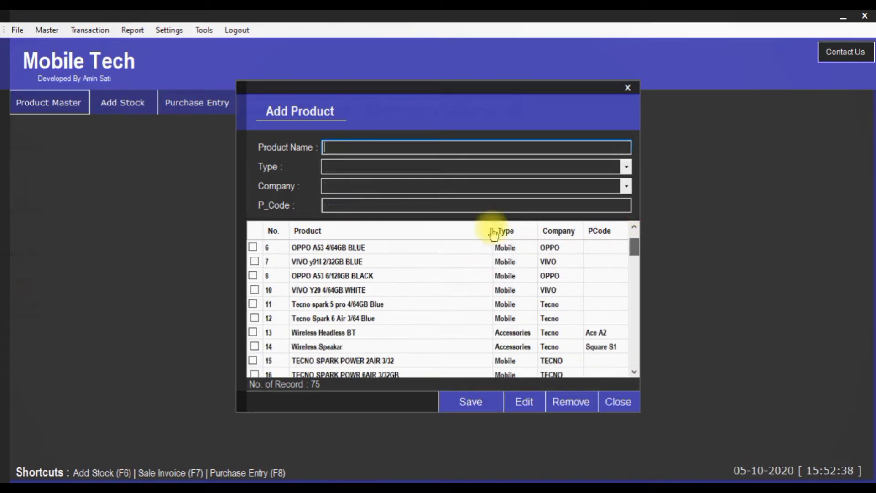
{"action": "left_click", "coordinate": [273, 227]}
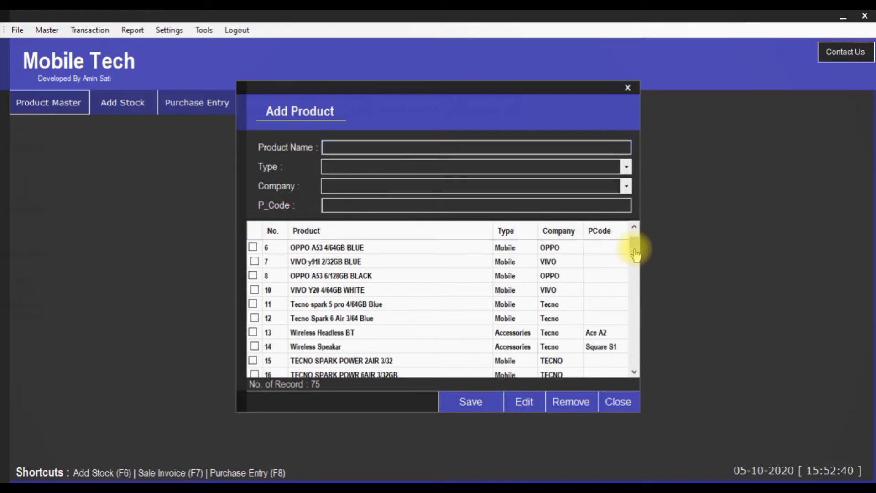
{"action": "left_click_drag", "start_coordinate": [636, 254], "coordinate": [629, 380]}
{"action": "left_click", "coordinate": [326, 363]}
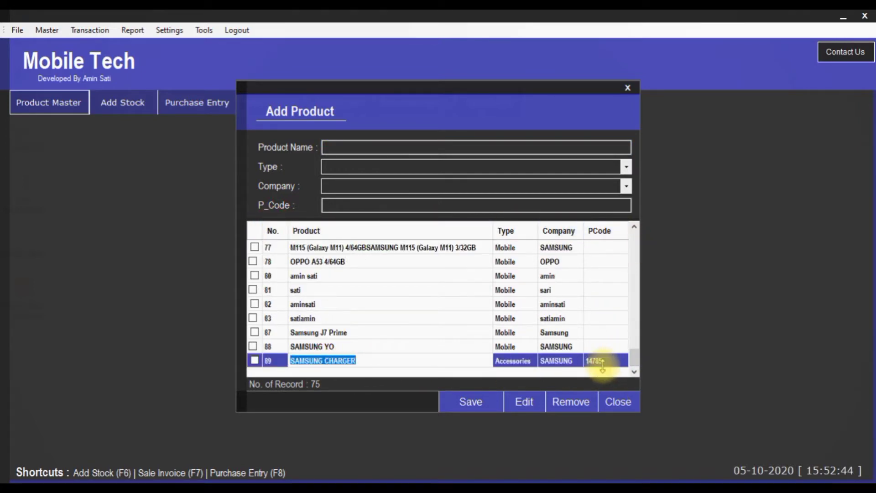
{"action": "left_click", "coordinate": [615, 400]}
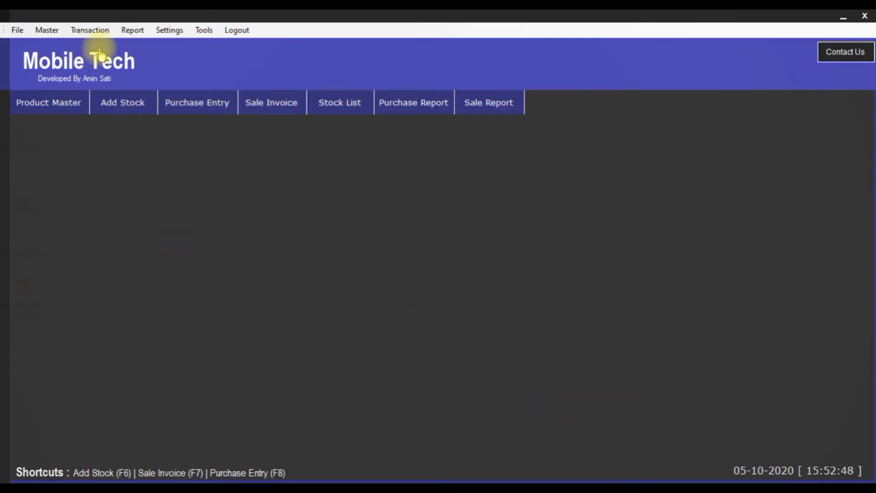
{"action": "left_click", "coordinate": [56, 31]}
{"action": "left_click", "coordinate": [63, 66]}
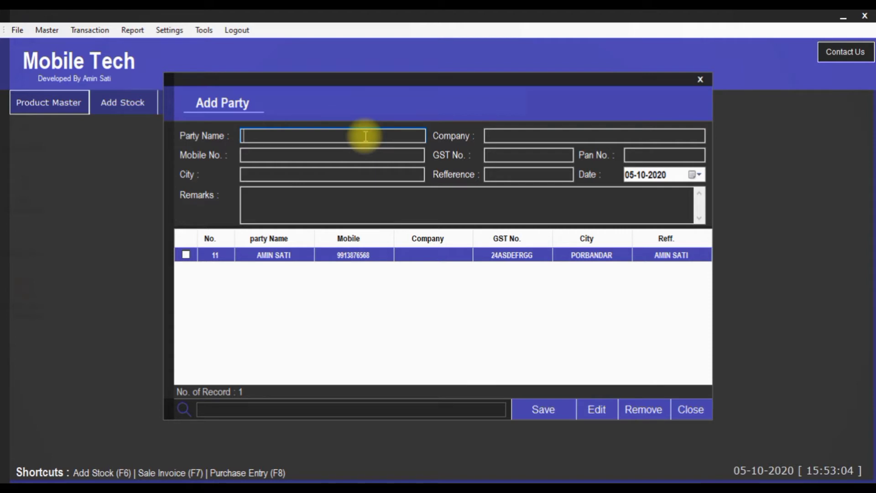
{"action": "left_click", "coordinate": [701, 79]}
{"action": "left_click", "coordinate": [51, 32]}
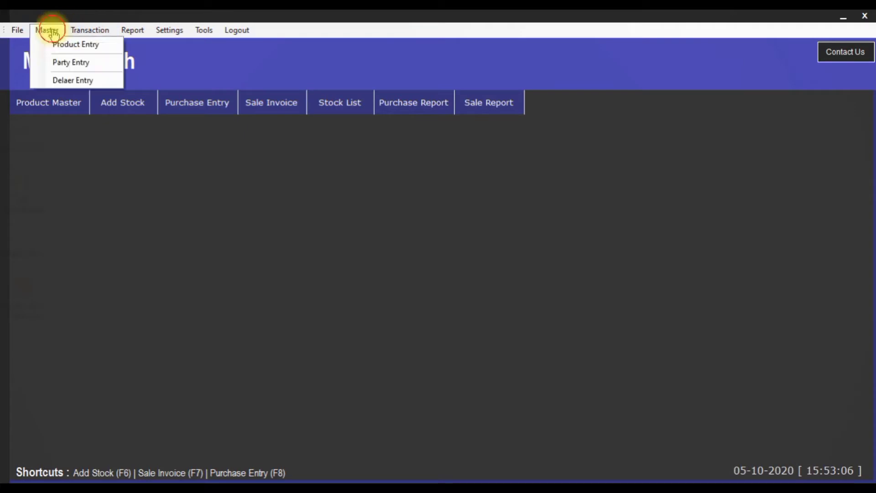
{"action": "left_click", "coordinate": [71, 81]}
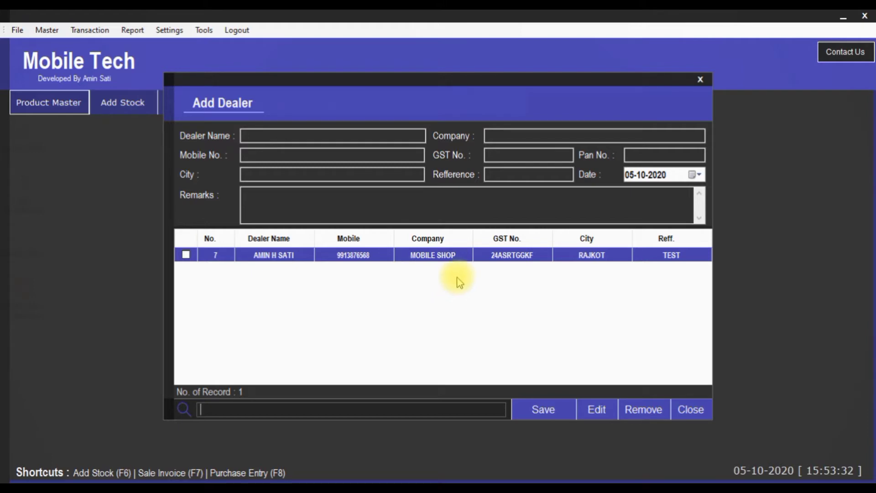
{"action": "type", "text": "DGF"}
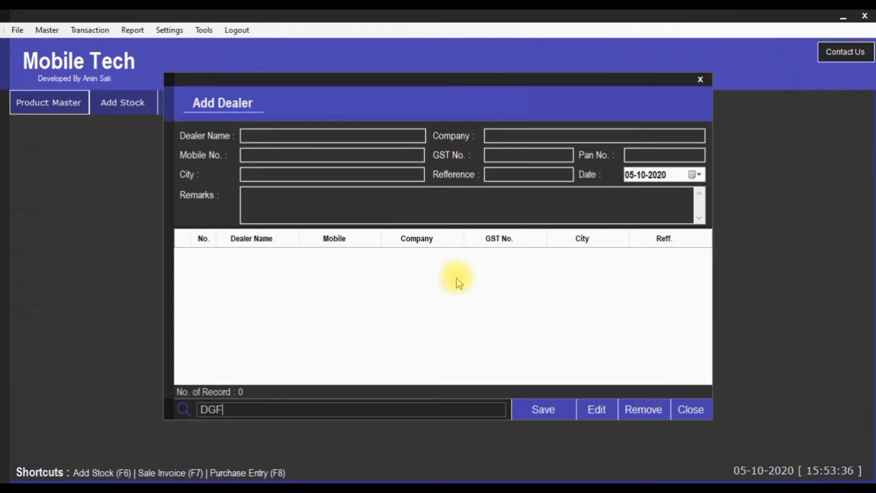
{"action": "key", "text": "BackSpace"}
{"action": "key", "text": "BackSpace"}
{"action": "key", "text": "BackSpace"}
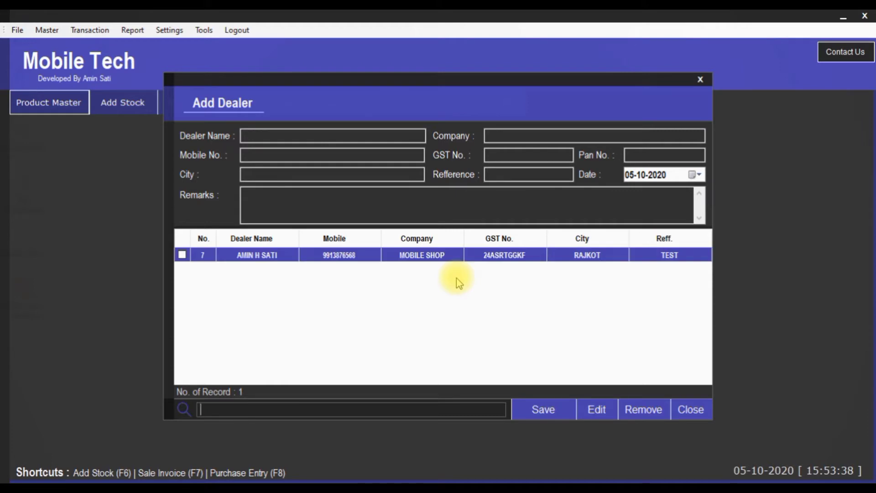
{"action": "type", "text": "AMIN G"}
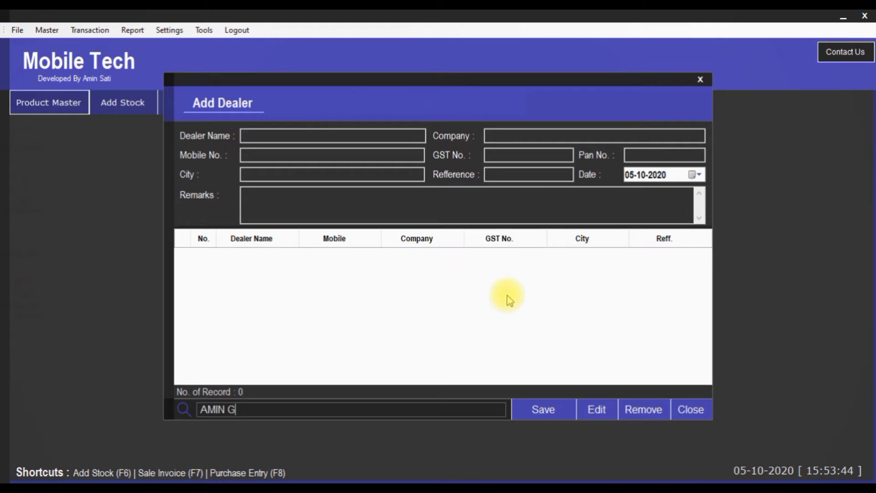
{"action": "left_click", "coordinate": [687, 410]}
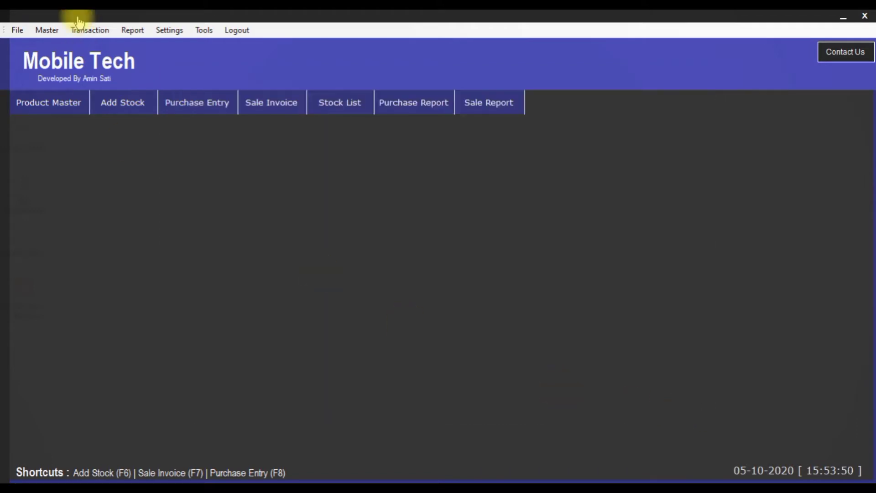
{"action": "left_click", "coordinate": [54, 30]}
{"action": "left_click", "coordinate": [68, 63]}
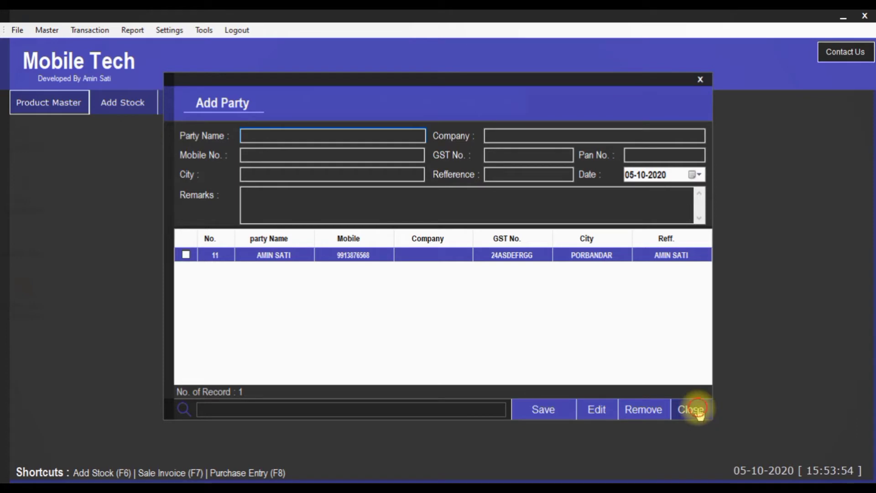
{"action": "left_click", "coordinate": [698, 411]}
{"action": "left_click", "coordinate": [45, 30]}
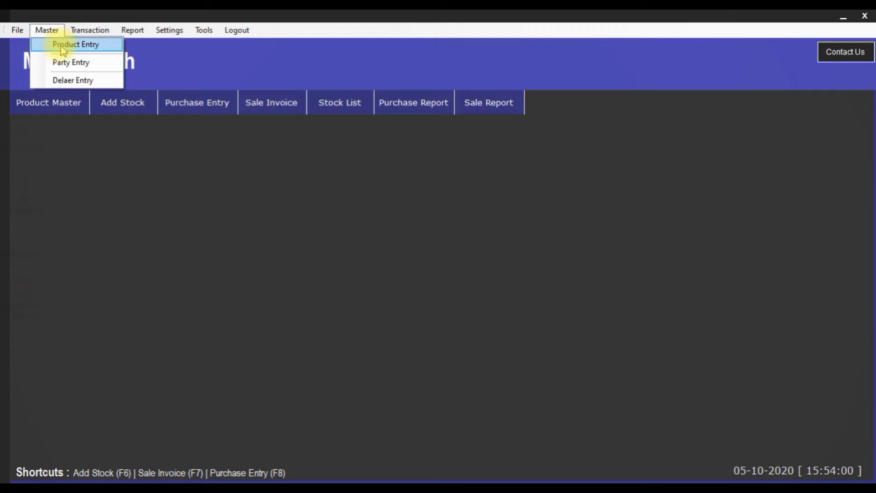
{"action": "mouse_move", "coordinate": [71, 33]}
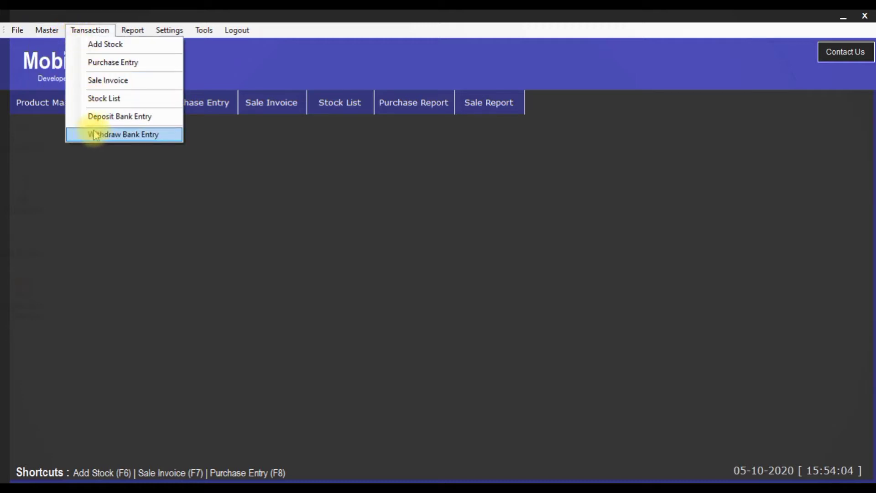
{"action": "mouse_move", "coordinate": [153, 35]}
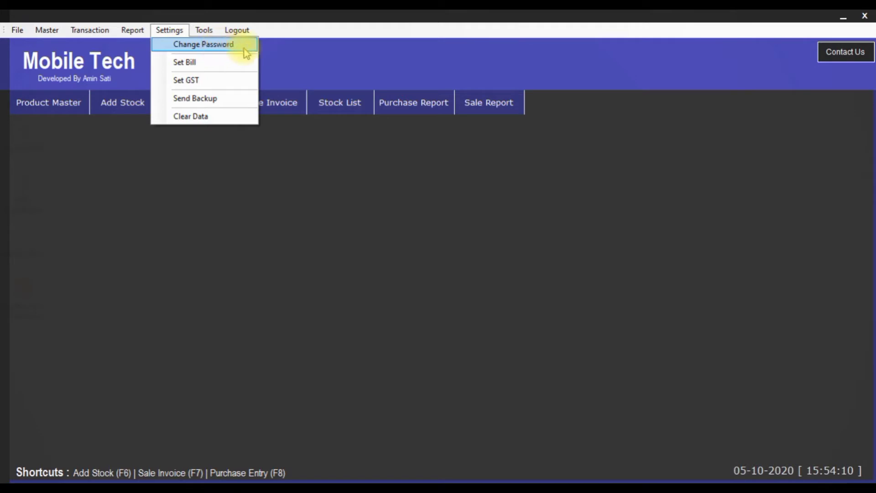
Close the Change Password form unchanged, then bring up Set Bill No showing bill 402
{"action": "left_click", "coordinate": [224, 45]}
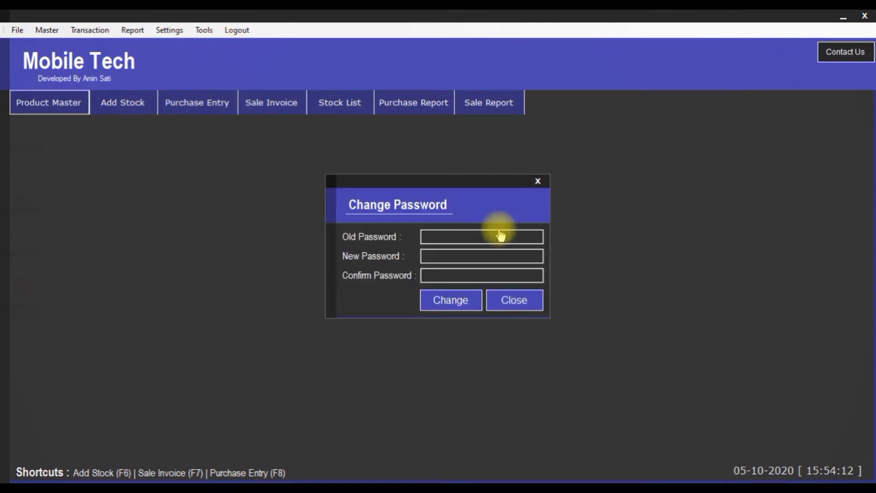
{"action": "left_click", "coordinate": [461, 233]}
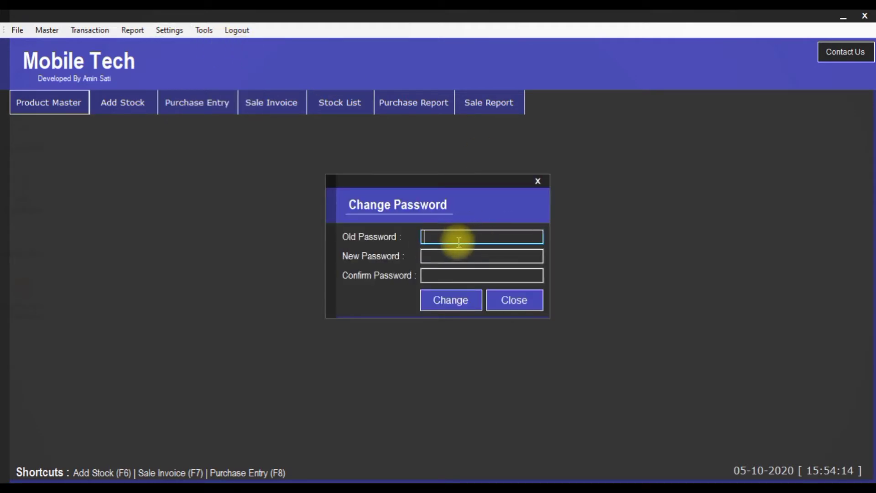
{"action": "left_click", "coordinate": [446, 256]}
{"action": "left_click", "coordinate": [443, 273]}
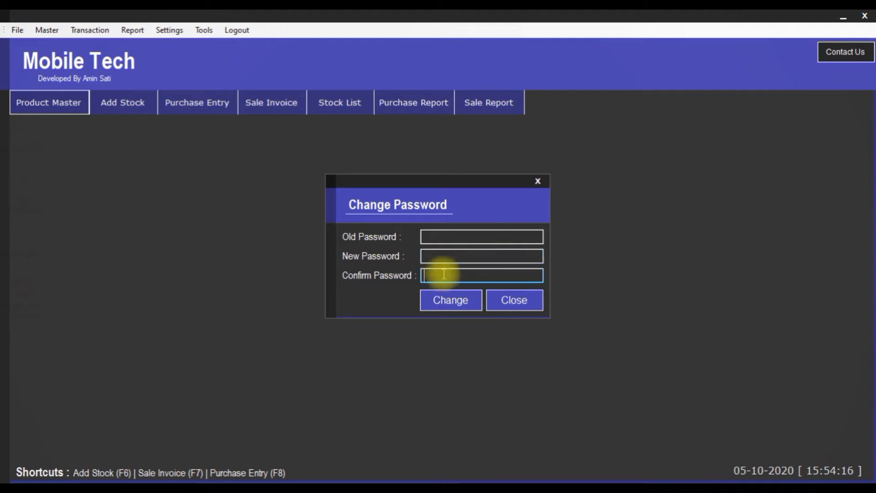
{"action": "left_click", "coordinate": [522, 314]}
{"action": "left_click", "coordinate": [169, 30]}
{"action": "left_click", "coordinate": [187, 64]}
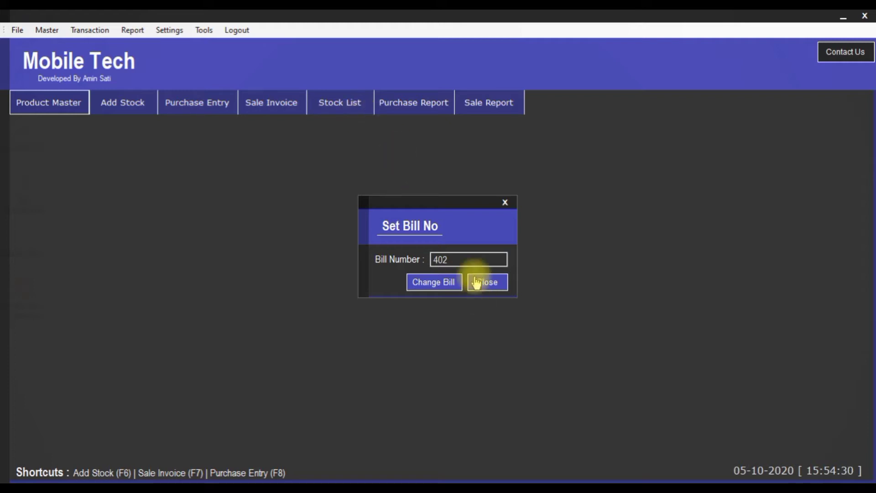
Change the bill number from 402 to 301
{"action": "double_click", "coordinate": [471, 261]}
{"action": "type", "text": "301"}
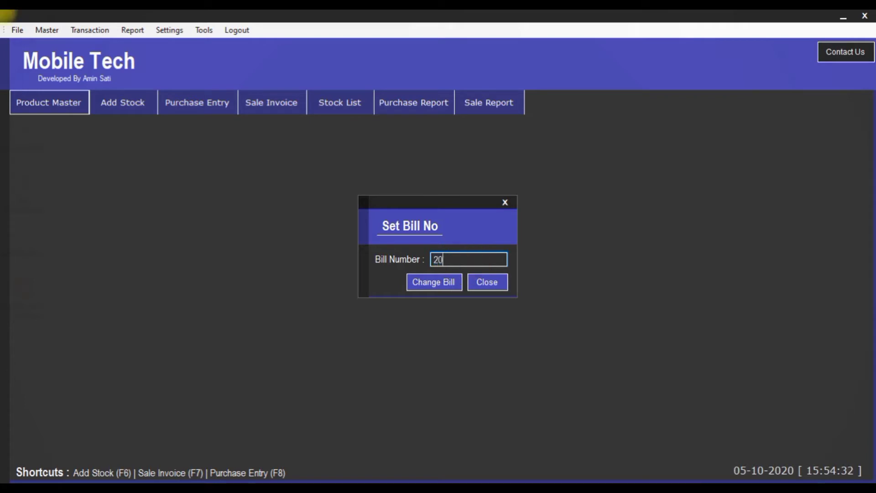
{"action": "left_click", "coordinate": [442, 283]}
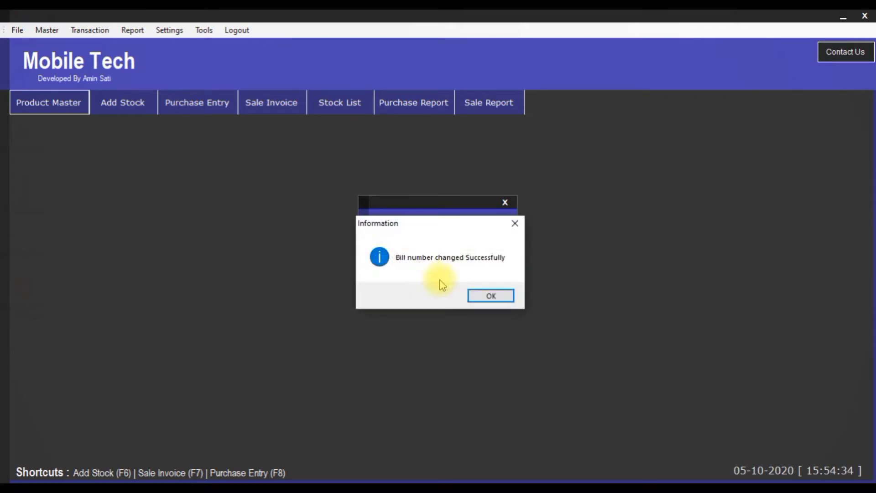
{"action": "left_click", "coordinate": [489, 296]}
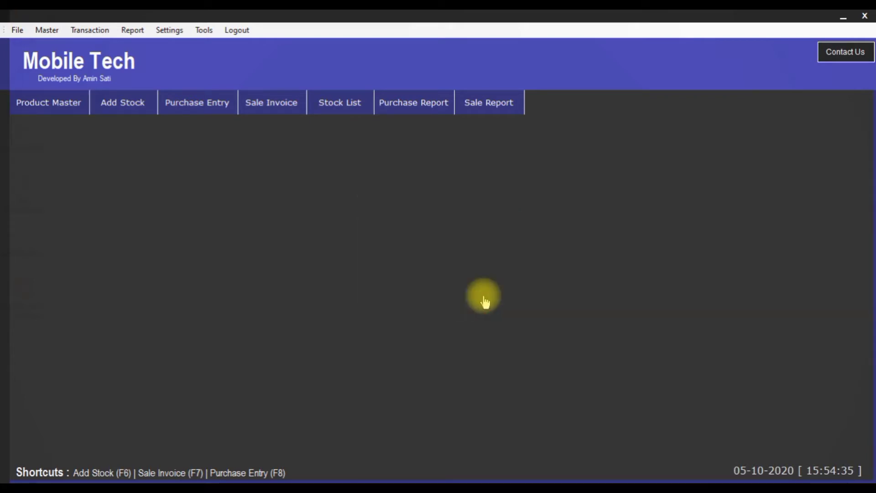
Raise SGST from 9 to 10 with CGST left at 9, then switch to File Explorer
{"action": "left_click", "coordinate": [166, 36]}
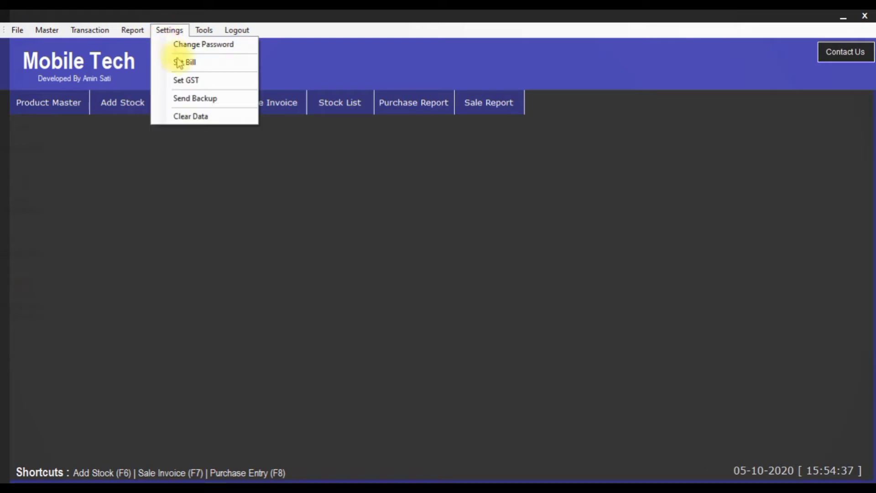
{"action": "left_click", "coordinate": [186, 81]}
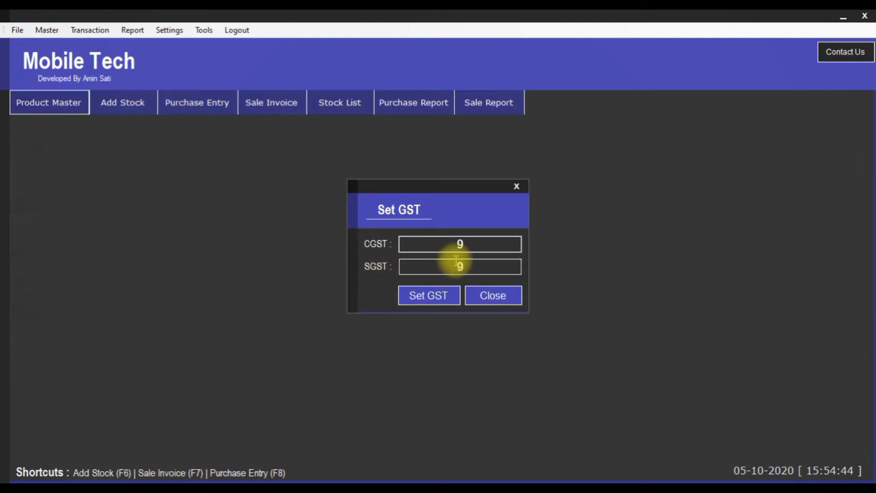
{"action": "double_click", "coordinate": [470, 261]}
{"action": "type", "text": "10"}
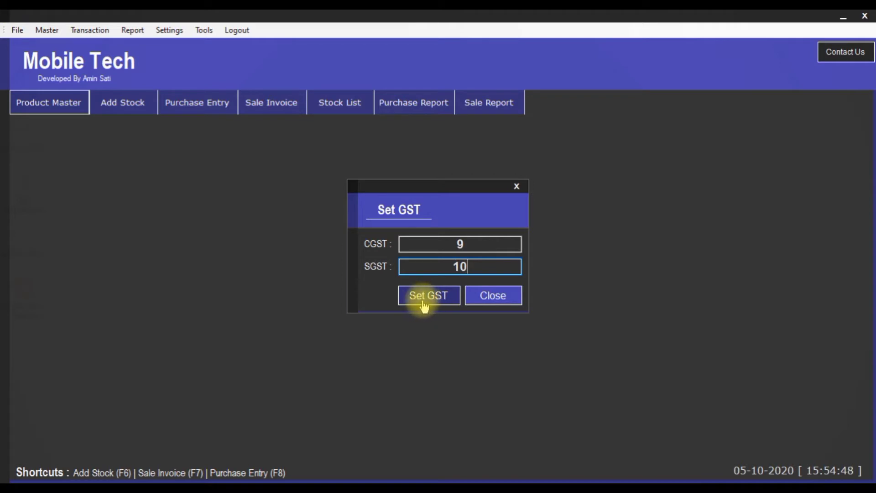
{"action": "left_click", "coordinate": [498, 302]}
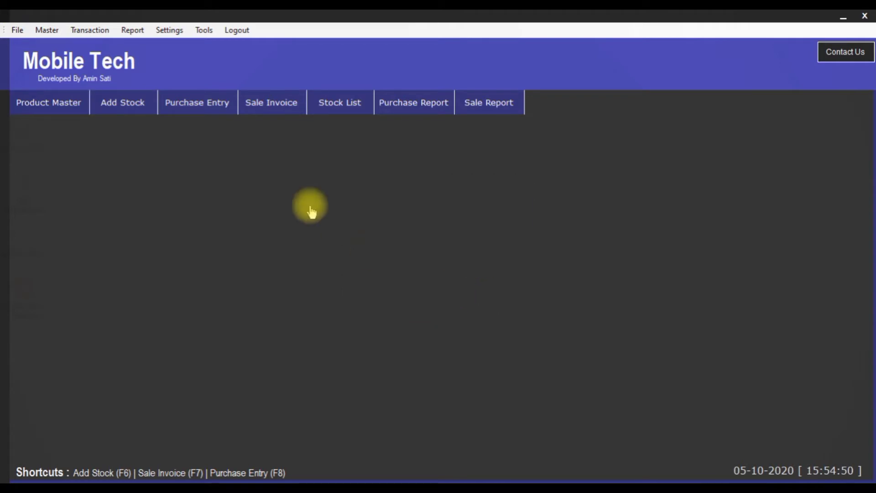
{"action": "left_click", "coordinate": [166, 32]}
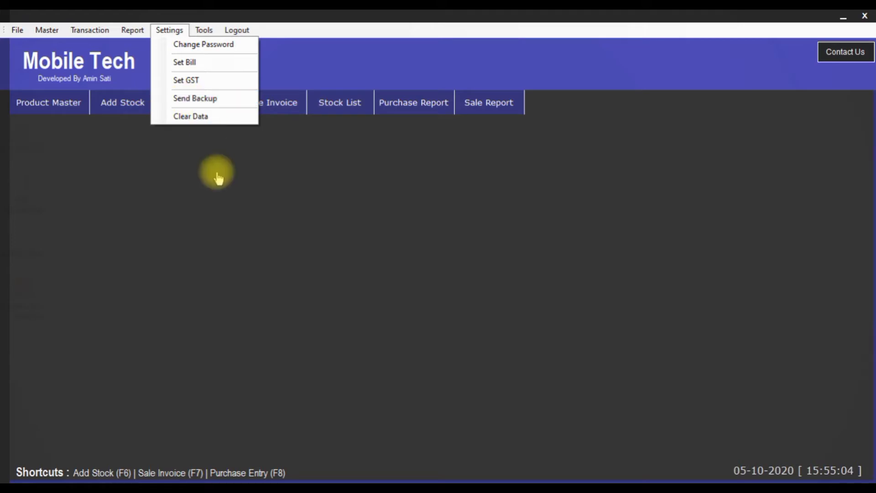
{"action": "left_click", "coordinate": [87, 488]}
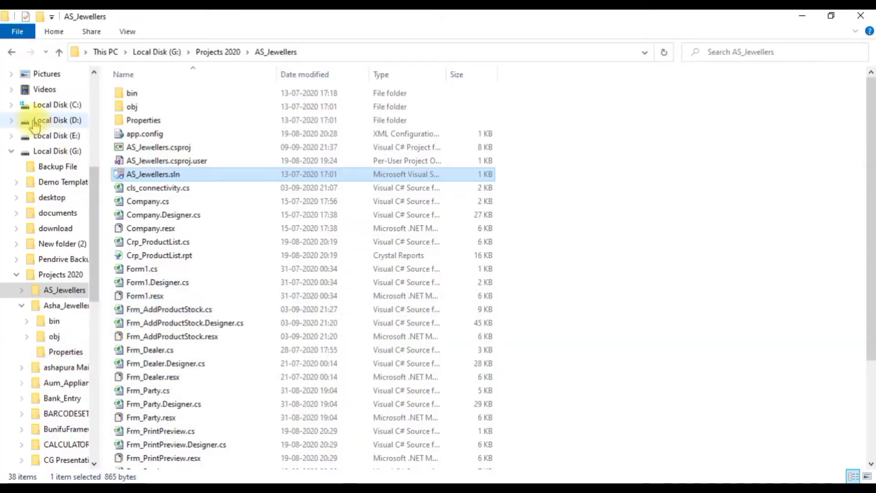
Browse Desktop > Mobile_Tech_Final > bin > Debug > backup to see four .accdb backups, then return to Mobile Tech
{"action": "scroll", "coordinate": [56, 108], "scroll_direction": "up", "scroll_amount": 2}
{"action": "left_click", "coordinate": [55, 109]}
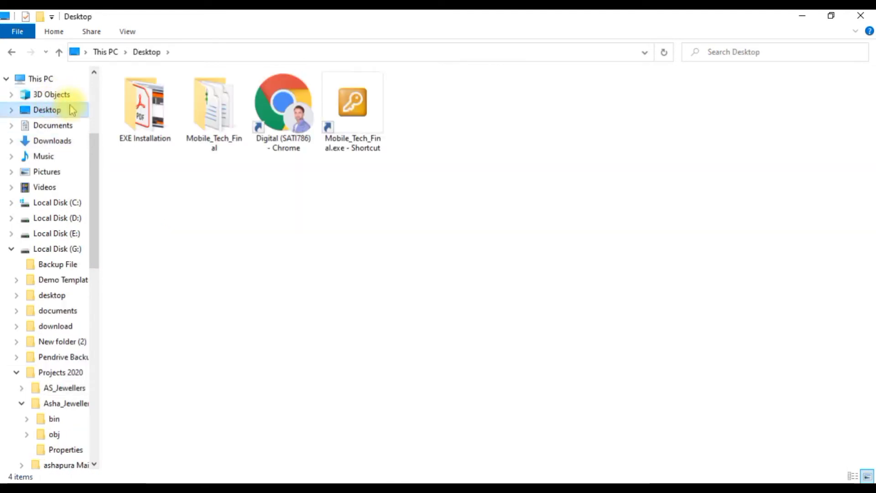
{"action": "double_click", "coordinate": [200, 120]}
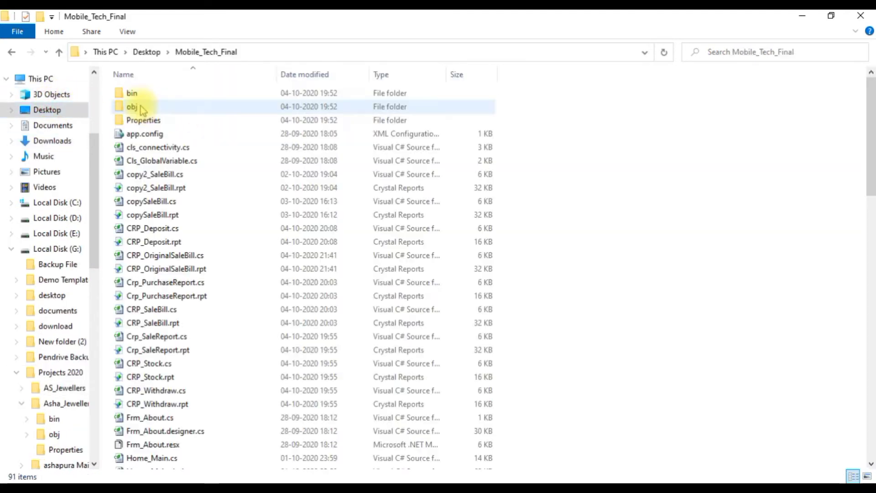
{"action": "double_click", "coordinate": [139, 93]}
{"action": "double_click", "coordinate": [139, 93]}
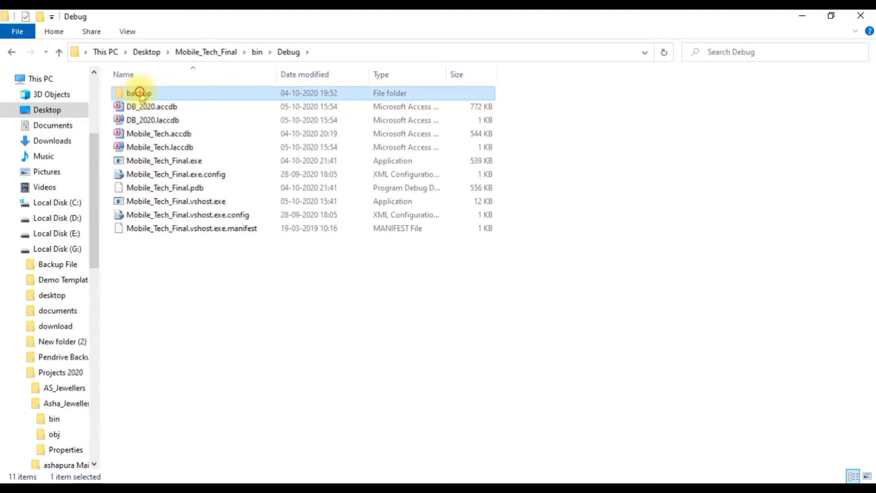
{"action": "double_click", "coordinate": [137, 92]}
{"action": "left_click", "coordinate": [288, 52]}
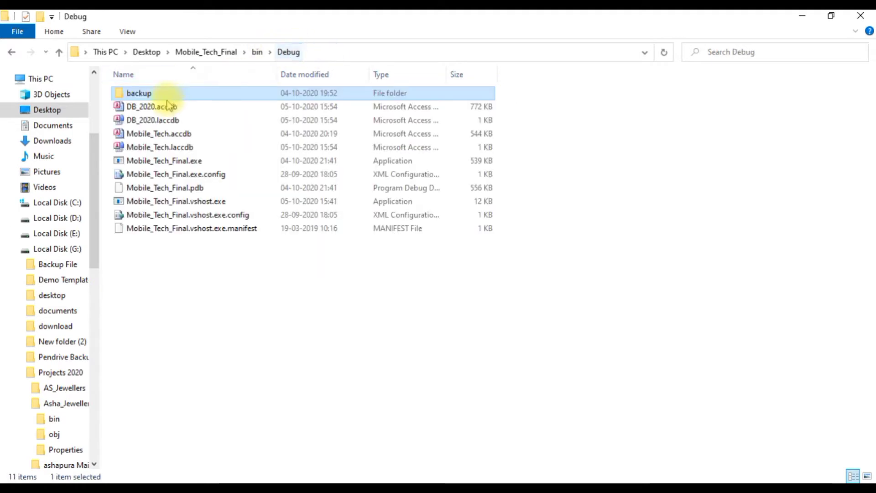
{"action": "double_click", "coordinate": [142, 94]}
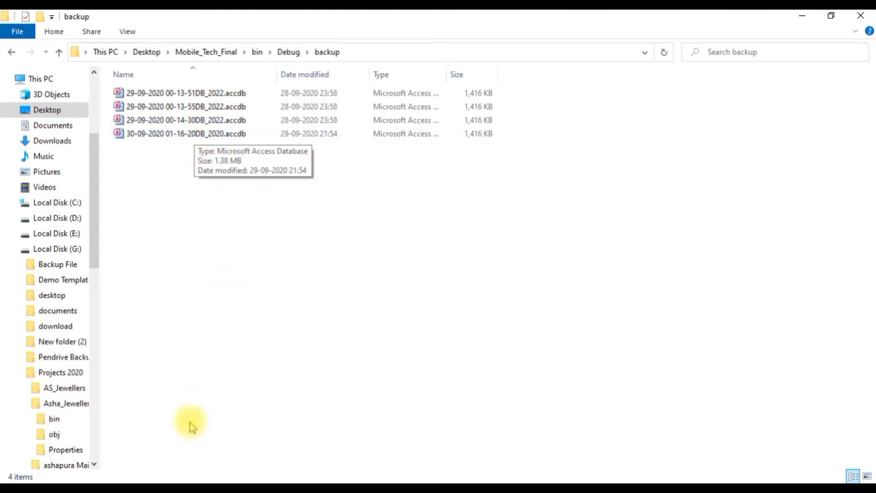
{"action": "left_click", "coordinate": [171, 488]}
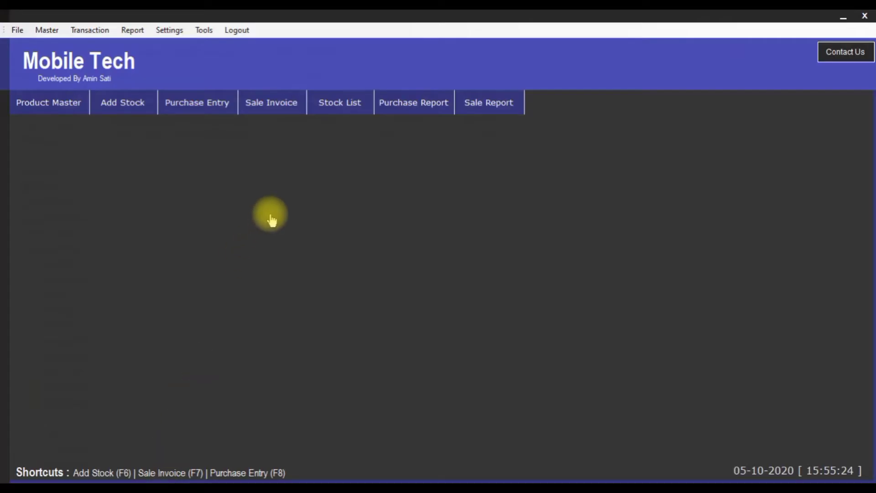
Run Settings > Send Backup and acknowledge the "successful Backup!" message
{"action": "left_click", "coordinate": [141, 28]}
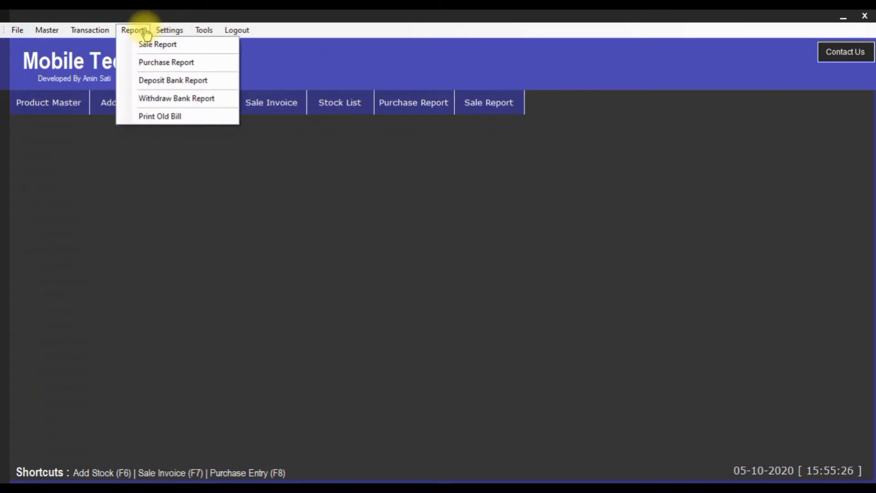
{"action": "left_click", "coordinate": [168, 31]}
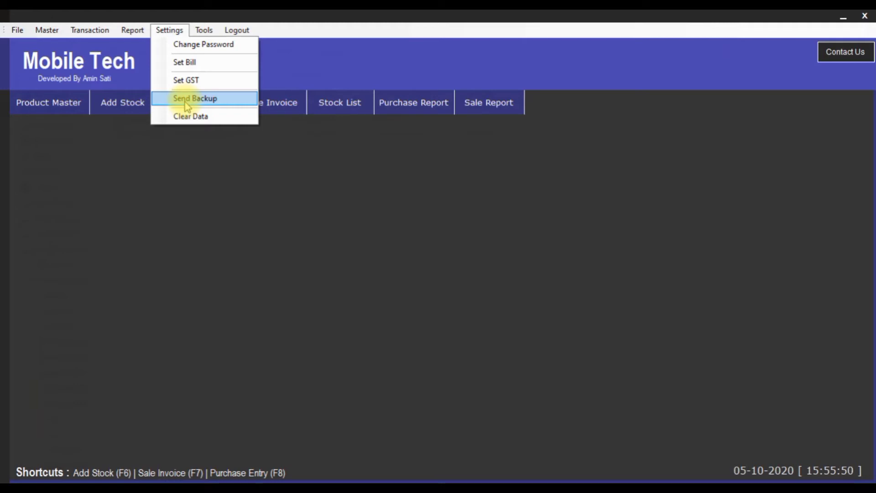
{"action": "left_click", "coordinate": [209, 99]}
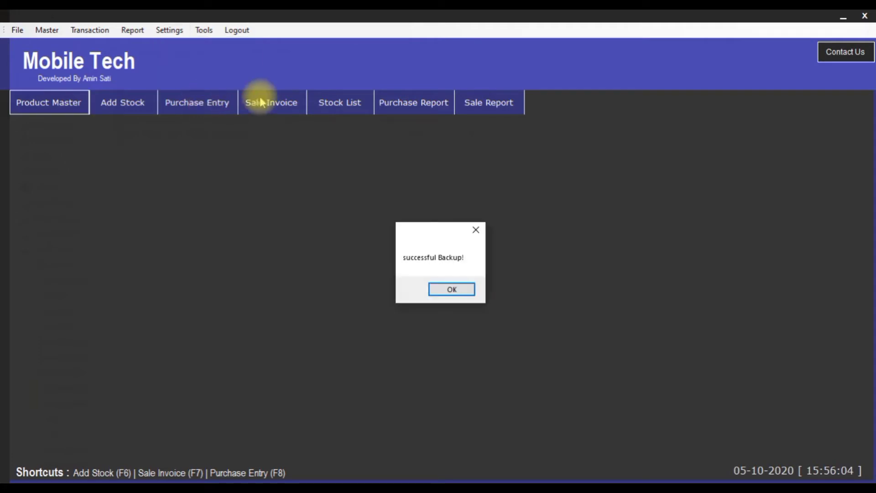
{"action": "left_click", "coordinate": [452, 291]}
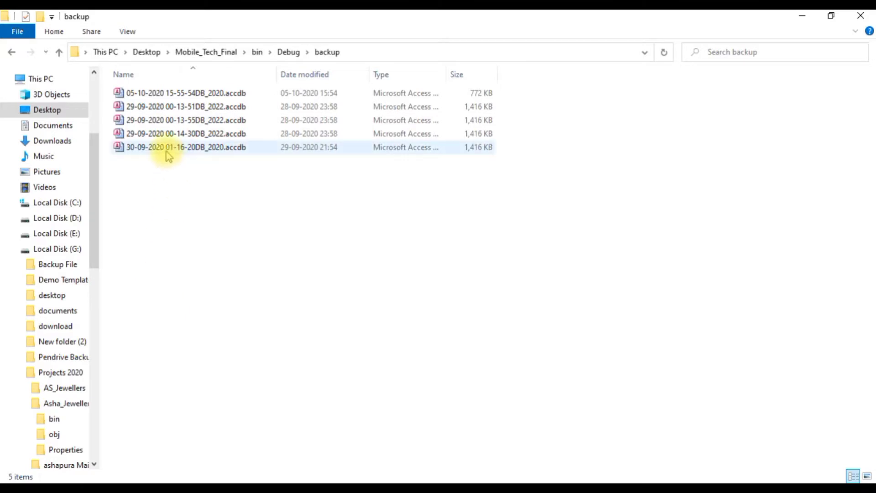
{"action": "left_click", "coordinate": [178, 149]}
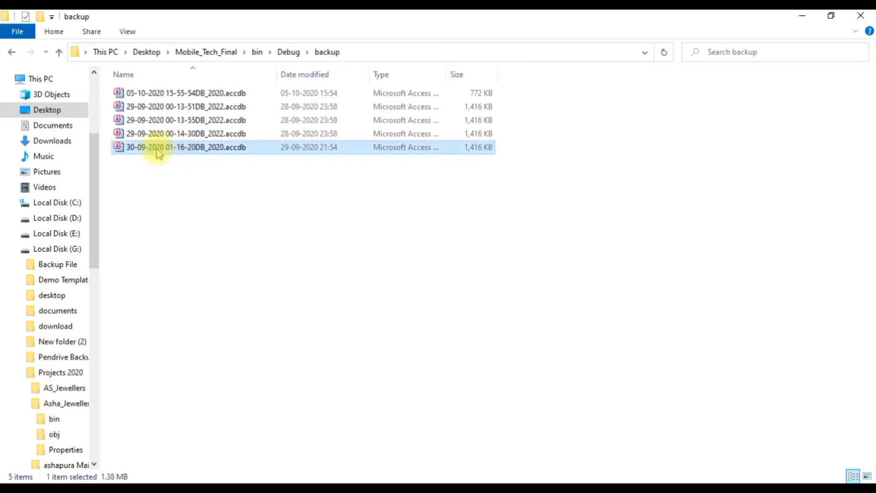
{"action": "left_click", "coordinate": [212, 94]}
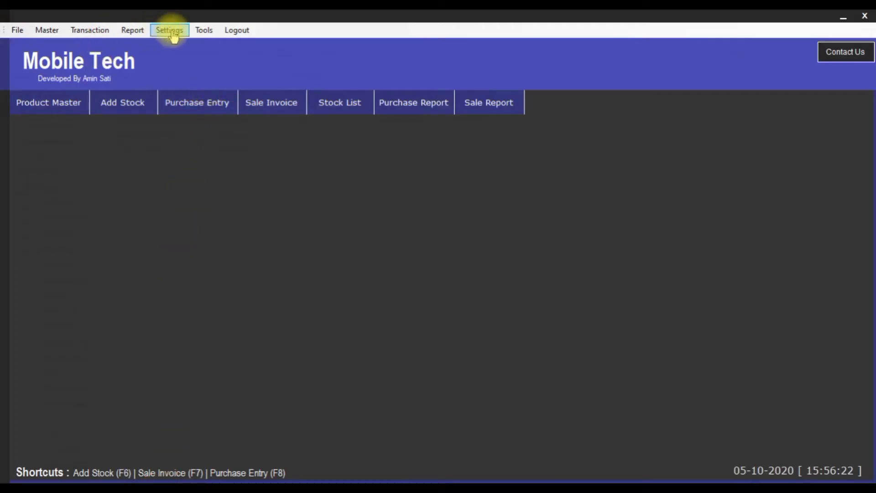
Look at the Settings menu, then bring up the Tools list with Notepad, Calculator, Explorer and Browser
{"action": "left_click", "coordinate": [173, 33]}
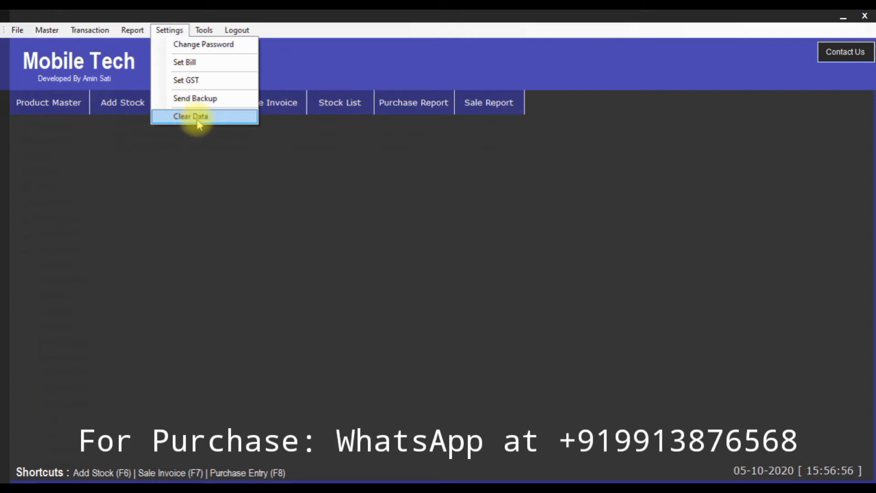
{"action": "left_click", "coordinate": [174, 31]}
{"action": "left_click", "coordinate": [204, 30]}
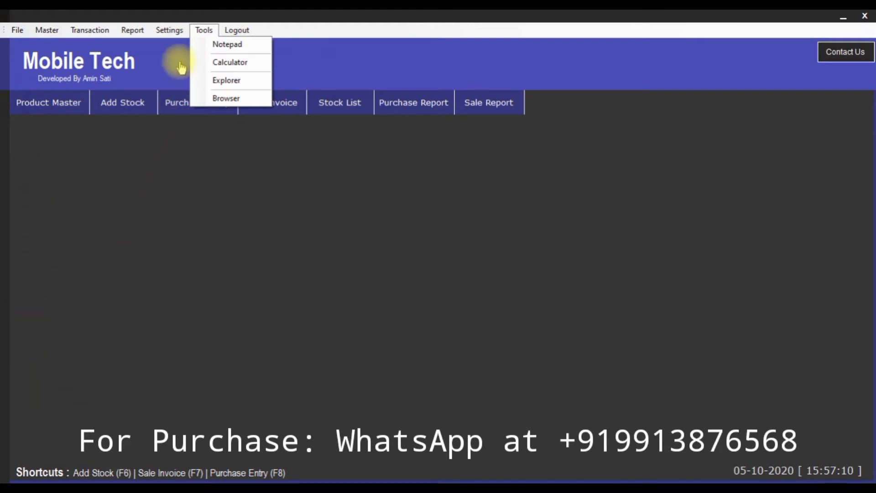
Launch Notepad from Tools, move its window left, then close it
{"action": "left_click", "coordinate": [224, 44]}
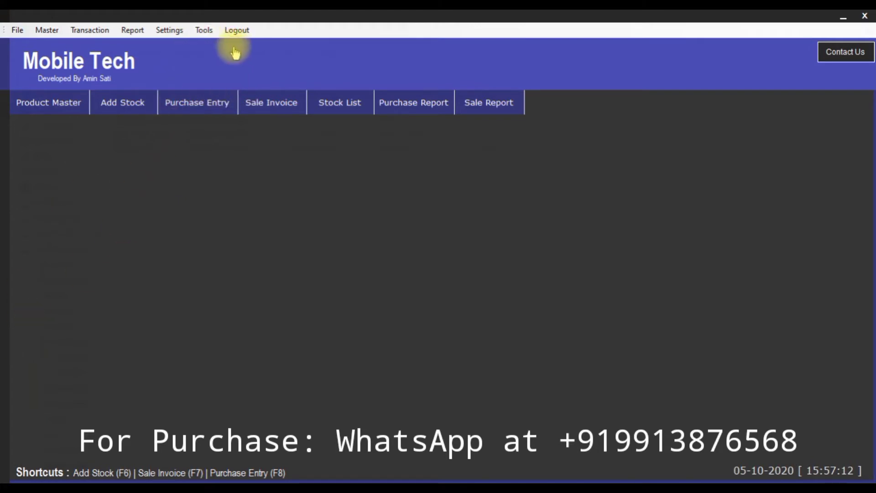
{"action": "left_click_drag", "start_coordinate": [571, 110], "coordinate": [409, 117]}
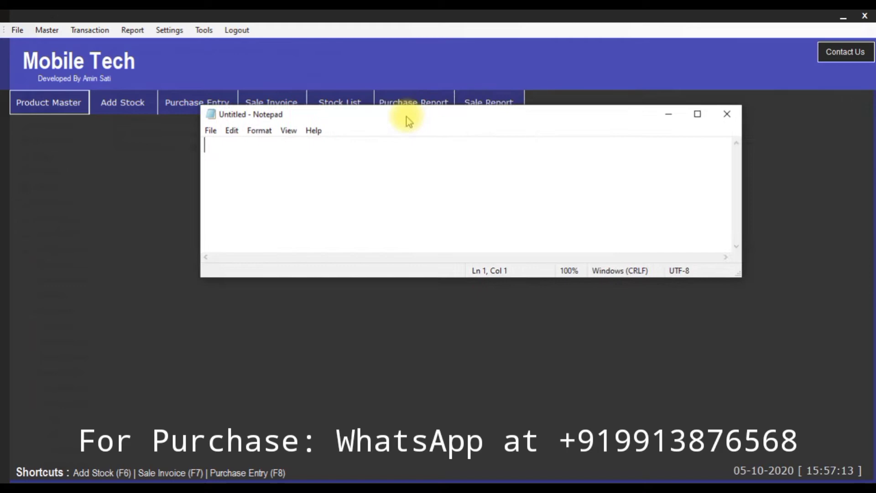
{"action": "left_click", "coordinate": [730, 111]}
Launch the Calculator from Tools and close it again
{"action": "left_click", "coordinate": [203, 30]}
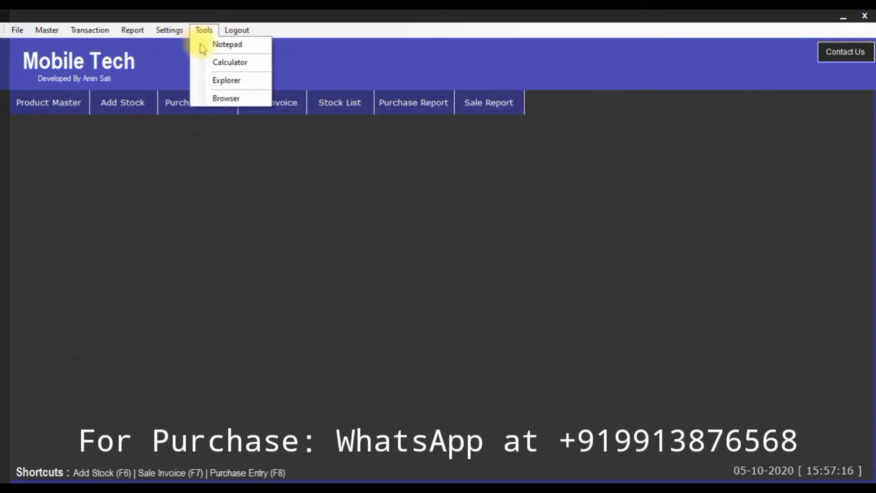
{"action": "left_click", "coordinate": [219, 67]}
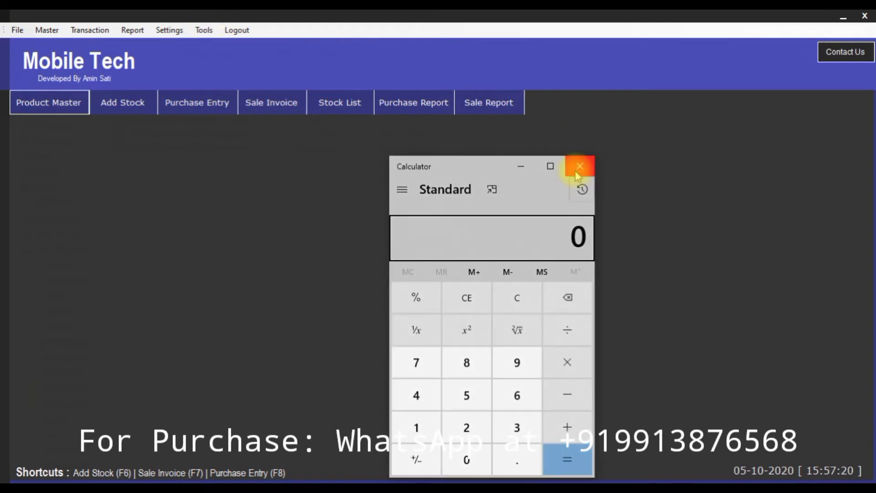
{"action": "left_click", "coordinate": [578, 174]}
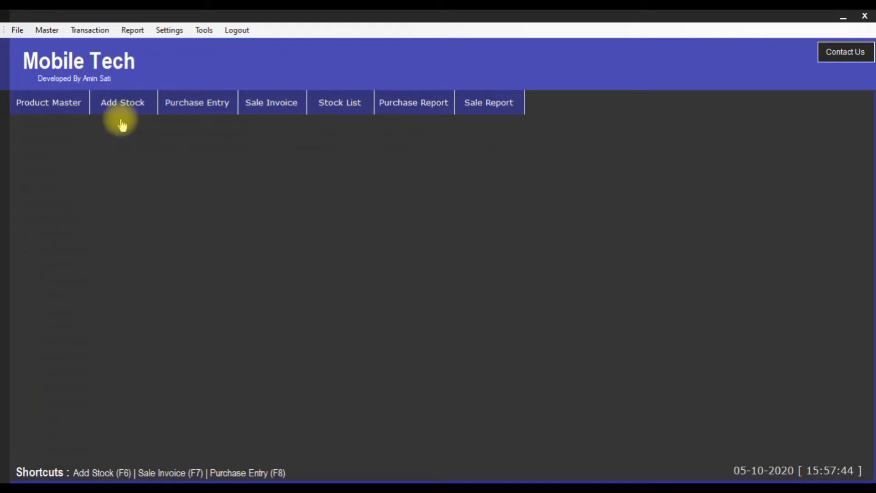
Show the Transaction menu with Add Stock, Purchase Entry and other entries
{"action": "left_click", "coordinate": [89, 30]}
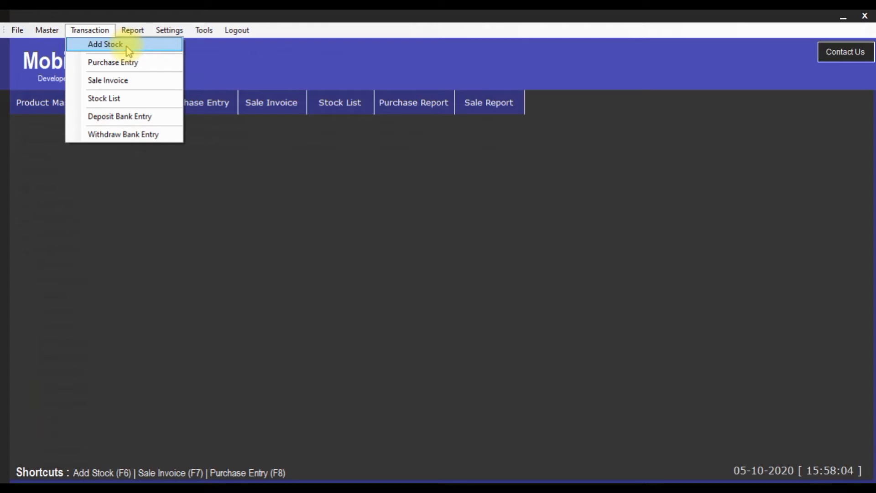
In Add Product Stock, choose type Mobile, product SAMSUNG YO and company SAMSUNG
{"action": "left_click", "coordinate": [99, 45]}
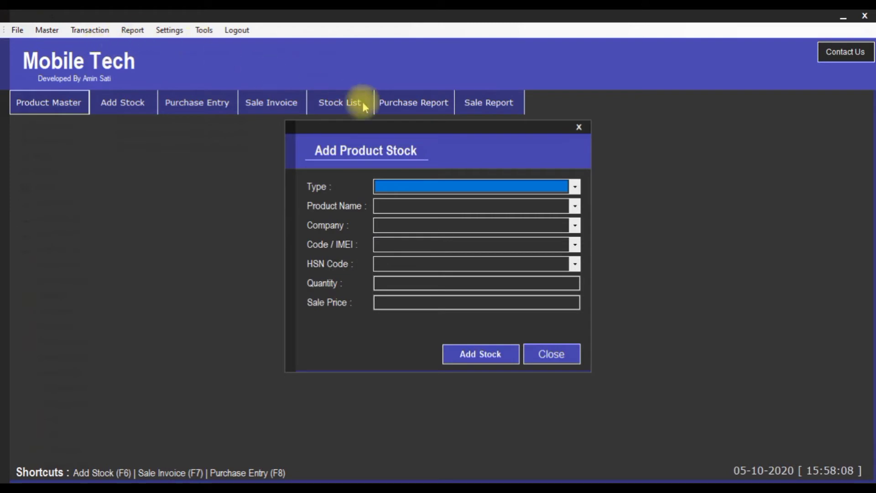
{"action": "left_click", "coordinate": [575, 187]}
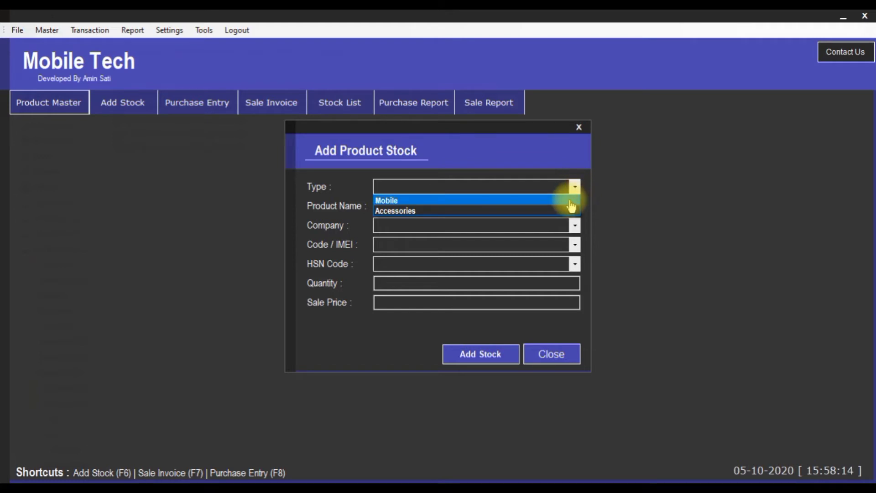
{"action": "left_click", "coordinate": [578, 201]}
{"action": "left_click", "coordinate": [574, 211]}
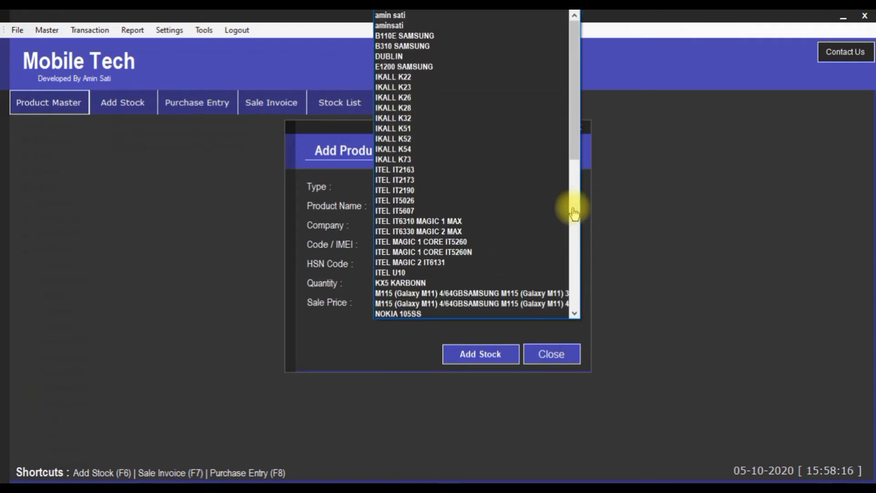
{"action": "scroll", "coordinate": [489, 120], "scroll_direction": "down", "scroll_amount": 2}
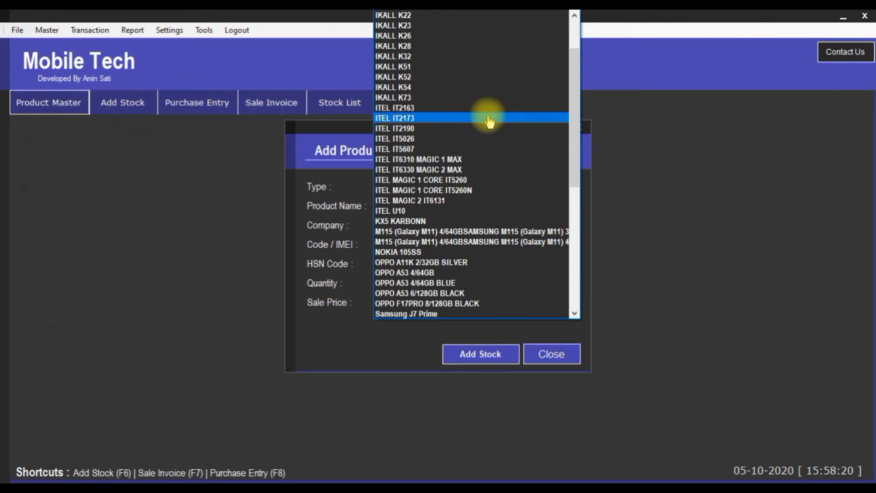
{"action": "scroll", "coordinate": [489, 120], "scroll_direction": "down", "scroll_amount": 6}
{"action": "scroll", "coordinate": [489, 129], "scroll_direction": "down", "scroll_amount": 2}
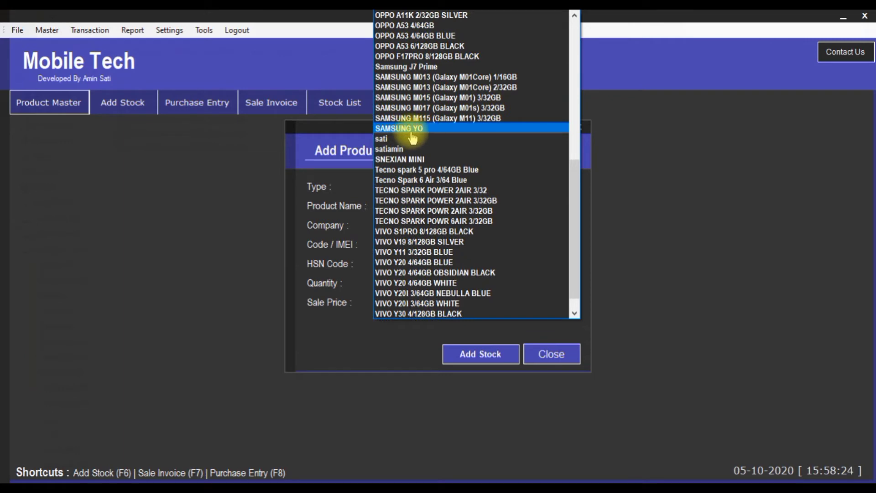
{"action": "left_click", "coordinate": [425, 134]}
{"action": "left_click", "coordinate": [573, 228]}
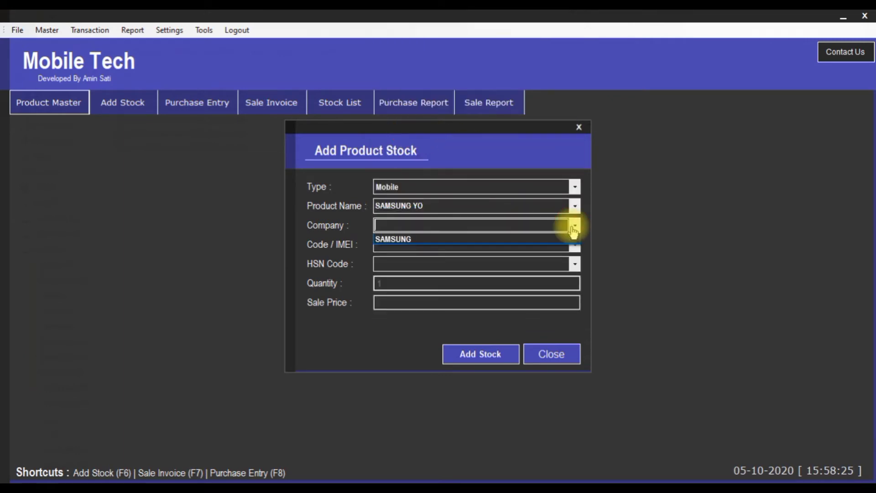
{"action": "left_click", "coordinate": [466, 239]}
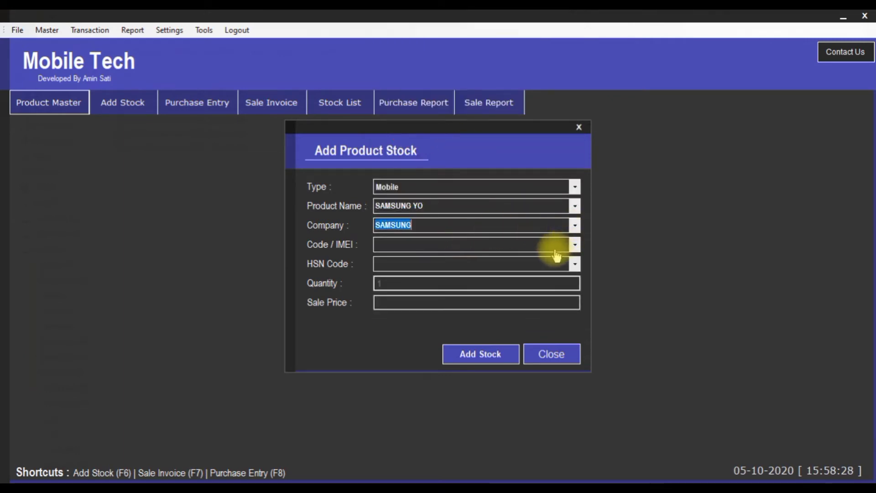
Enter code 598647822, HSN 8501 and sale price 5000, then save the stock record
{"action": "left_click", "coordinate": [555, 247]}
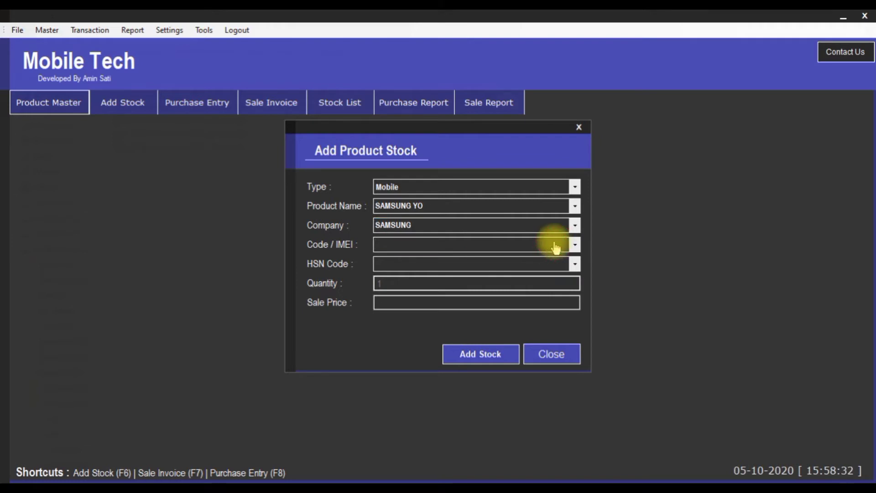
{"action": "type", "text": "598647822"}
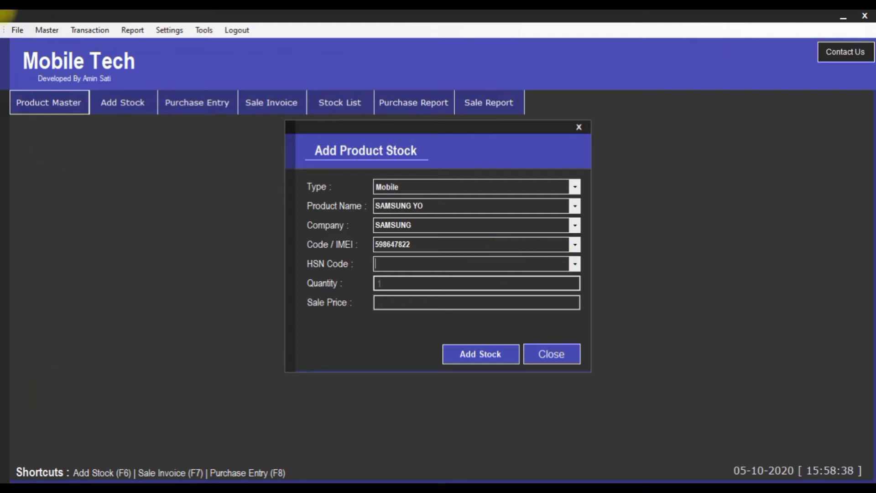
{"action": "type", "text": "8501"}
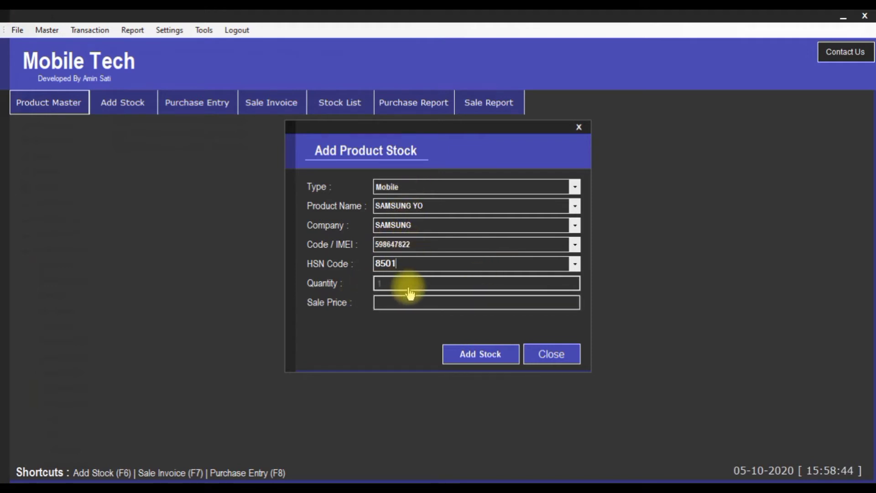
{"action": "left_click", "coordinate": [392, 304]}
{"action": "left_click", "coordinate": [392, 304]}
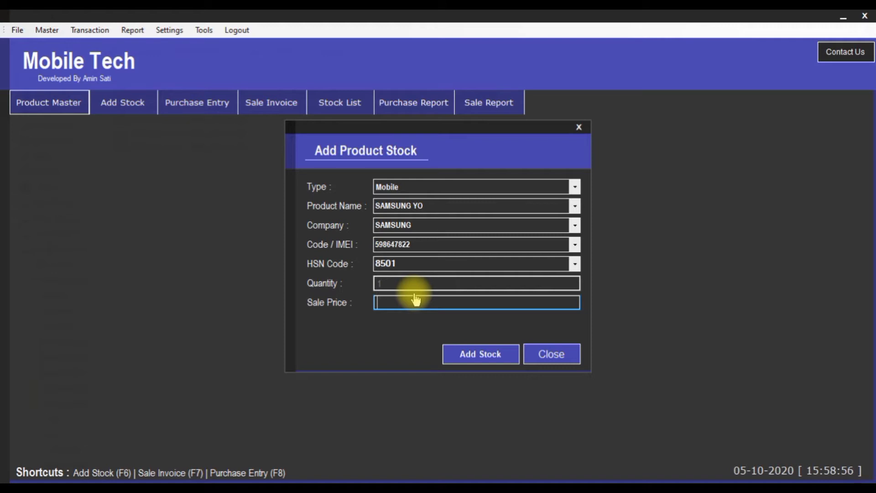
{"action": "type", "text": "5000"}
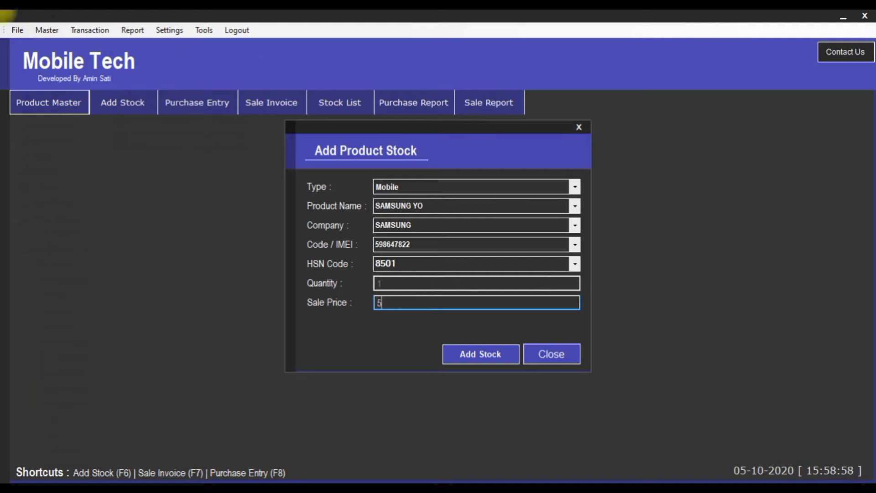
{"action": "left_click", "coordinate": [475, 352]}
{"action": "left_click", "coordinate": [480, 303]}
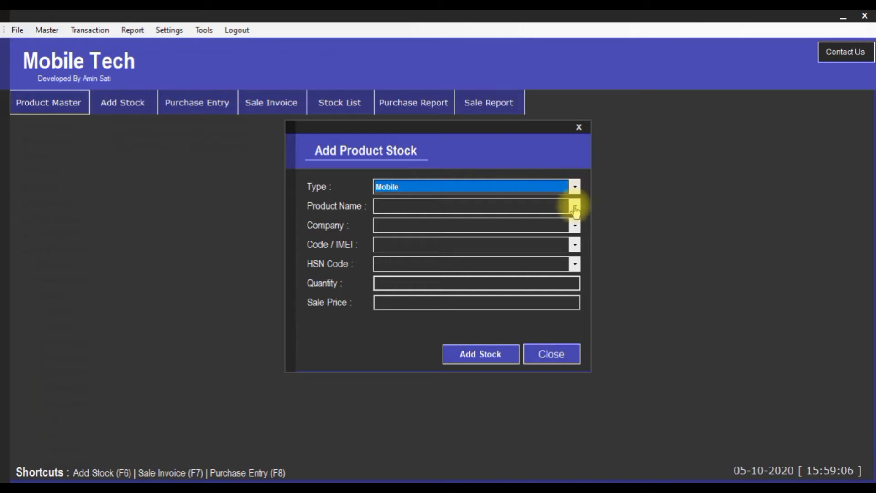
Choose type Accessories, product SAMSUNG CHARGER and company SAMSUNG
{"action": "left_click", "coordinate": [575, 187]}
{"action": "left_click", "coordinate": [532, 212]}
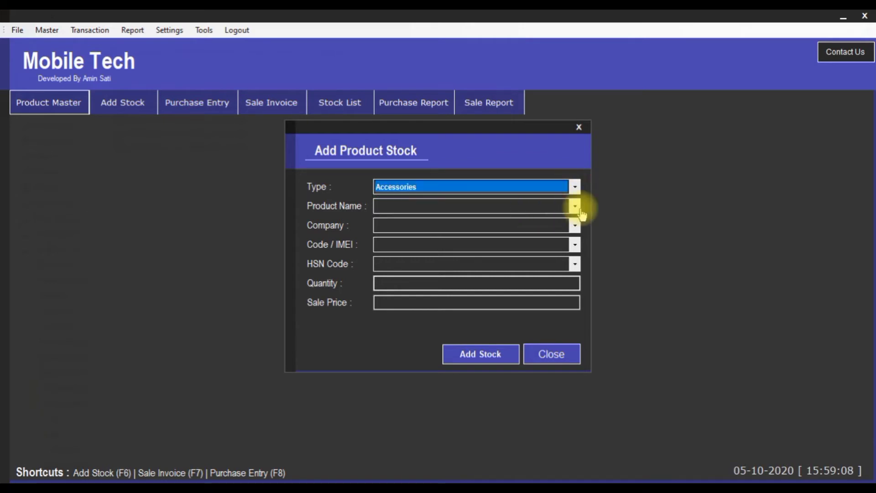
{"action": "left_click", "coordinate": [574, 207]}
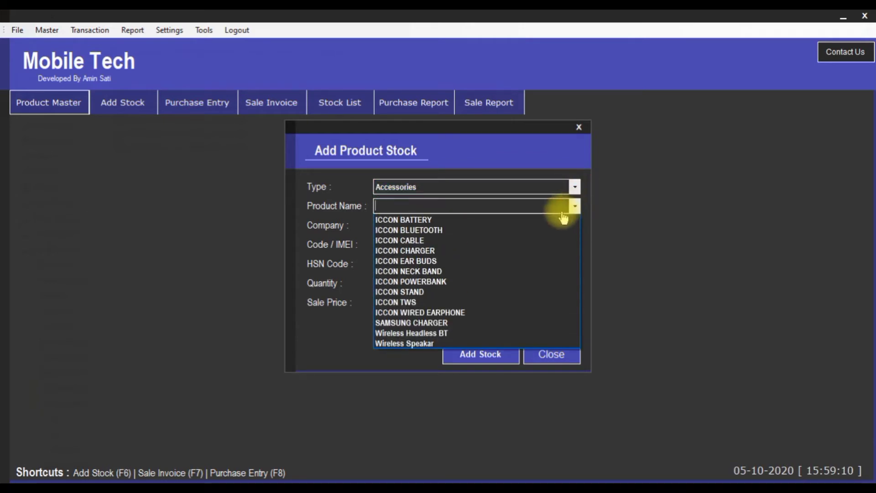
{"action": "left_click", "coordinate": [409, 323]}
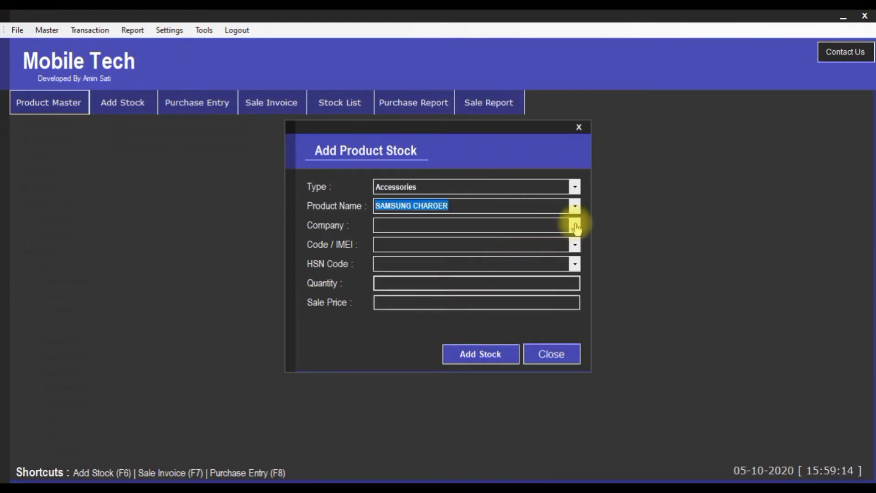
{"action": "left_click", "coordinate": [575, 225]}
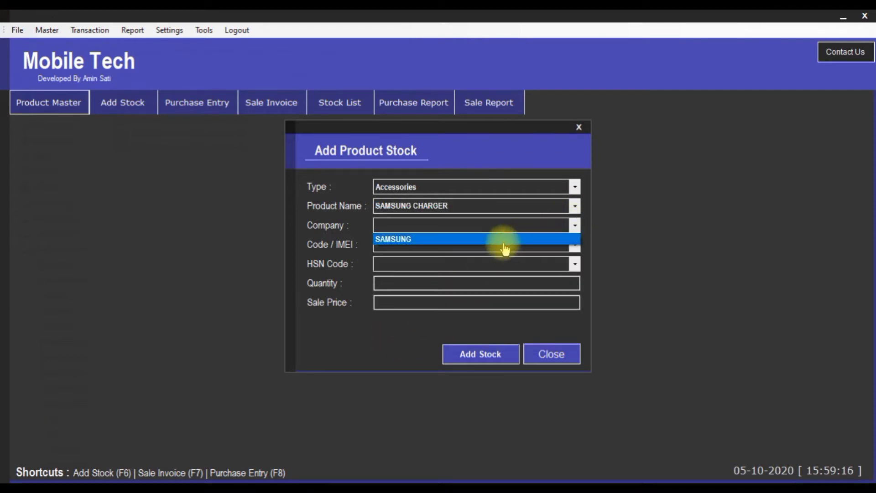
{"action": "left_click", "coordinate": [461, 241]}
Set code 14785, HSN 8502, quantity 5 and sale price 90, then save the stock record
{"action": "left_click", "coordinate": [575, 245]}
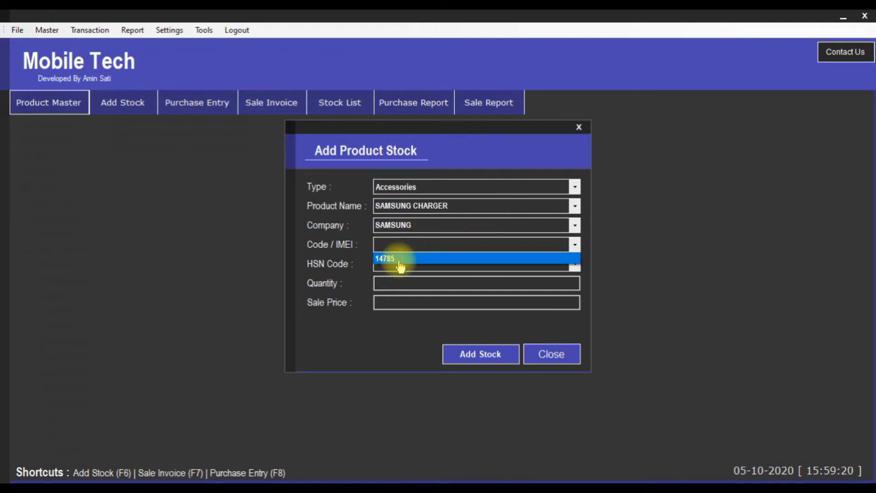
{"action": "left_click", "coordinate": [411, 259]}
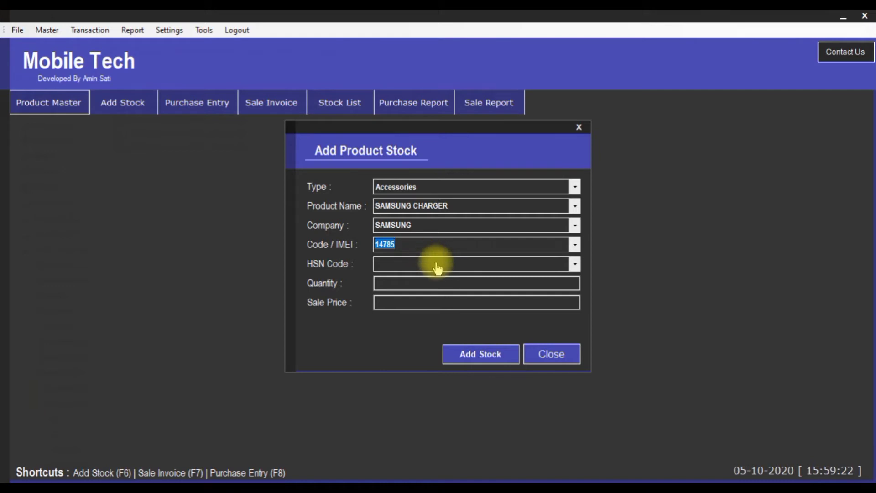
{"action": "left_click", "coordinate": [437, 263]}
{"action": "left_click", "coordinate": [573, 262]}
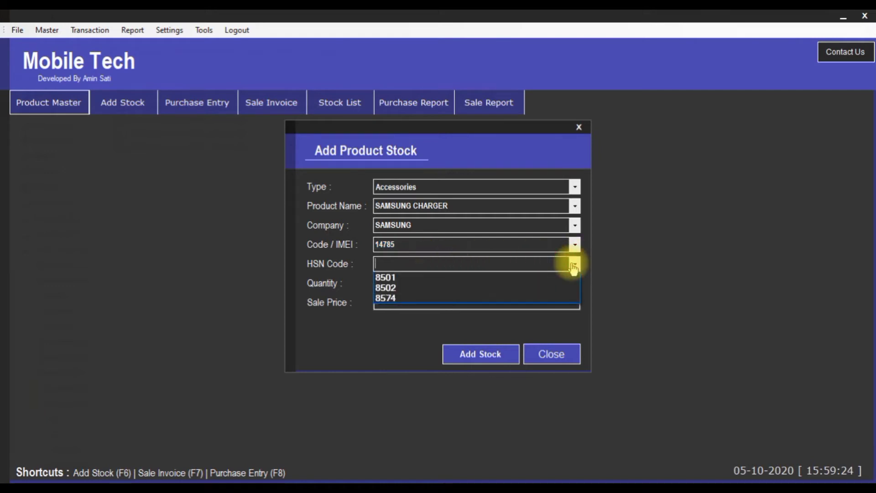
{"action": "left_click", "coordinate": [499, 288]}
{"action": "left_click", "coordinate": [455, 285]}
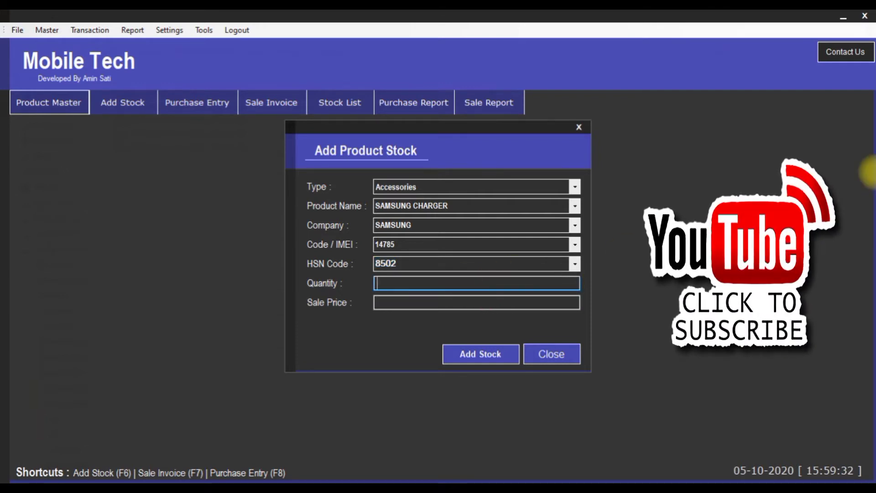
{"action": "type", "text": "5"}
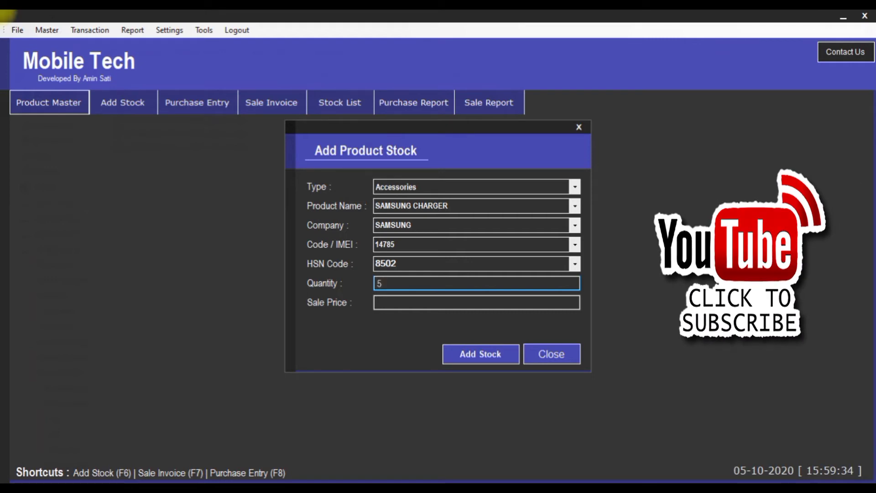
{"action": "left_click", "coordinate": [522, 304]}
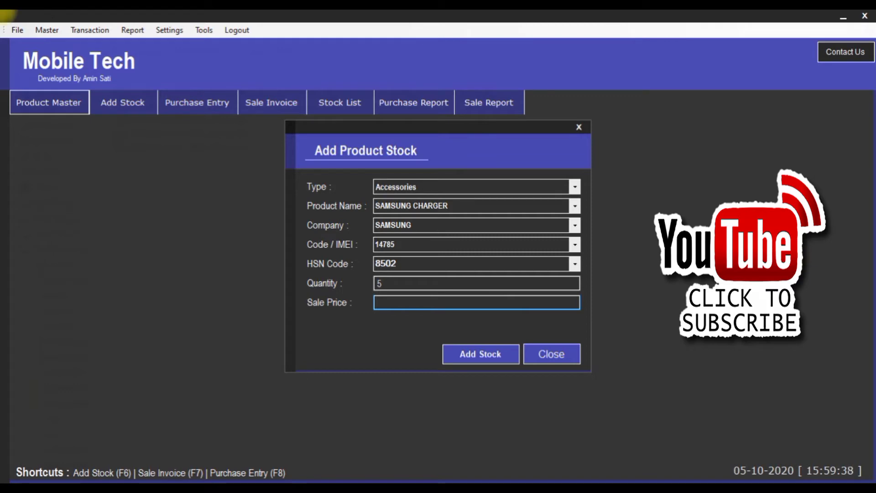
{"action": "type", "text": "90"}
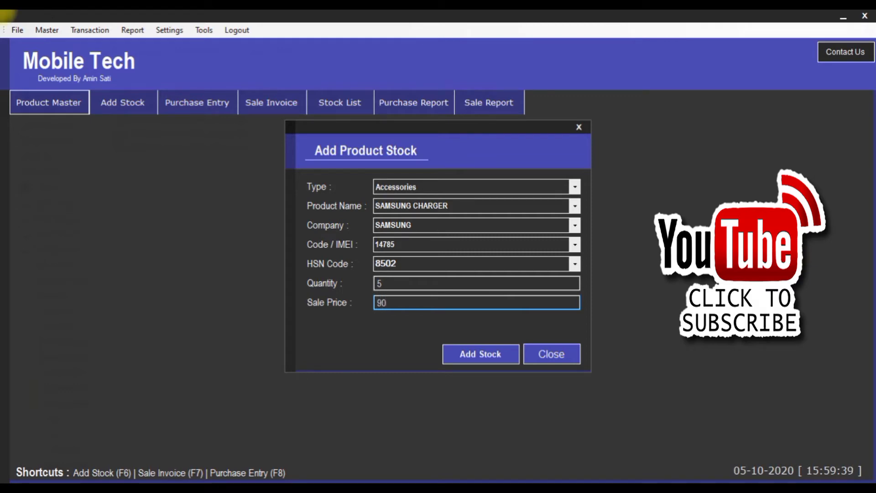
{"action": "left_click", "coordinate": [475, 354]}
{"action": "left_click", "coordinate": [477, 297]}
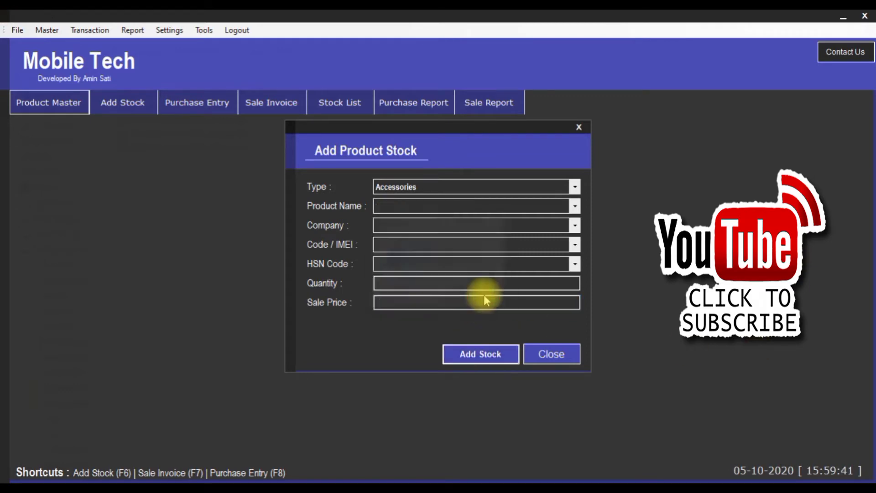
Close Add Product Stock and open the Stock List with Accessories Stock selected
{"action": "left_click", "coordinate": [548, 358]}
{"action": "left_click", "coordinate": [90, 30]}
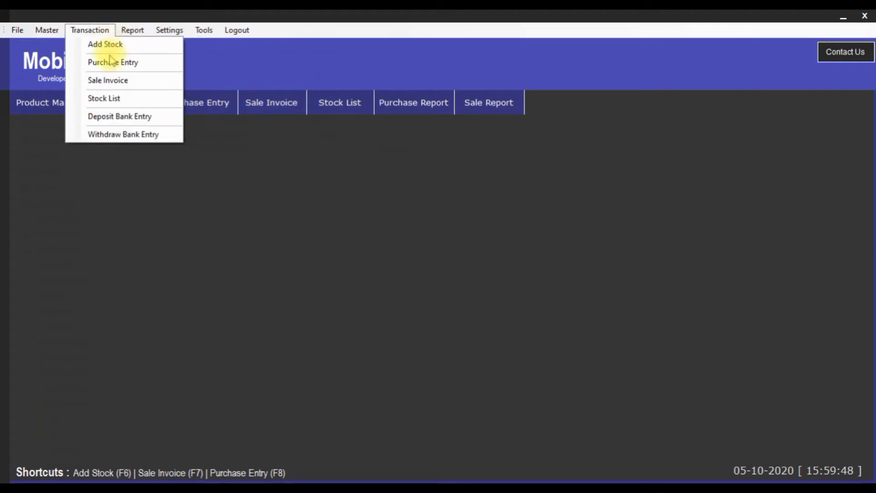
{"action": "left_click", "coordinate": [93, 101]}
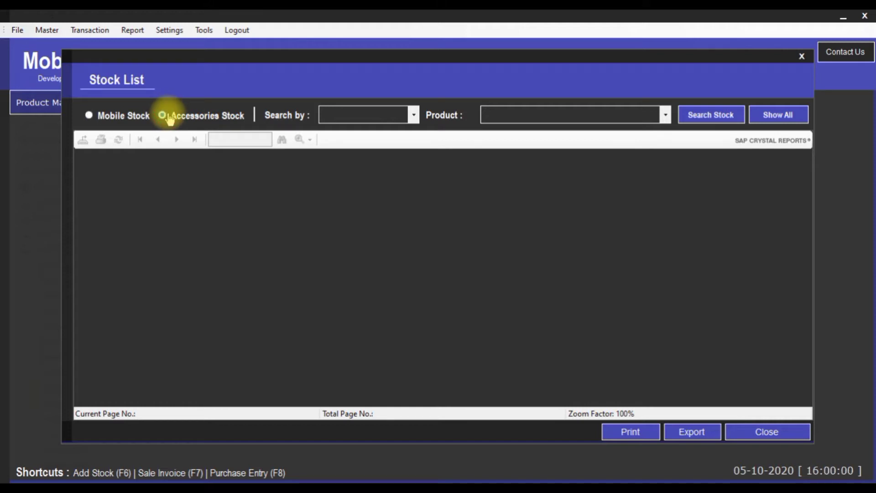
{"action": "left_click", "coordinate": [168, 117]}
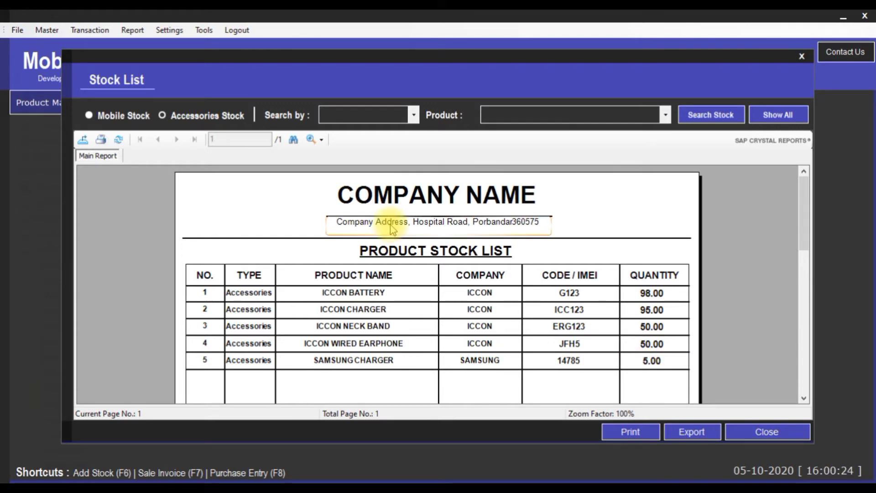
Filter mobile stock by company OPPO, leaving only OPPO A11K 2/32GB SILVER
{"action": "left_click", "coordinate": [115, 116]}
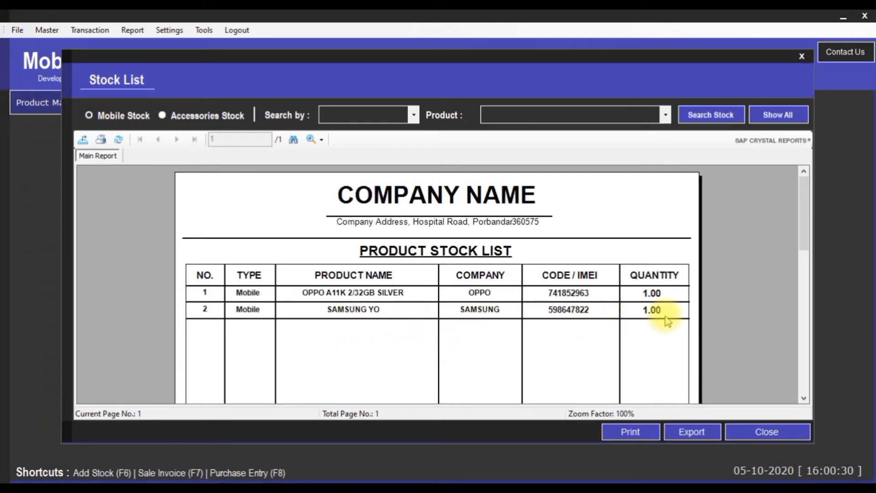
{"action": "left_click", "coordinate": [414, 118]}
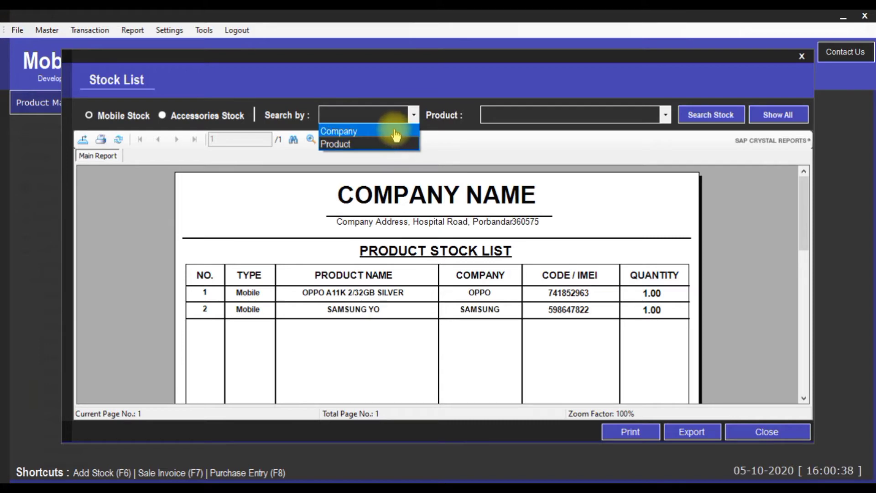
{"action": "left_click", "coordinate": [396, 133]}
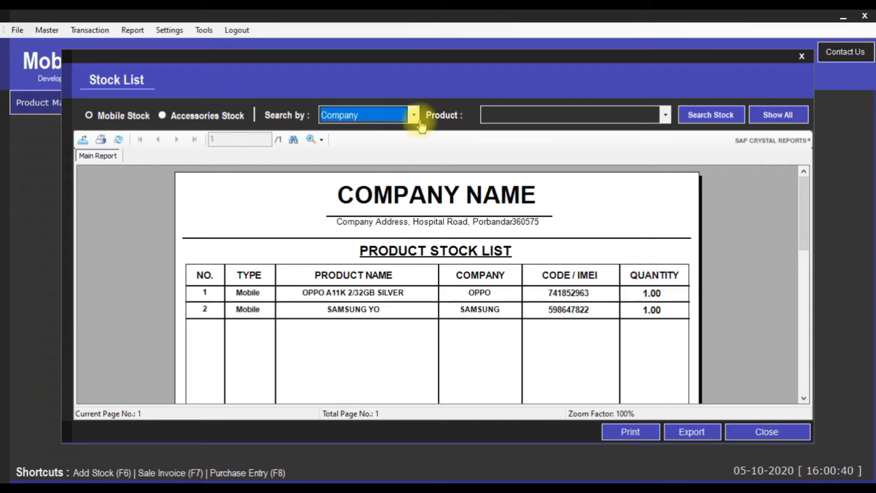
{"action": "left_click", "coordinate": [666, 117]}
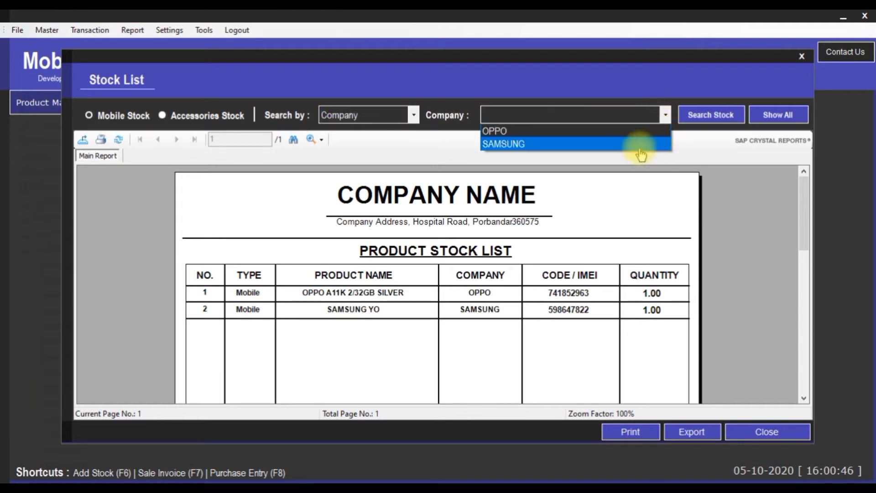
{"action": "left_click", "coordinate": [637, 132]}
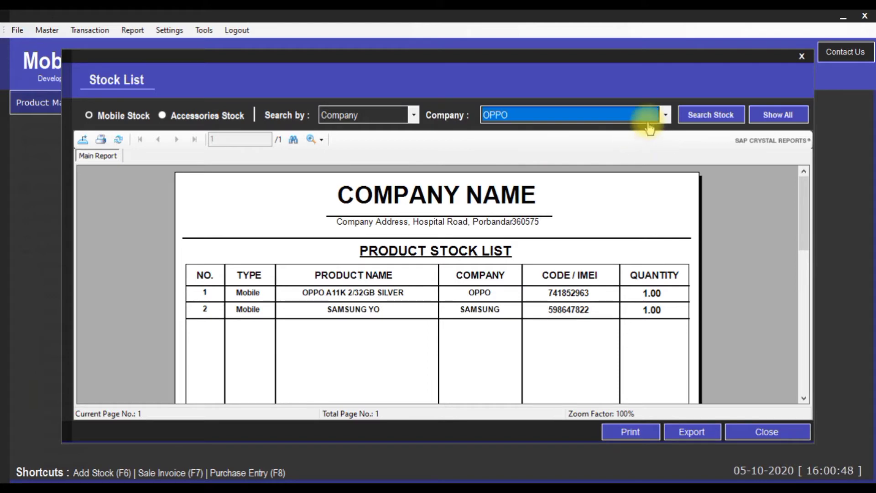
{"action": "left_click", "coordinate": [705, 117]}
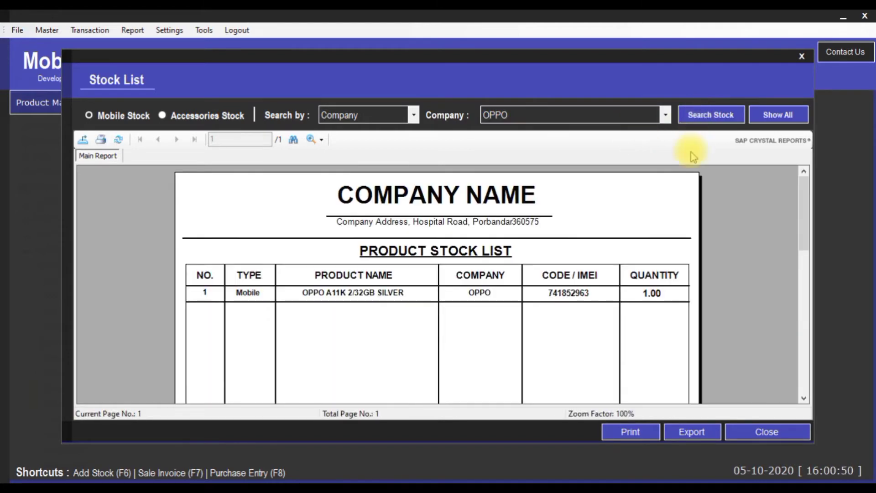
{"action": "left_click", "coordinate": [252, 255]}
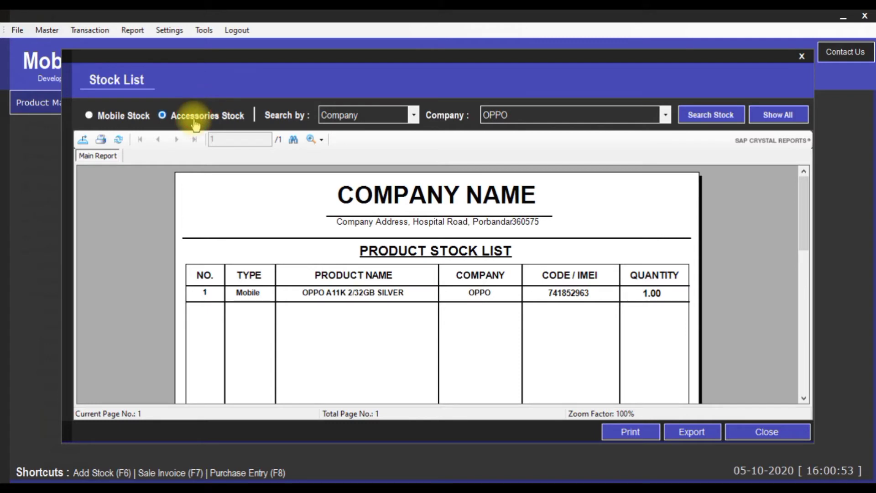
Search accessories stock by company ICCON, listing battery 98, charger 95, neck band 50, wired earphone 50
{"action": "left_click", "coordinate": [340, 116]}
{"action": "left_click", "coordinate": [344, 130]}
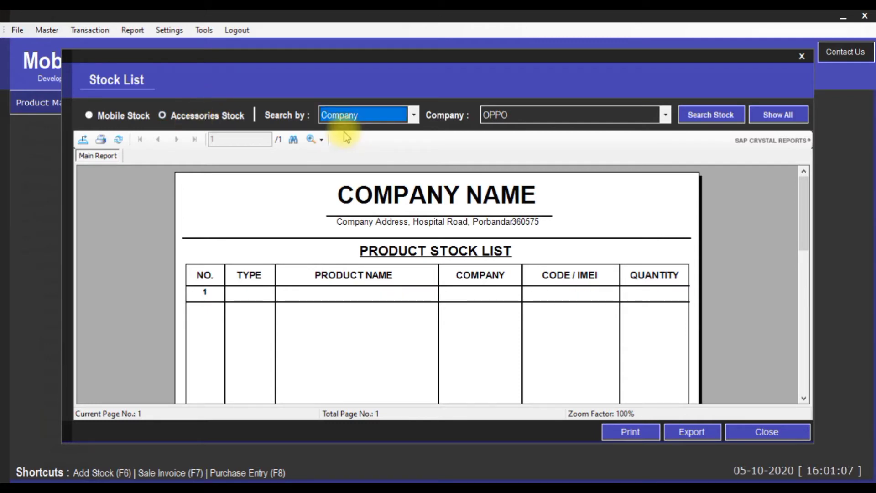
{"action": "left_click", "coordinate": [666, 115]}
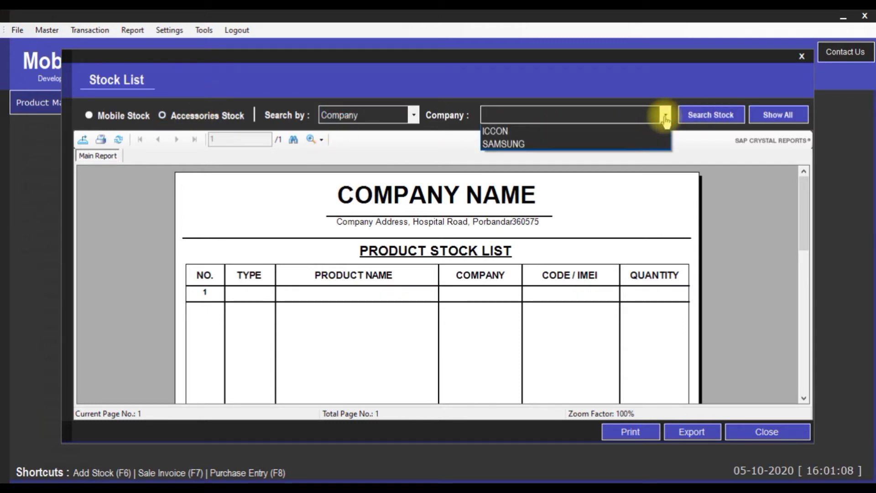
{"action": "left_click", "coordinate": [516, 132]}
{"action": "left_click", "coordinate": [698, 115]}
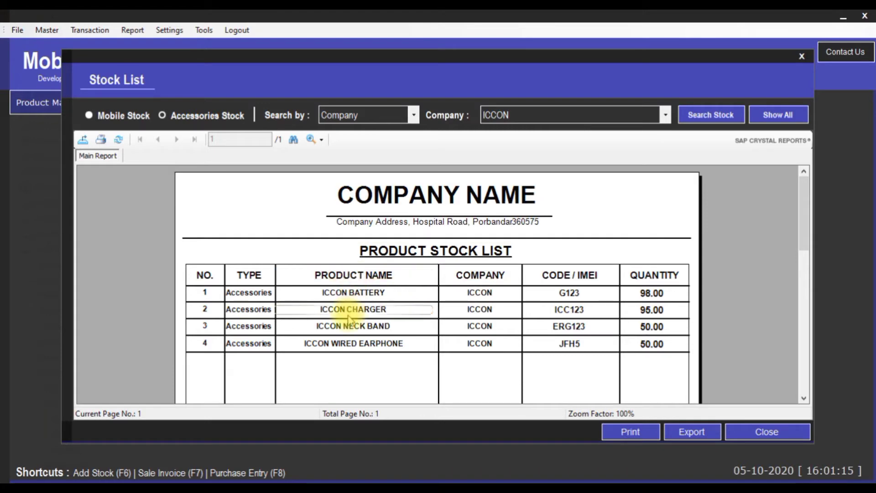
{"action": "left_click", "coordinate": [658, 297]}
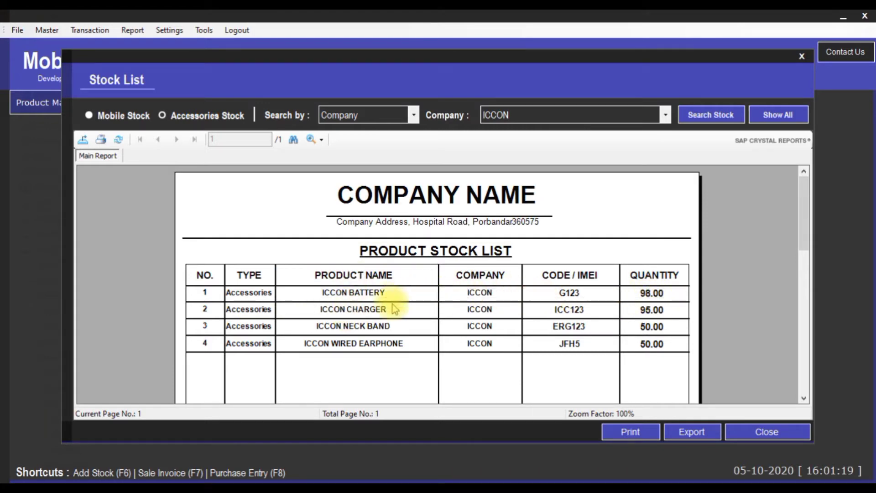
{"action": "left_click", "coordinate": [678, 328]}
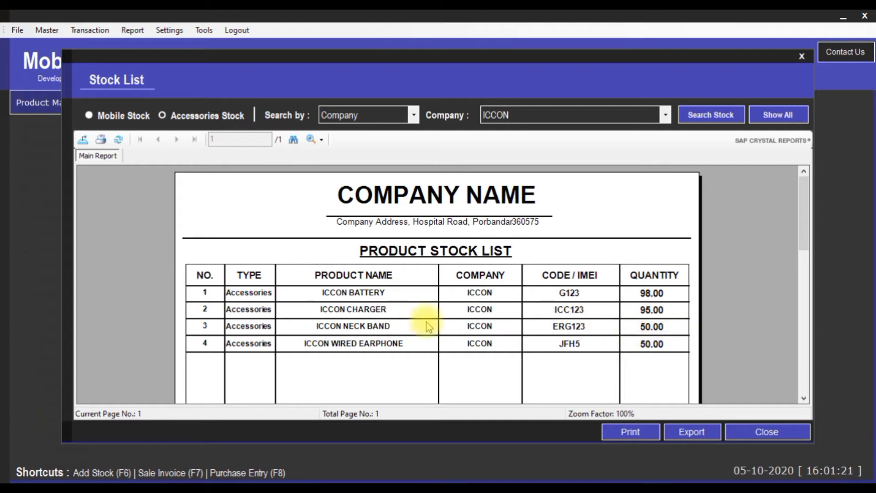
{"action": "left_click", "coordinate": [451, 196]}
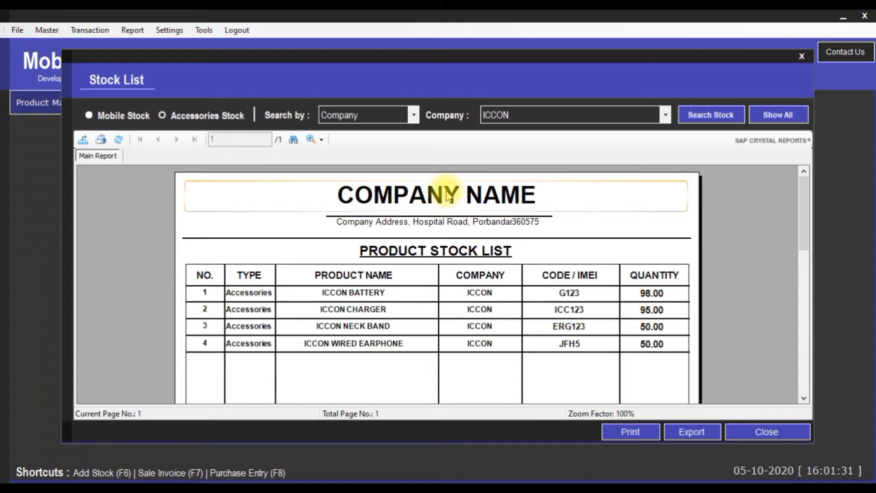
{"action": "left_click", "coordinate": [413, 115]}
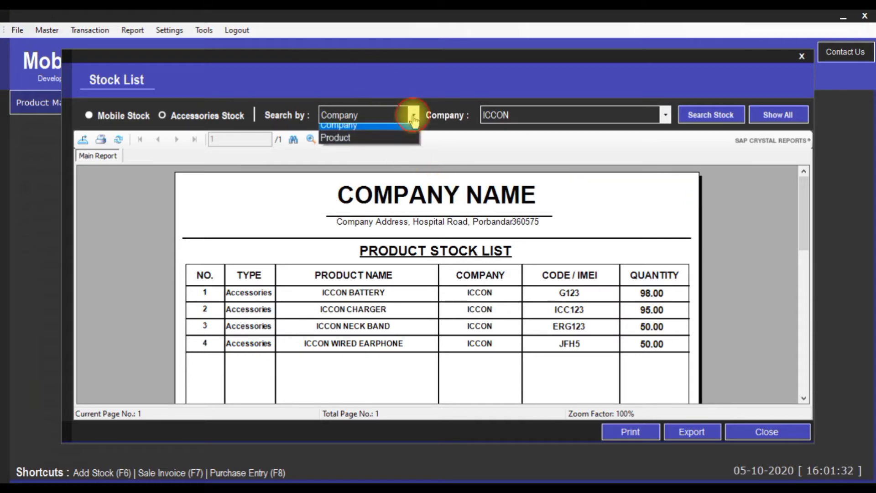
Filter the stock report by product ICCON BATTERY
{"action": "left_click", "coordinate": [401, 145]}
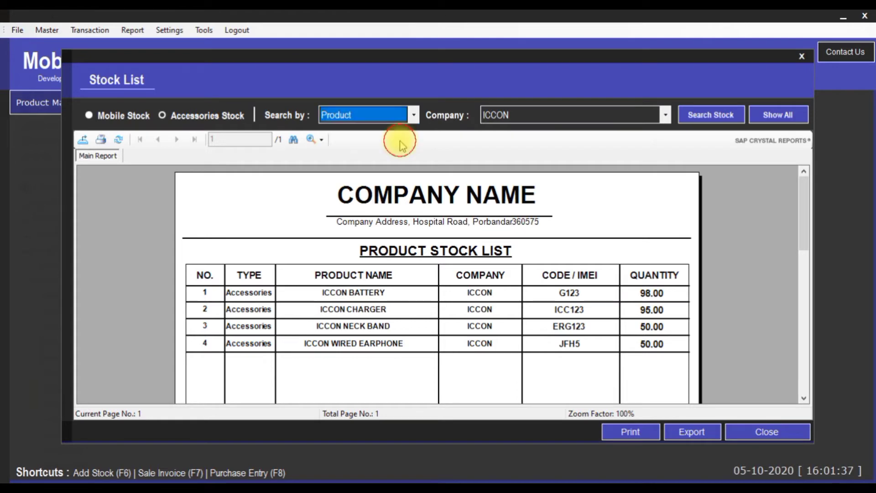
{"action": "left_click", "coordinate": [665, 115]}
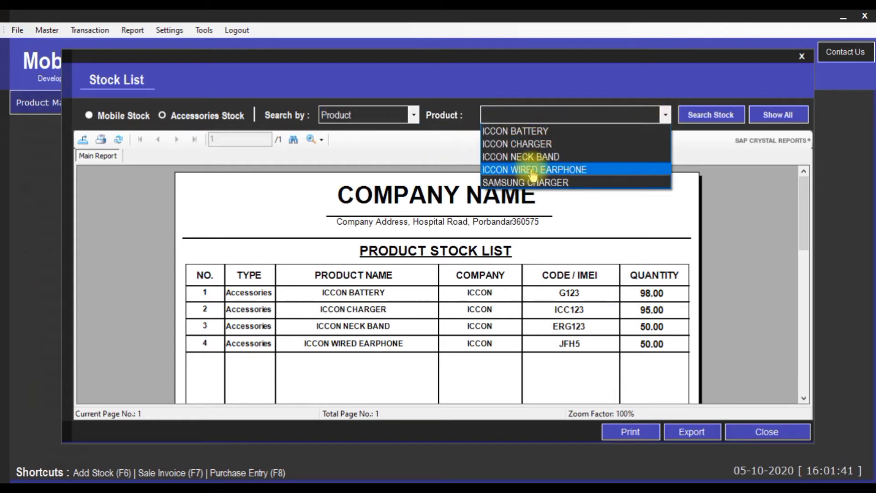
{"action": "left_click", "coordinate": [529, 134]}
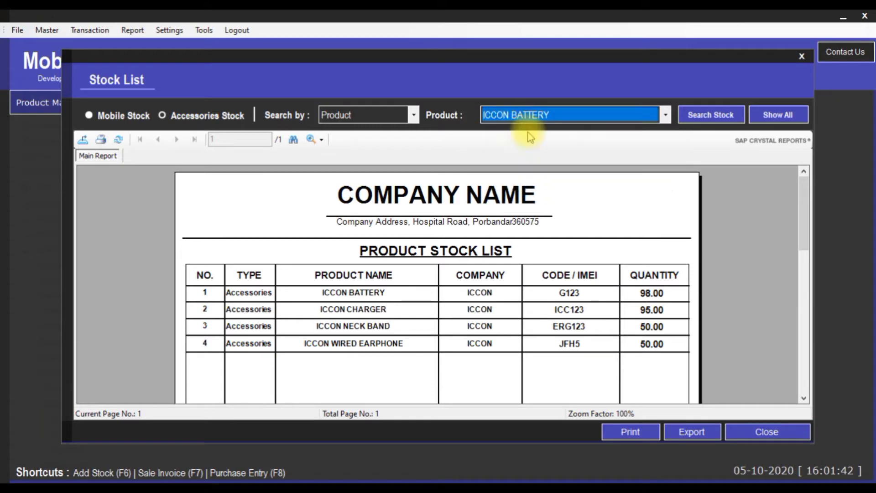
{"action": "left_click", "coordinate": [690, 115]}
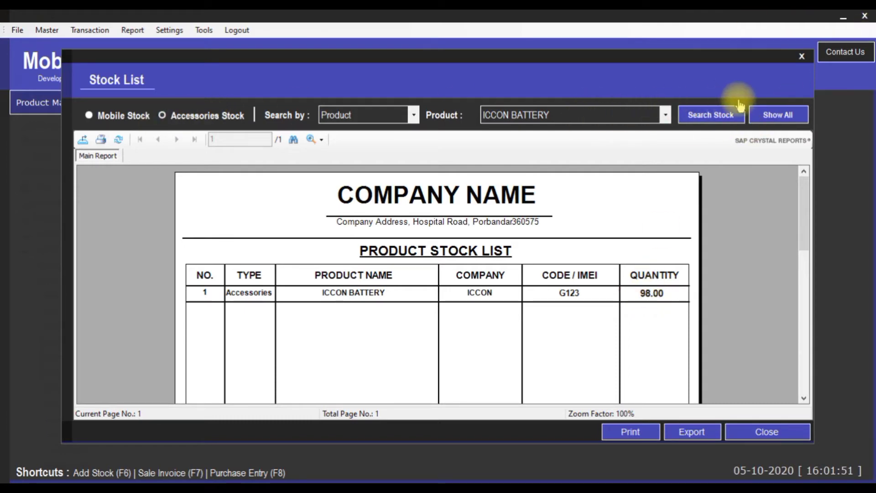
Show all seven stock items again and zoom the report to 200%
{"action": "left_click", "coordinate": [776, 119]}
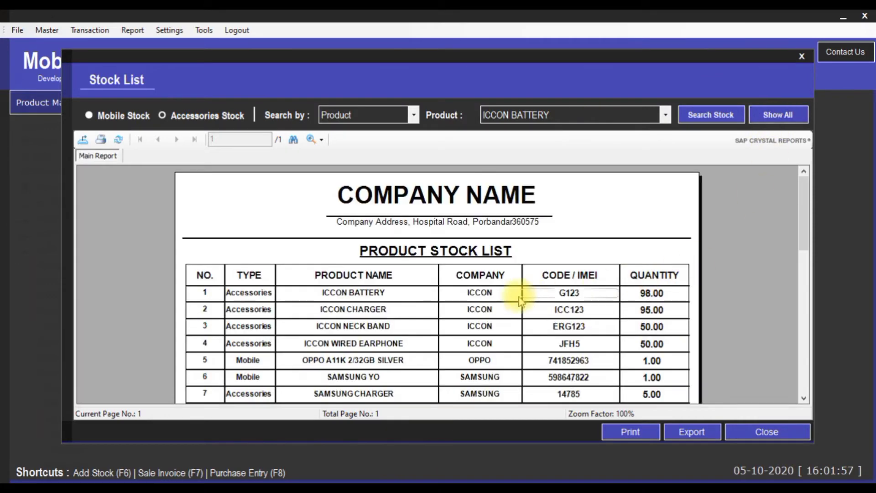
{"action": "scroll", "coordinate": [520, 296], "scroll_direction": "down", "scroll_amount": 3}
{"action": "scroll", "coordinate": [520, 299], "scroll_direction": "up", "scroll_amount": 3}
{"action": "scroll", "coordinate": [520, 300], "scroll_direction": "down", "scroll_amount": 3}
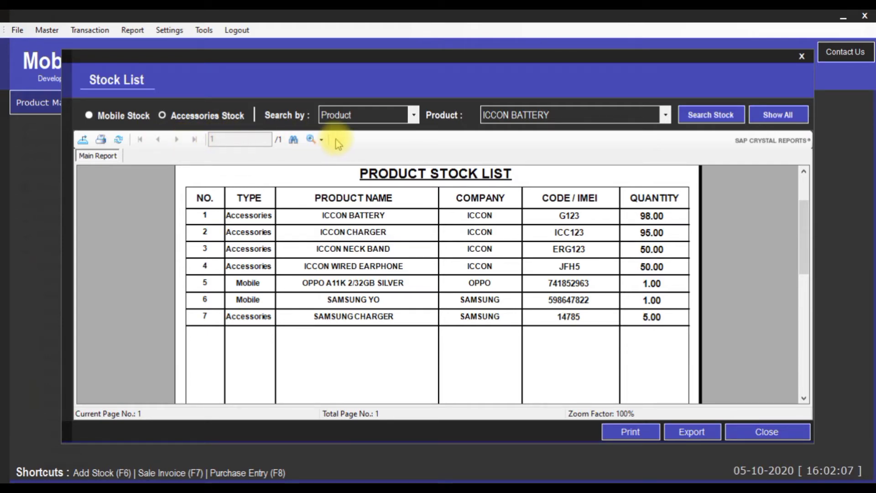
{"action": "left_click", "coordinate": [314, 139]}
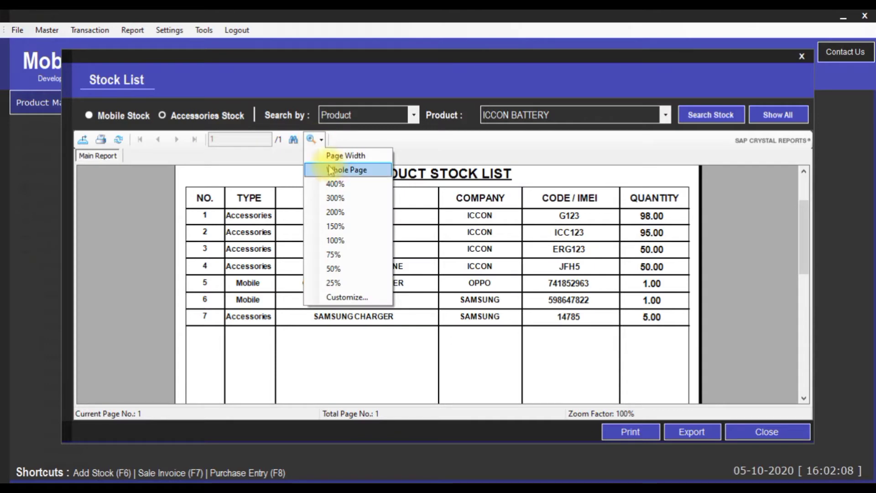
{"action": "left_click", "coordinate": [336, 212]}
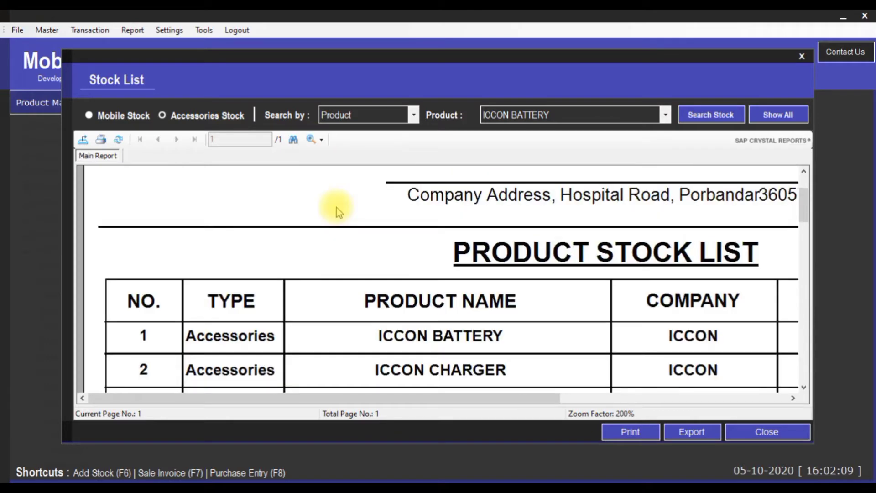
Set the stock report zoom back to 100% so all seven items fit
{"action": "left_click", "coordinate": [316, 139]}
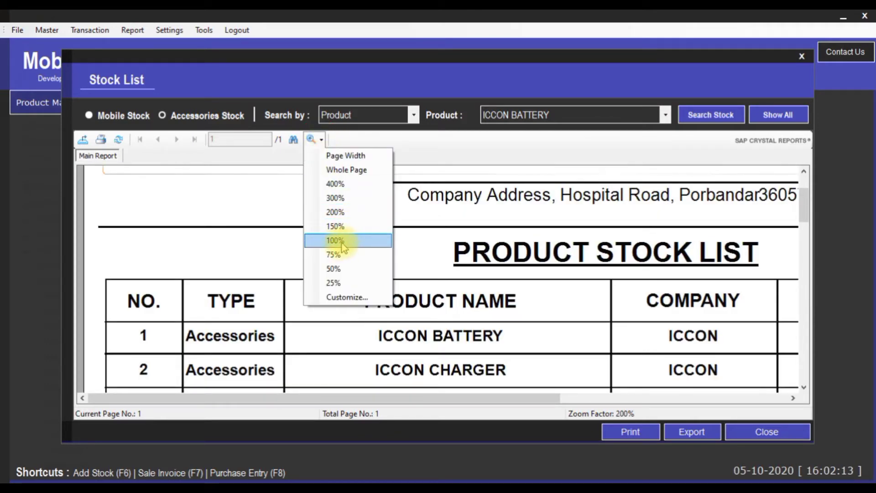
{"action": "left_click", "coordinate": [335, 240]}
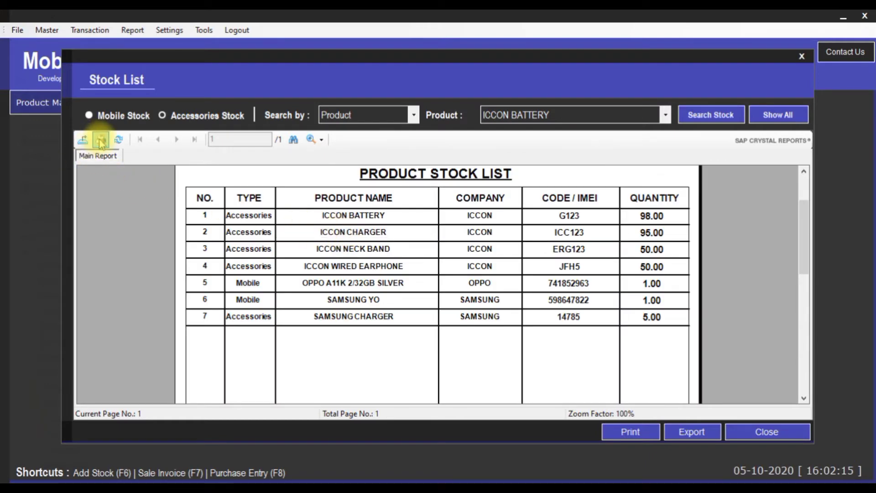
Print the stock list with Microsoft Print to PDF as STOCKLIST on the Desktop
{"action": "left_click", "coordinate": [634, 435]}
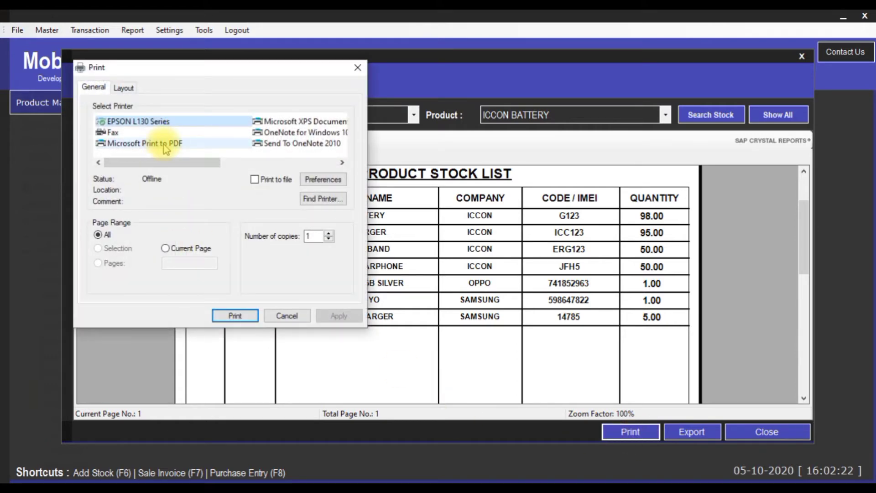
{"action": "left_click", "coordinate": [163, 144]}
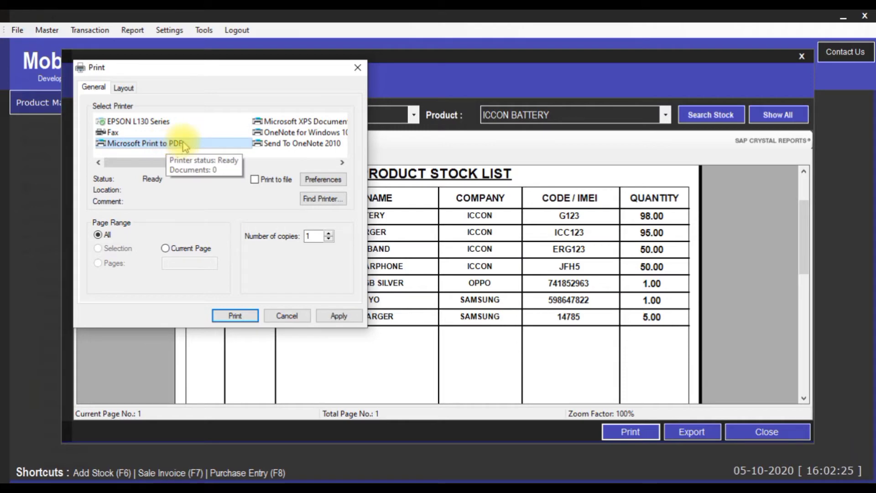
{"action": "left_click", "coordinate": [233, 316]}
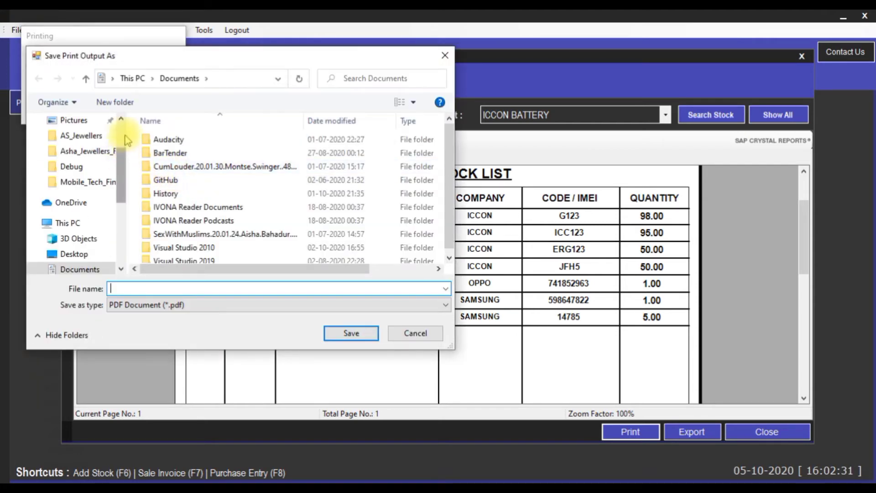
{"action": "left_click_drag", "start_coordinate": [122, 156], "coordinate": [112, 133]}
{"action": "left_click", "coordinate": [84, 144]}
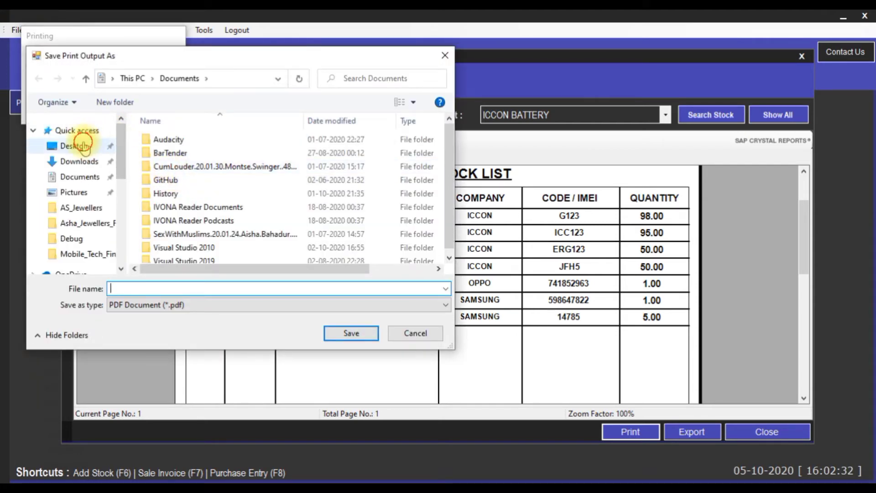
{"action": "left_click", "coordinate": [182, 287]}
{"action": "type", "text": "STO"}
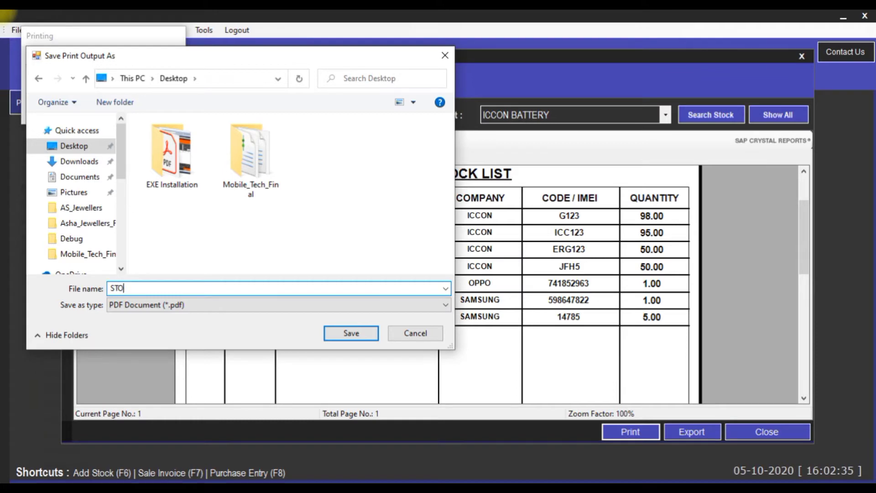
{"action": "type", "text": "CKLIST"}
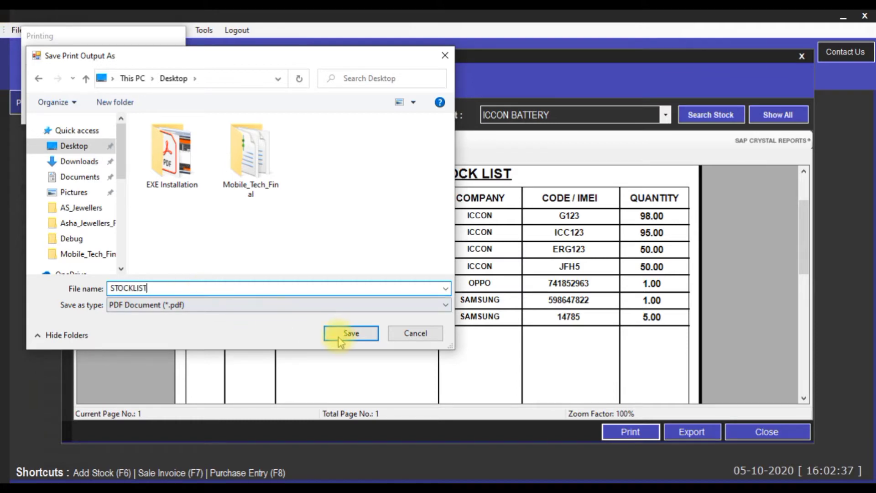
{"action": "left_click", "coordinate": [343, 333]}
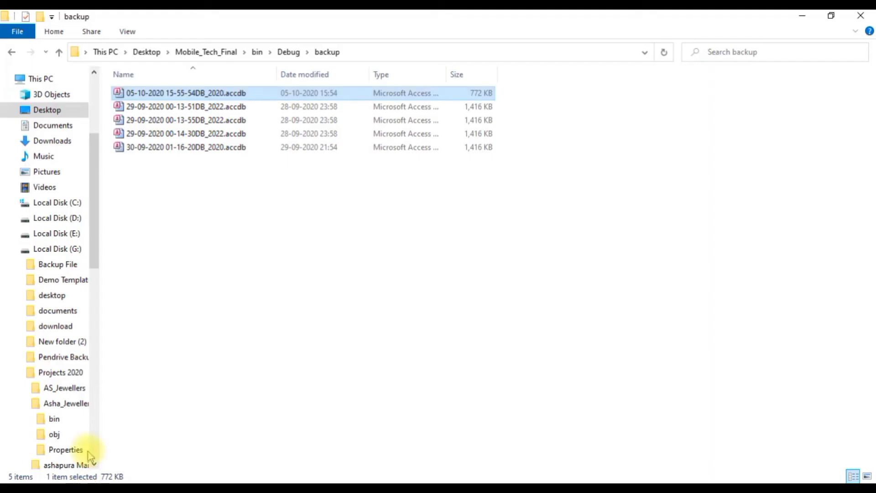
Open STOCKLIST.pdf from the Desktop, scroll through its stock table, then return to Mobile Tech
{"action": "left_click", "coordinate": [60, 110]}
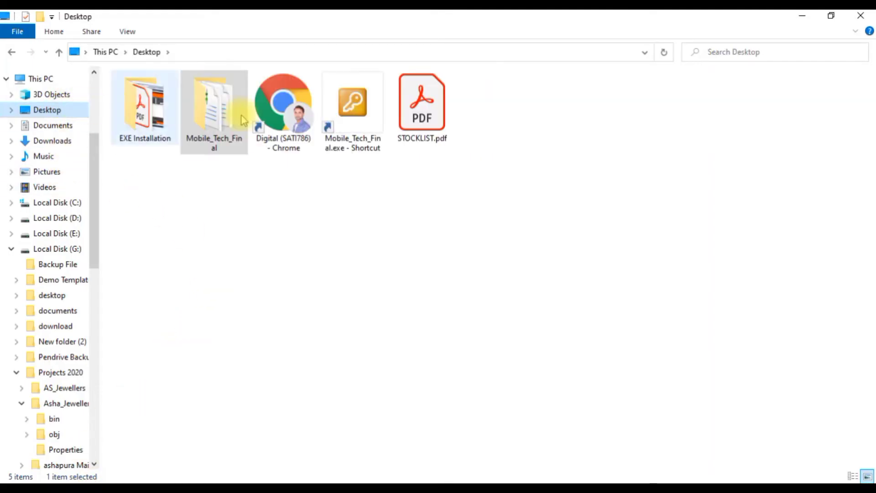
{"action": "double_click", "coordinate": [424, 104]}
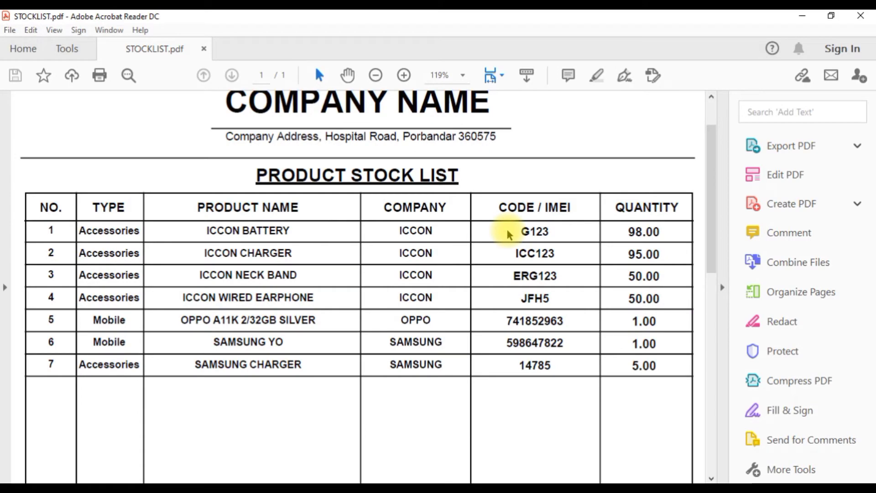
{"action": "scroll", "coordinate": [510, 233], "scroll_direction": "down", "scroll_amount": 2}
{"action": "scroll", "coordinate": [510, 230], "scroll_direction": "up", "scroll_amount": 3}
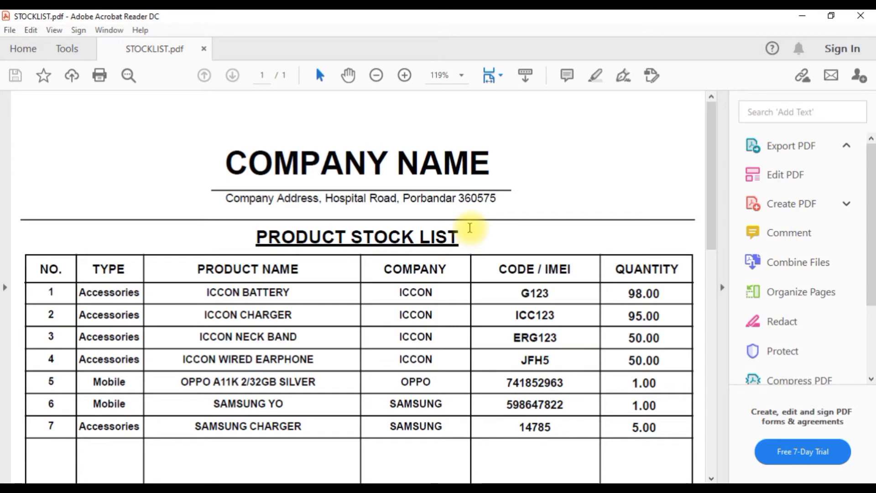
{"action": "scroll", "coordinate": [490, 245], "scroll_direction": "down", "scroll_amount": 4}
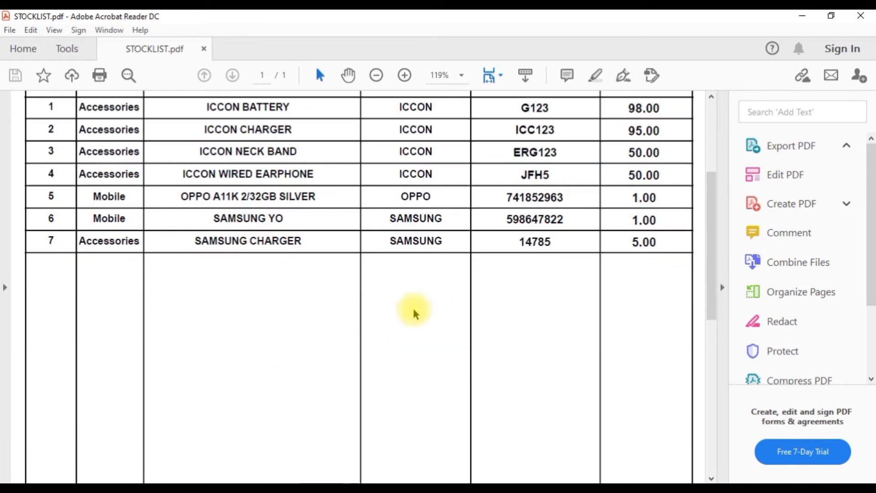
{"action": "mouse_move", "coordinate": [164, 483]}
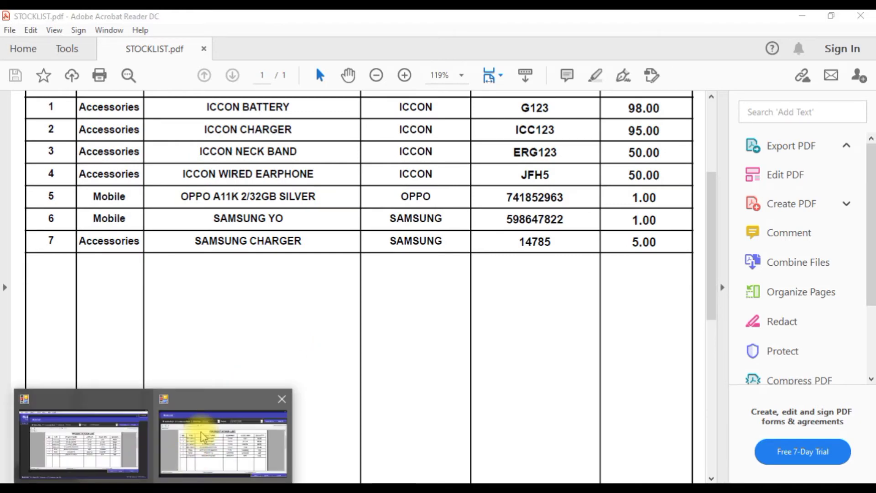
{"action": "left_click", "coordinate": [197, 436]}
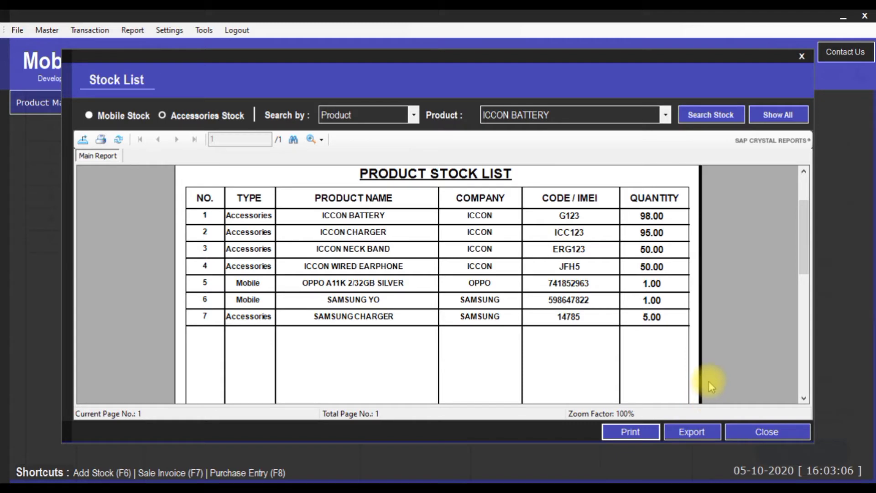
Export the stock list to the Desktop as Microsoft Excel (97-2003) file TEST1.xls
{"action": "left_click", "coordinate": [680, 434]}
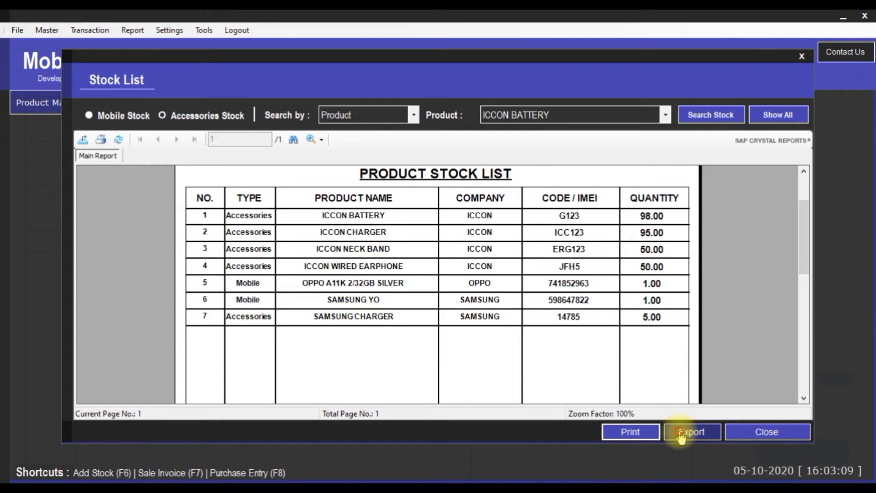
{"action": "left_click", "coordinate": [264, 308]}
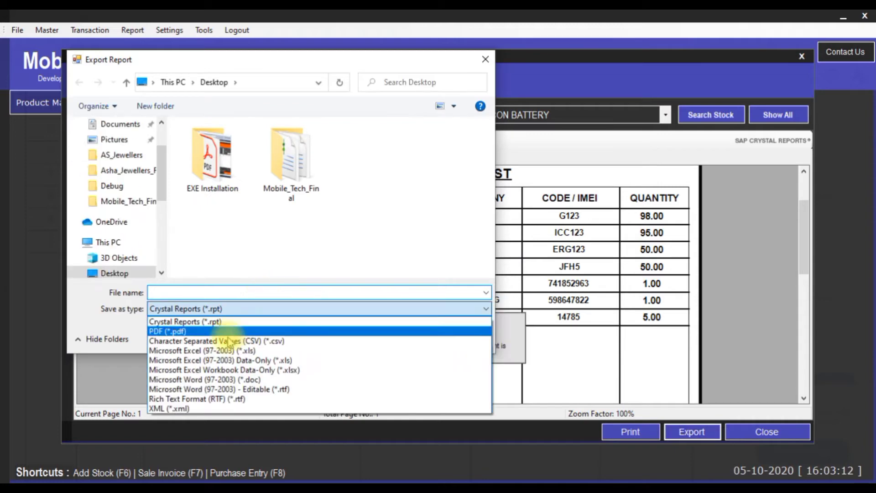
{"action": "left_click", "coordinate": [279, 351]}
{"action": "left_click", "coordinate": [268, 291]}
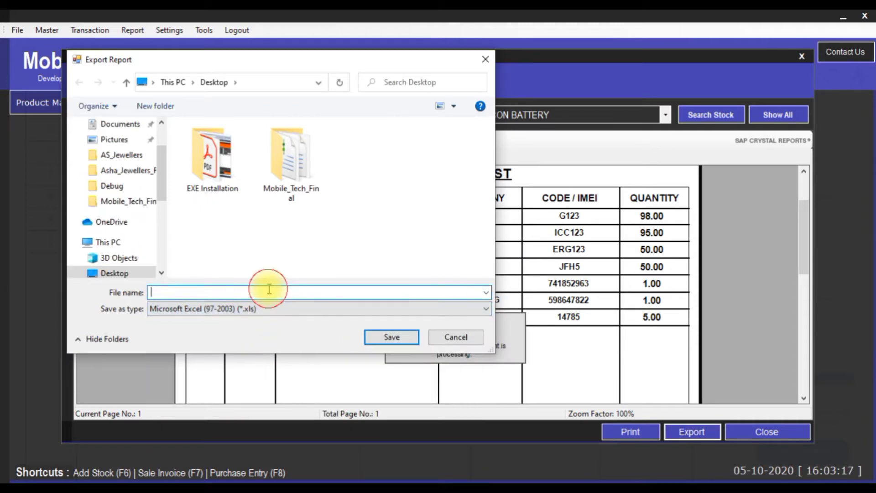
{"action": "type", "text": "TEST1"}
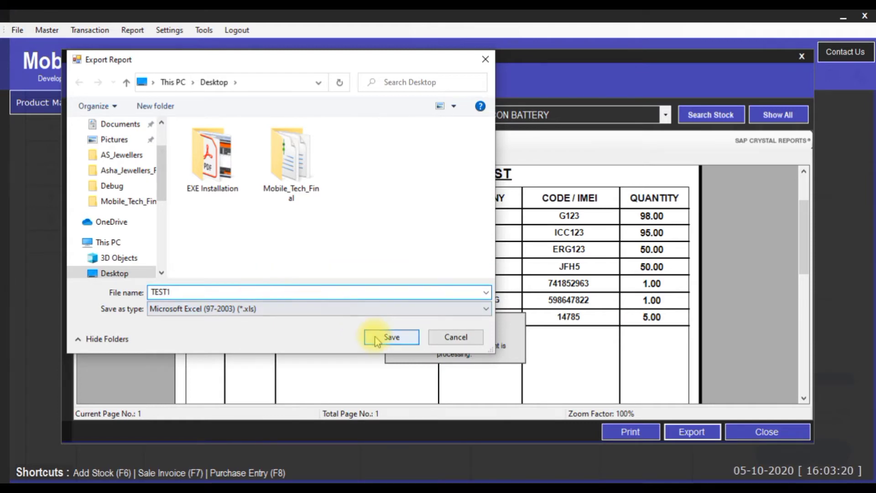
{"action": "left_click", "coordinate": [381, 337]}
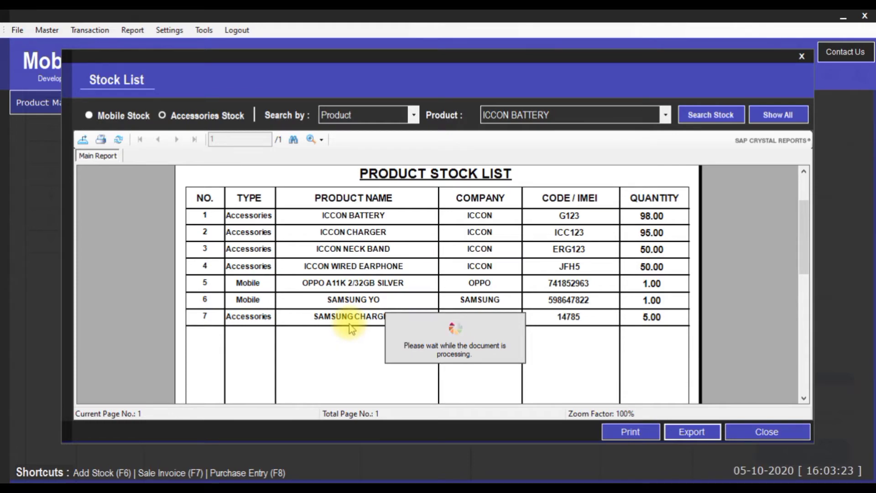
{"action": "left_click", "coordinate": [455, 296]}
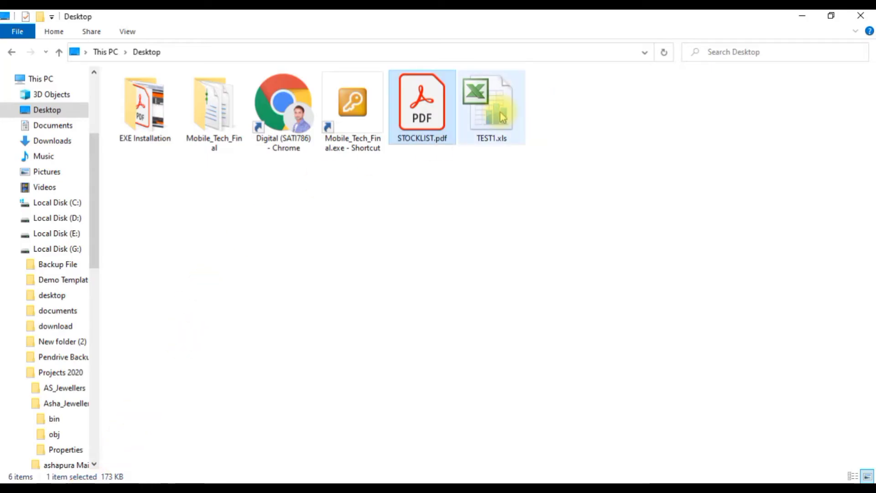
Open TEST1.xls and check the first row's COMPANY ICCON, CODE G123 and QUANTITY 98.00
{"action": "left_click", "coordinate": [502, 117]}
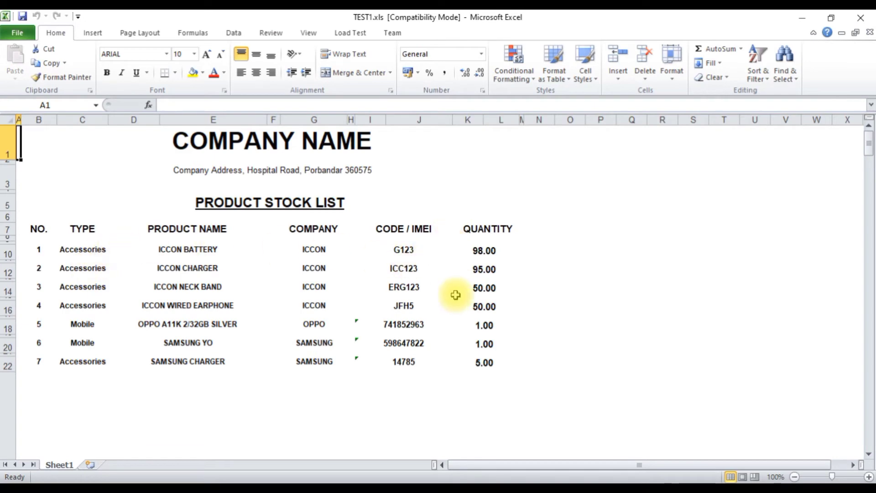
{"action": "left_click", "coordinate": [462, 250]}
{"action": "left_click", "coordinate": [401, 250]}
{"action": "left_click", "coordinate": [310, 249]}
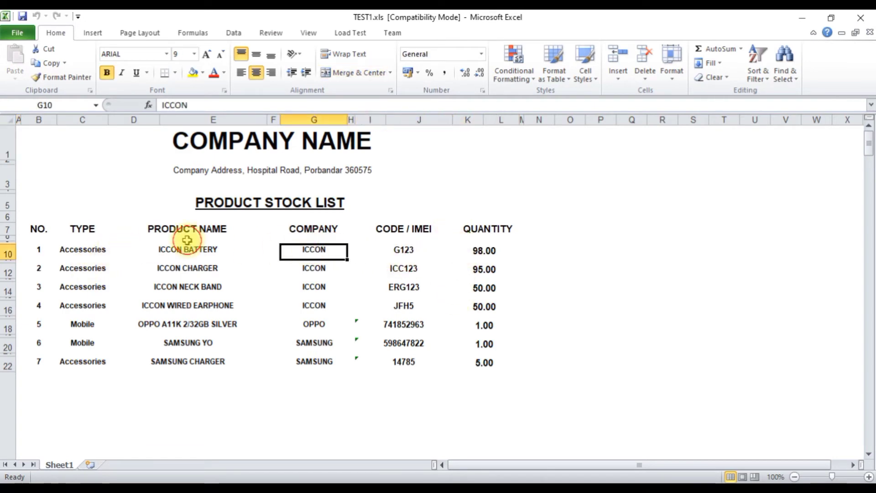
{"action": "left_click", "coordinate": [576, 373]}
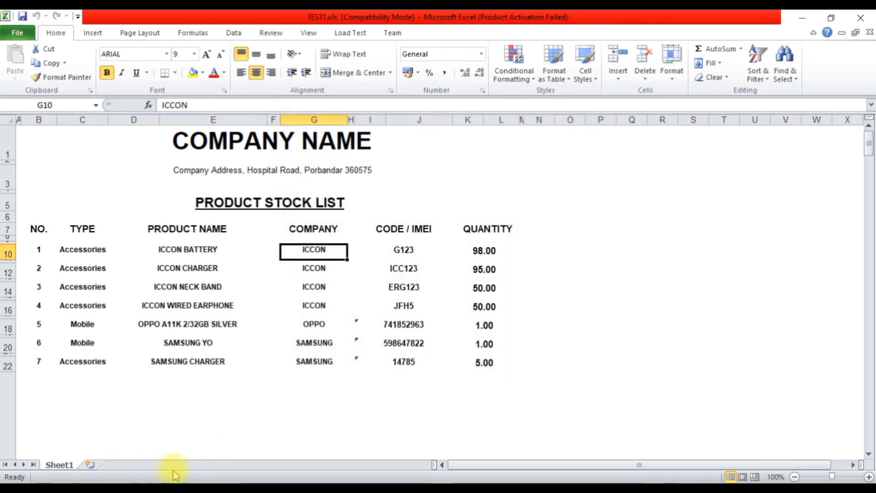
{"action": "mouse_move", "coordinate": [158, 481]}
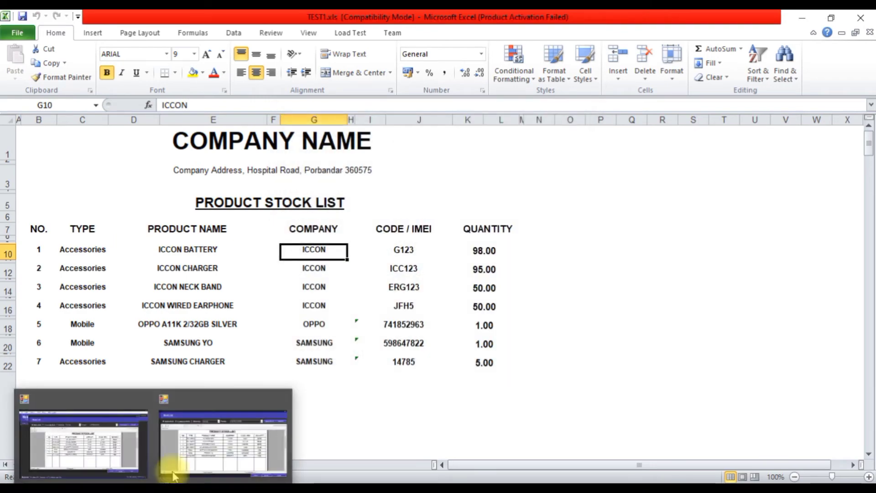
{"action": "left_click", "coordinate": [191, 434]}
{"action": "left_click", "coordinate": [689, 429]}
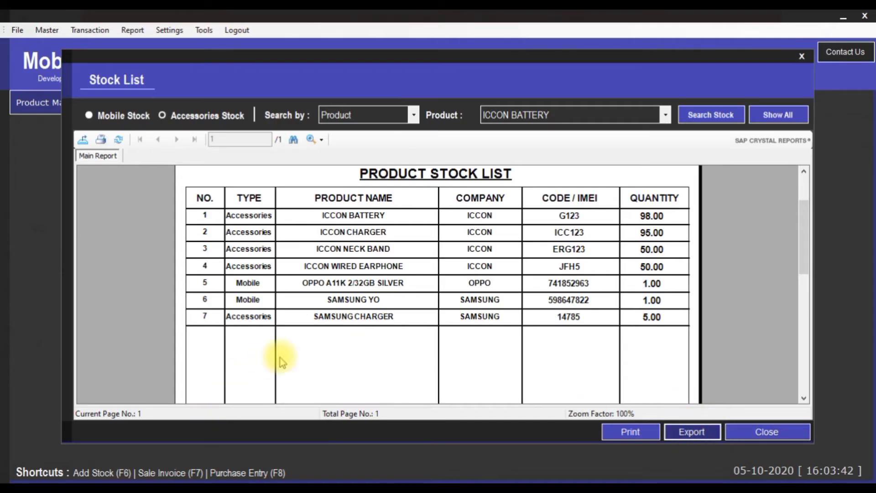
Cancel the Export Report dialog without saving, then close the Stock List report
{"action": "left_click", "coordinate": [400, 308]}
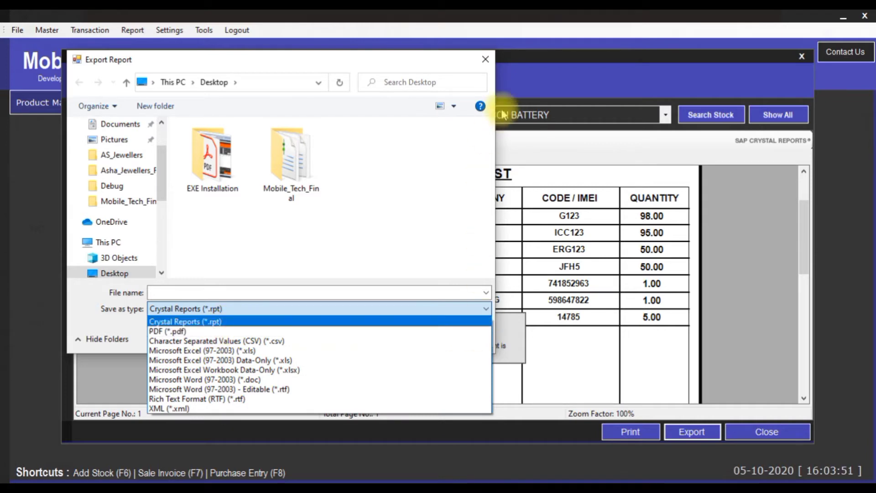
{"action": "left_click", "coordinate": [489, 65]}
{"action": "left_click", "coordinate": [489, 65]}
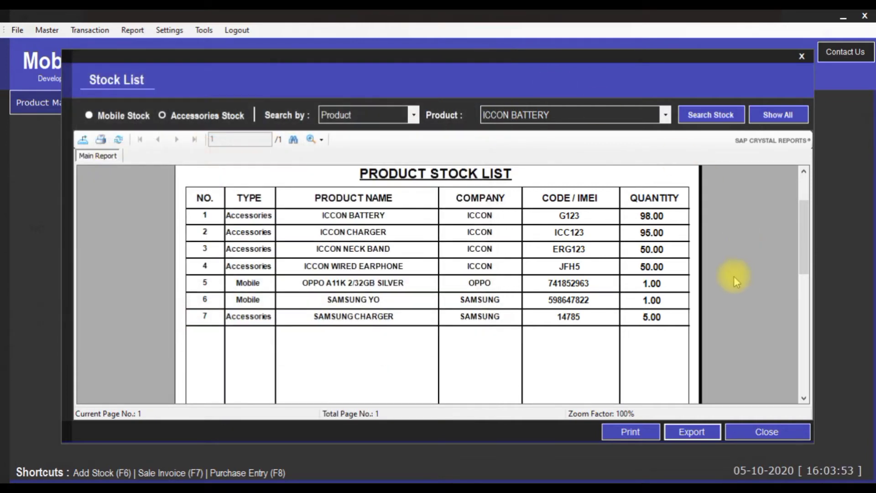
{"action": "left_click", "coordinate": [784, 435]}
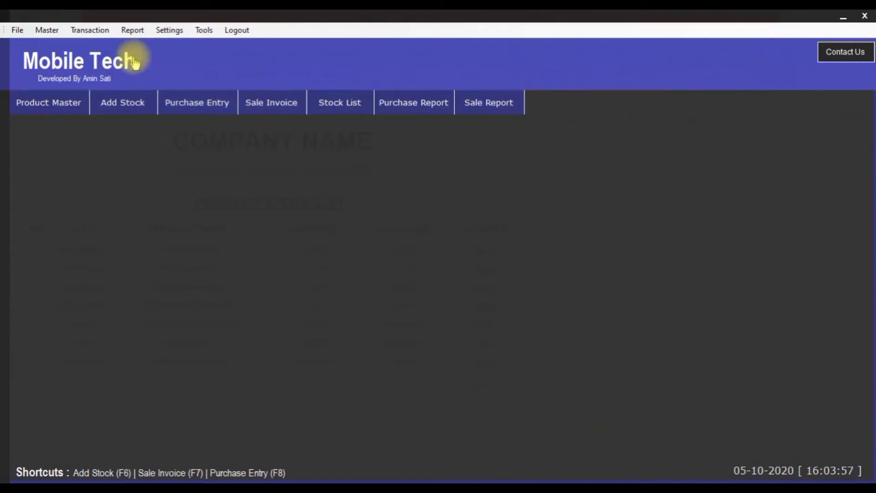
Choose Purchase Entry from the Transaction menu to get a blank purchase form
{"action": "left_click", "coordinate": [91, 32]}
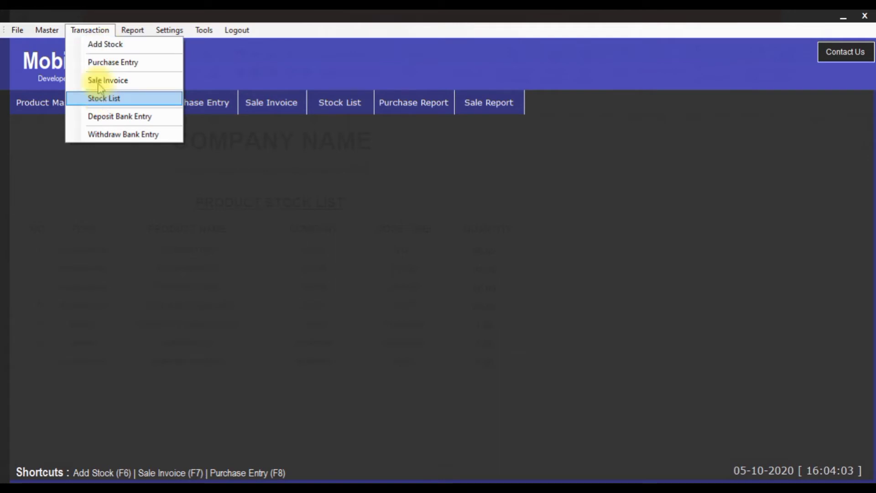
{"action": "mouse_move", "coordinate": [129, 29]}
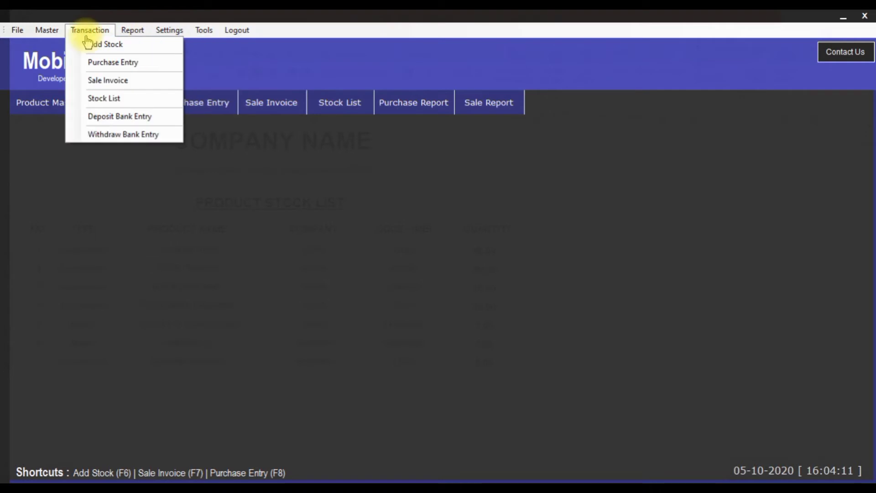
{"action": "left_click", "coordinate": [102, 63]}
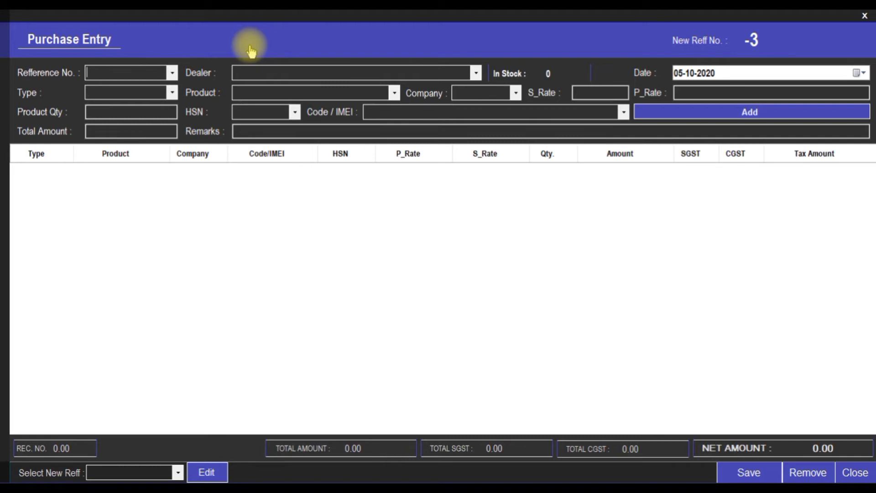
Generate purchase reference FE1-3 and choose its dealer
{"action": "type", "text": "FE1"}
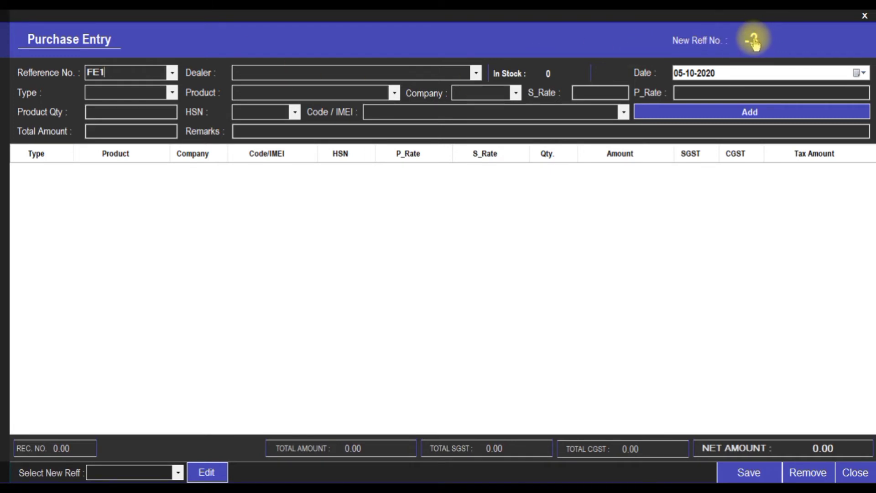
{"action": "left_click", "coordinate": [178, 473]}
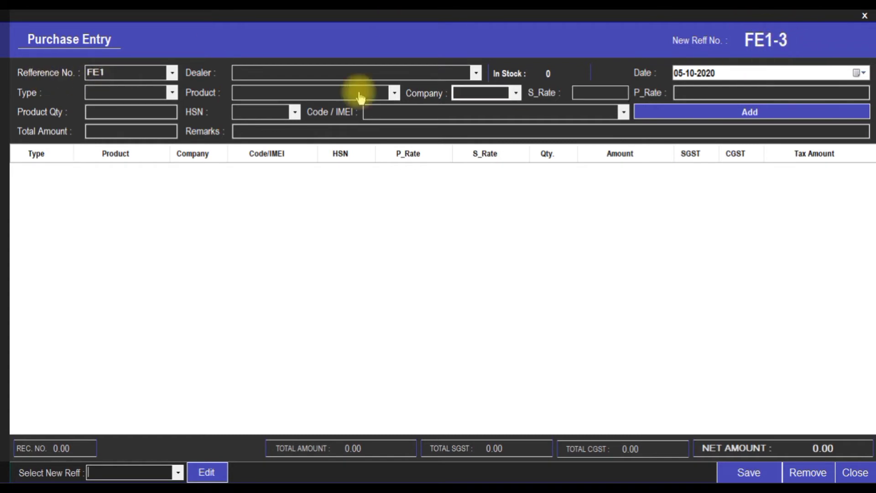
{"action": "left_click", "coordinate": [476, 73]}
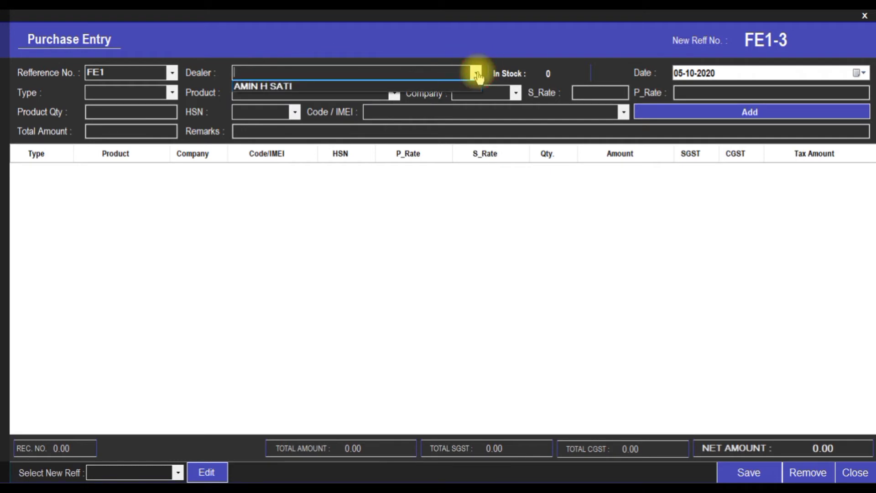
{"action": "left_click", "coordinate": [466, 87]}
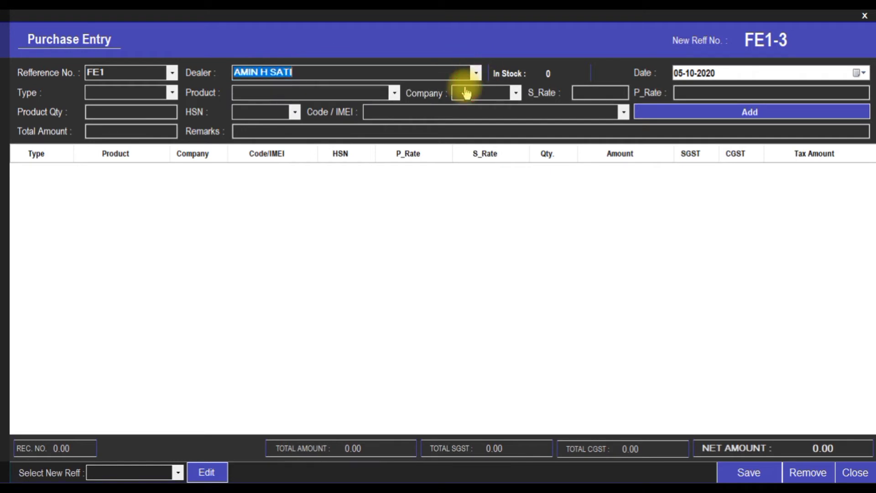
Set the line's type to Mobile, product SAMSUNG YO and company SAMSUNG
{"action": "left_click", "coordinate": [174, 94]}
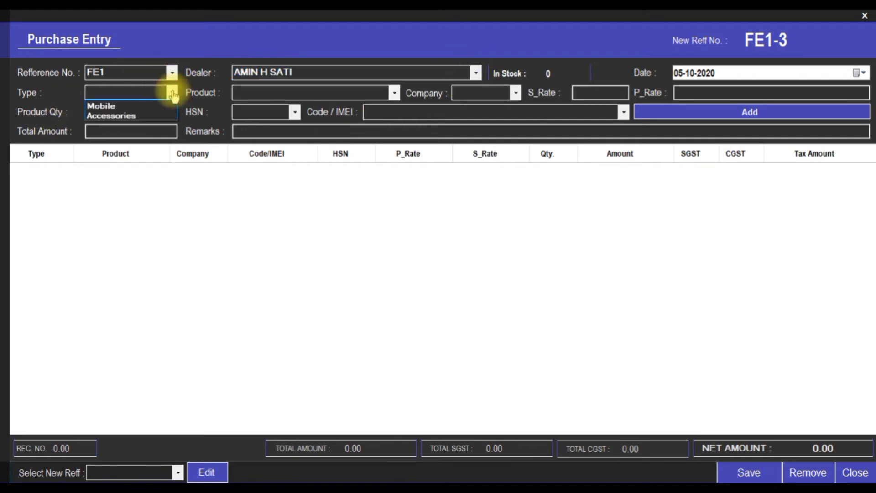
{"action": "left_click", "coordinate": [138, 107]}
{"action": "left_click", "coordinate": [394, 93]}
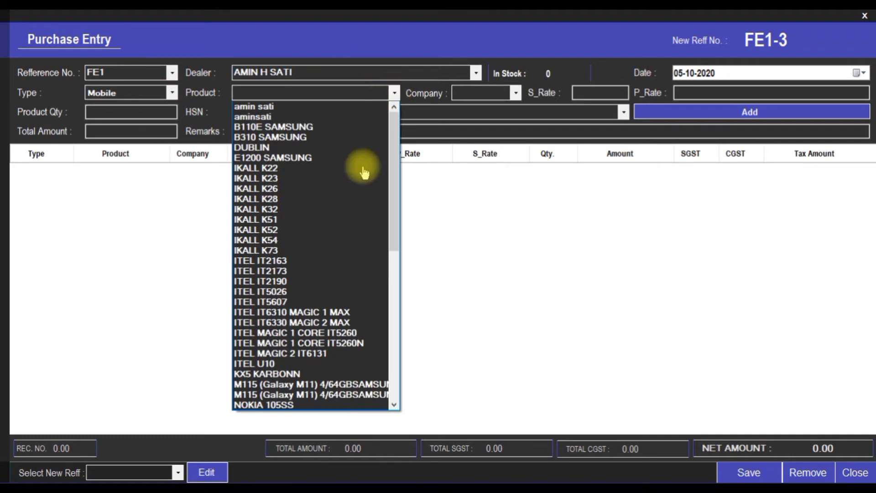
{"action": "scroll", "coordinate": [319, 329], "scroll_direction": "down", "scroll_amount": 10}
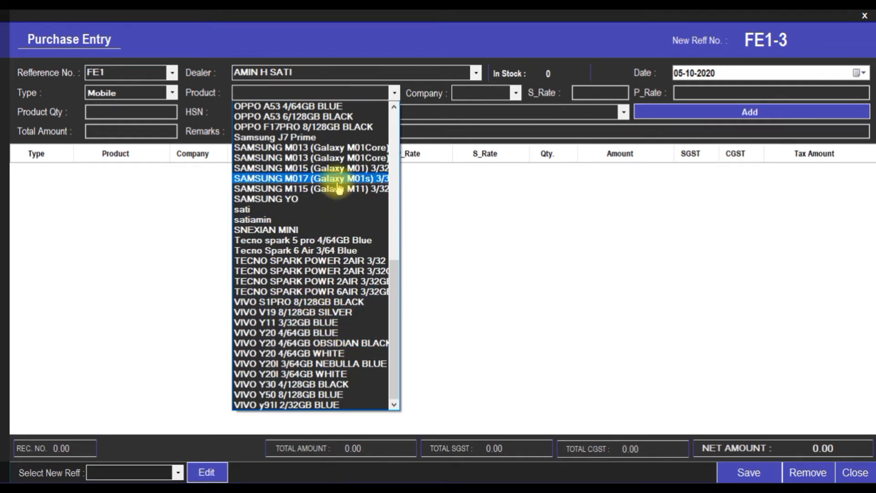
{"action": "left_click", "coordinate": [269, 273]}
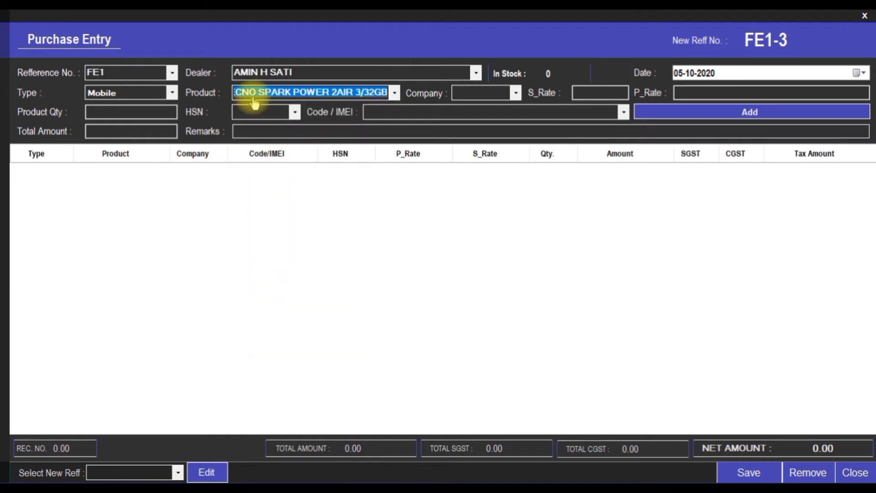
{"action": "left_click", "coordinate": [395, 93]}
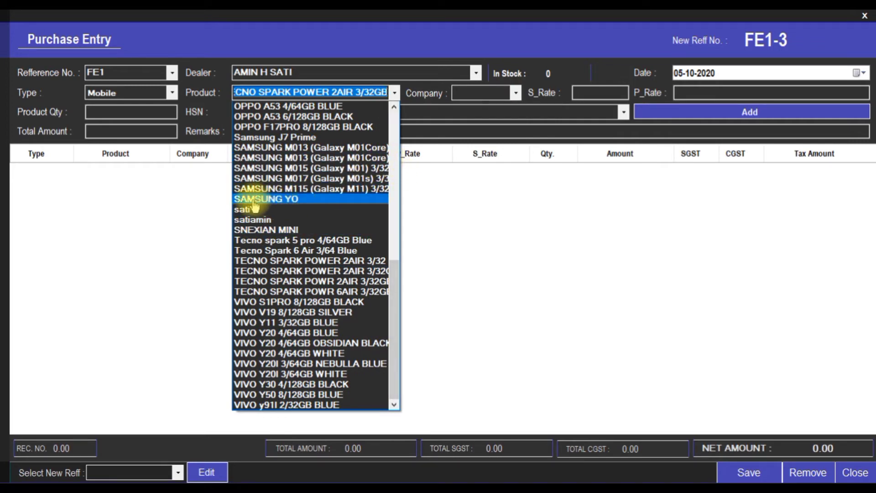
{"action": "left_click", "coordinate": [296, 199]}
{"action": "left_click", "coordinate": [516, 93]}
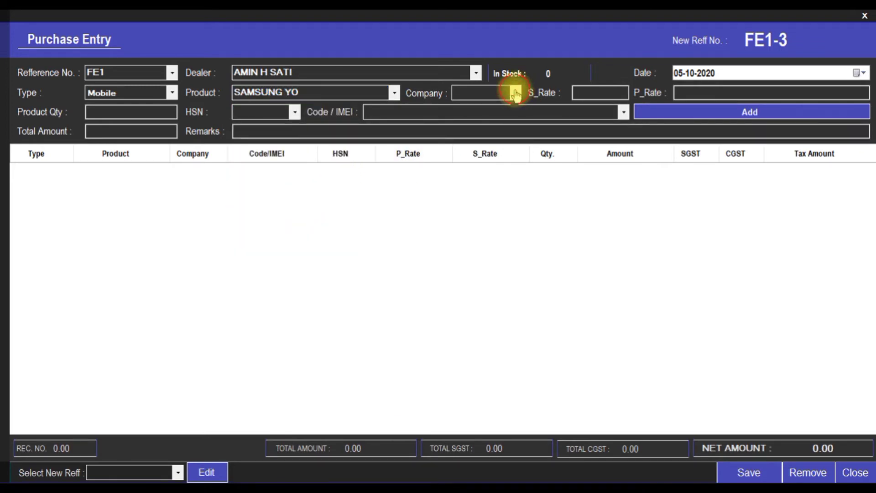
{"action": "left_click", "coordinate": [495, 109]}
Enter selling rate 5000 and total amount 3000 for the SAMSUNG YO line
{"action": "left_click", "coordinate": [590, 92]}
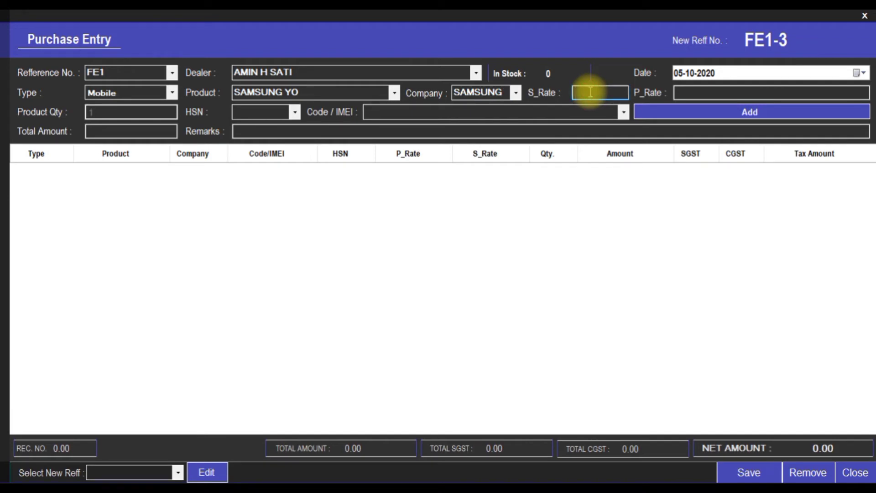
{"action": "type", "text": "5000"}
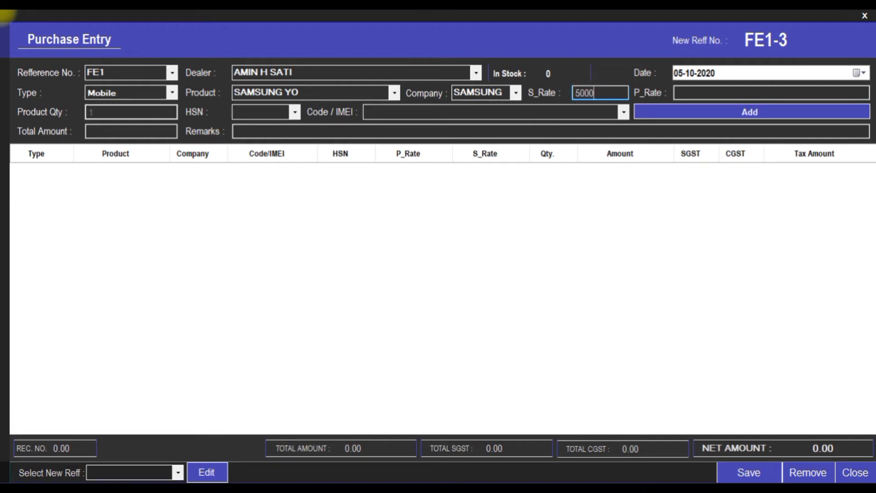
{"action": "left_click", "coordinate": [125, 134]}
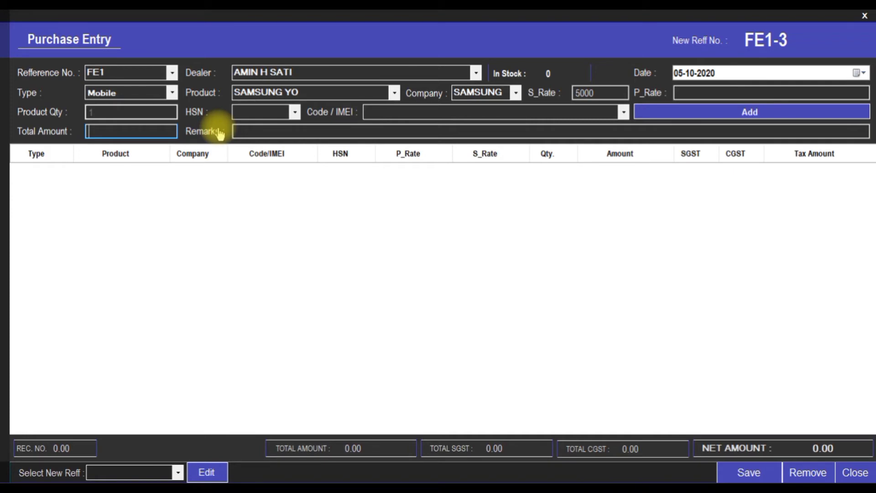
{"action": "type", "text": "1"}
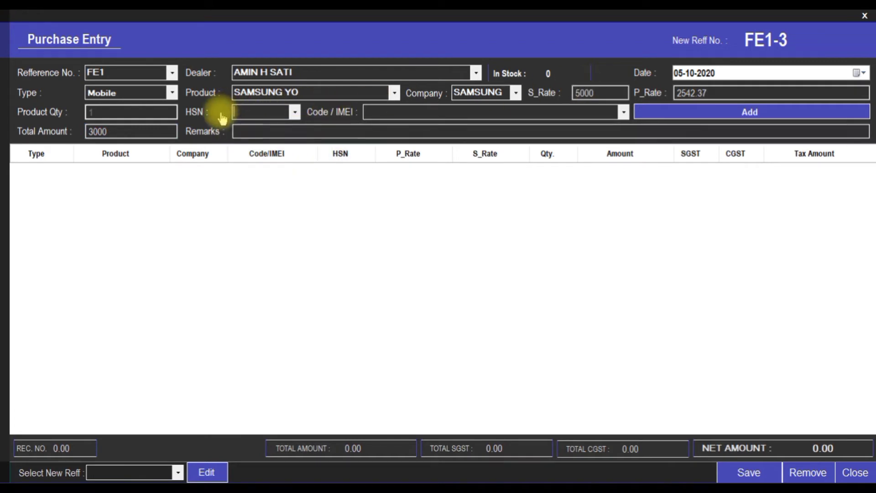
Set HSN code 8502, enter the phone's IMEI code, and add the line
{"action": "left_click", "coordinate": [295, 112]}
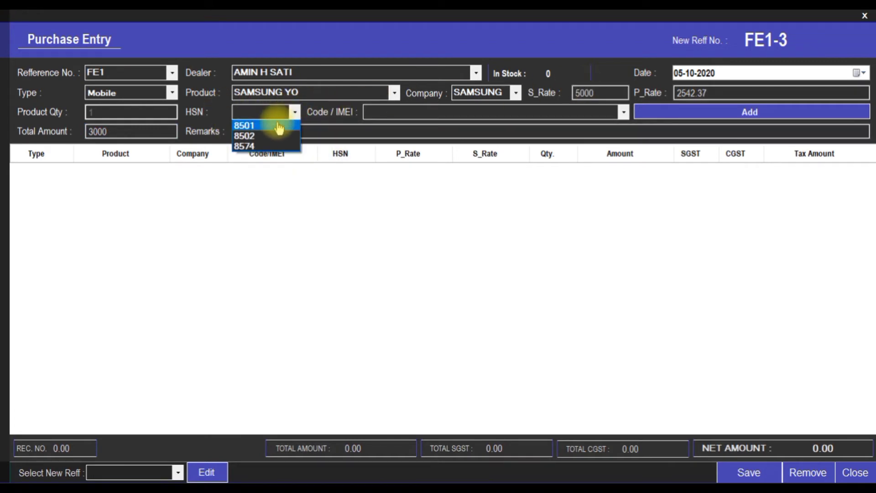
{"action": "left_click", "coordinate": [280, 126]}
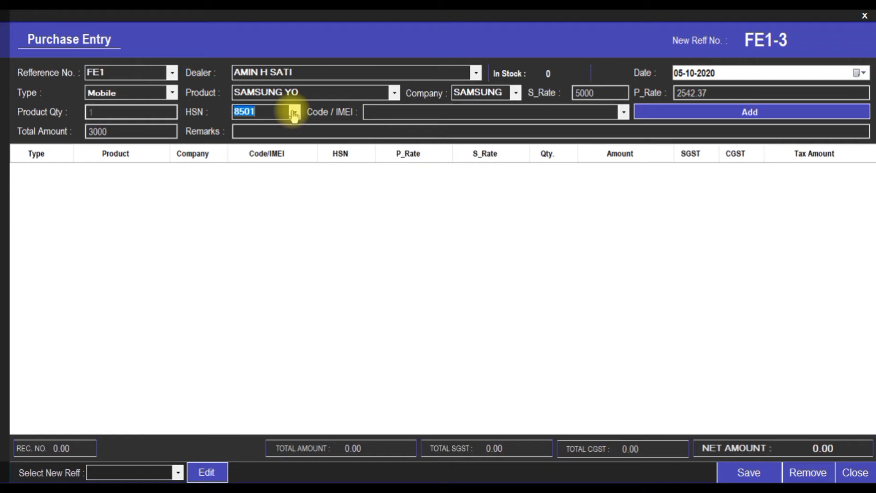
{"action": "left_click", "coordinate": [295, 113]}
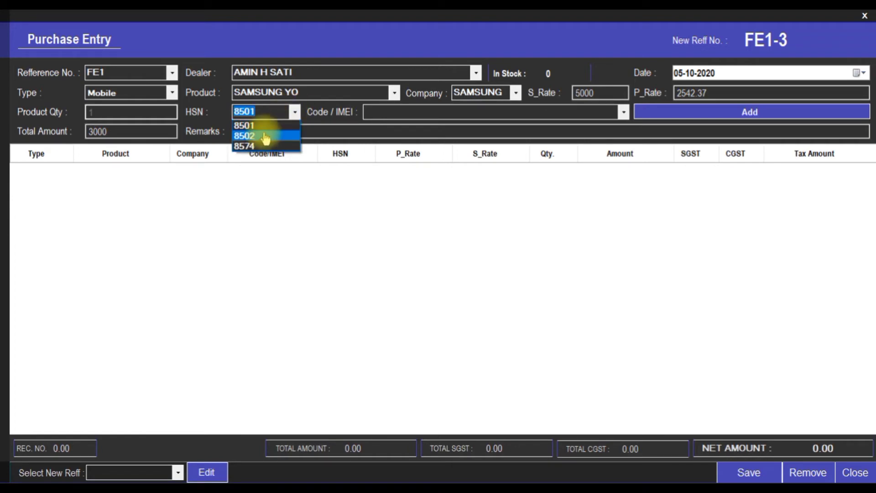
{"action": "left_click", "coordinate": [274, 136]}
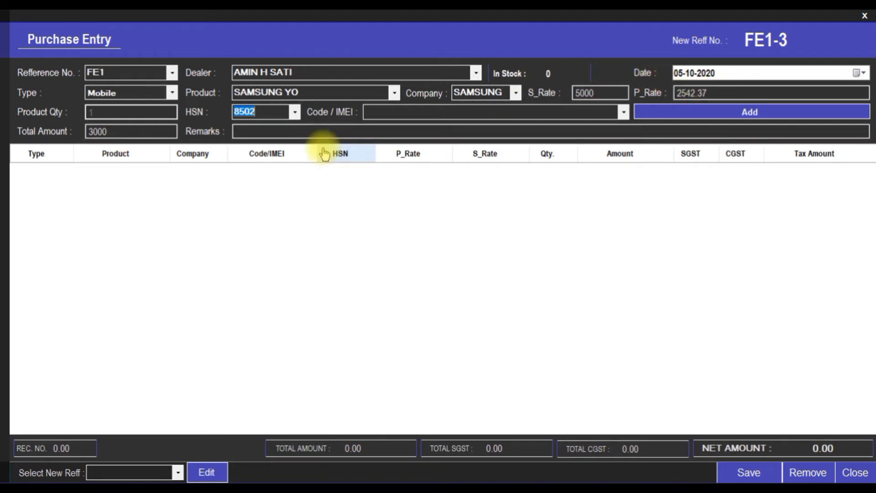
{"action": "left_click", "coordinate": [328, 130]}
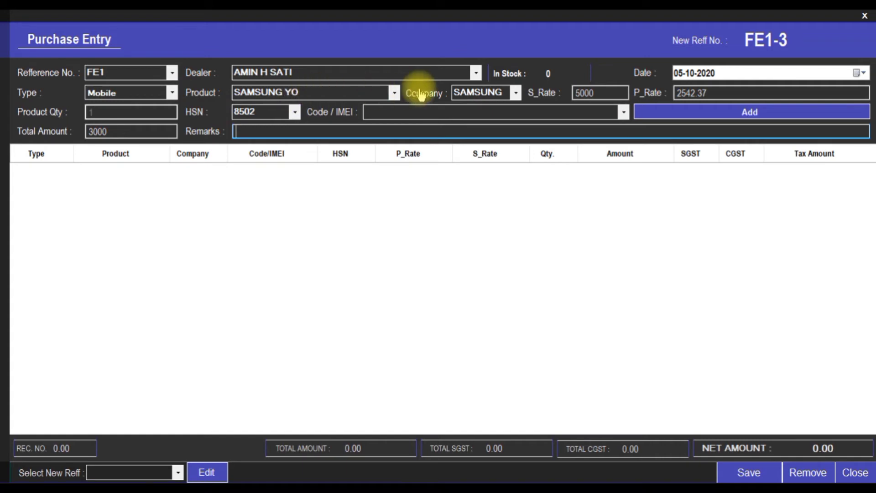
{"action": "left_click", "coordinate": [405, 117]}
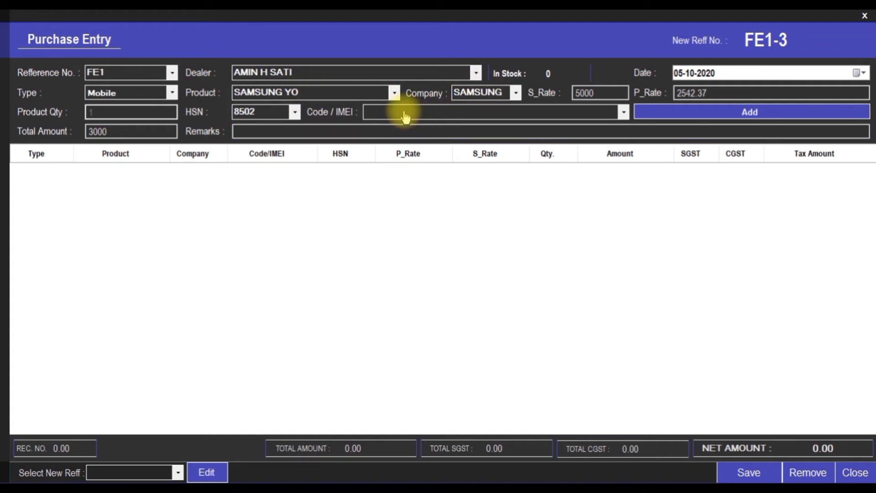
{"action": "type", "text": "56565677878"}
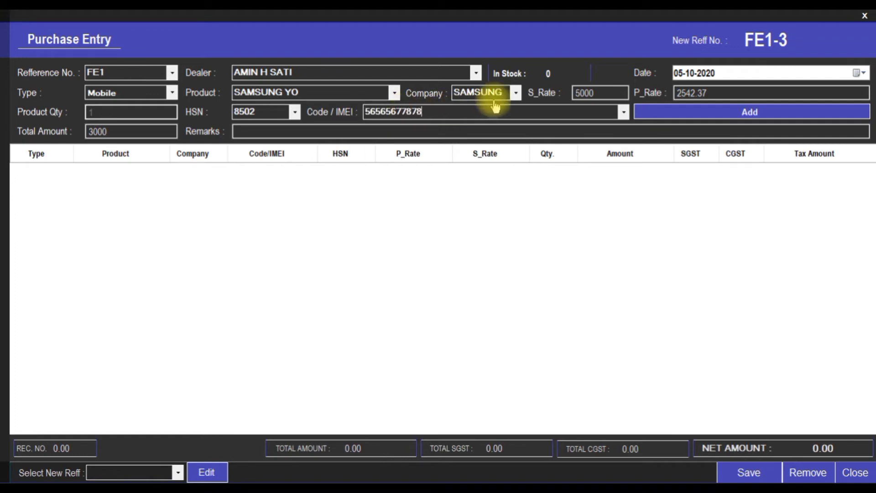
{"action": "left_click", "coordinate": [716, 117]}
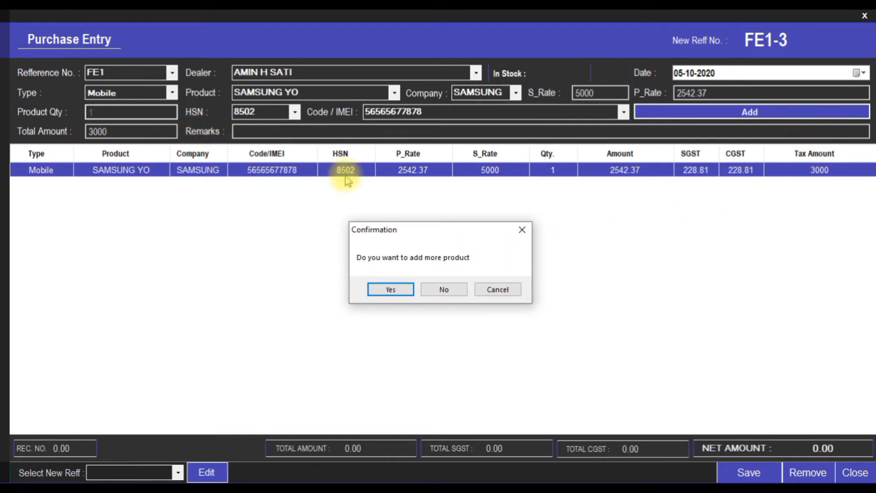
Start a second line with type Accessories, product SAMSUNG CHARGER and company SAMSUNG
{"action": "left_click", "coordinate": [391, 289]}
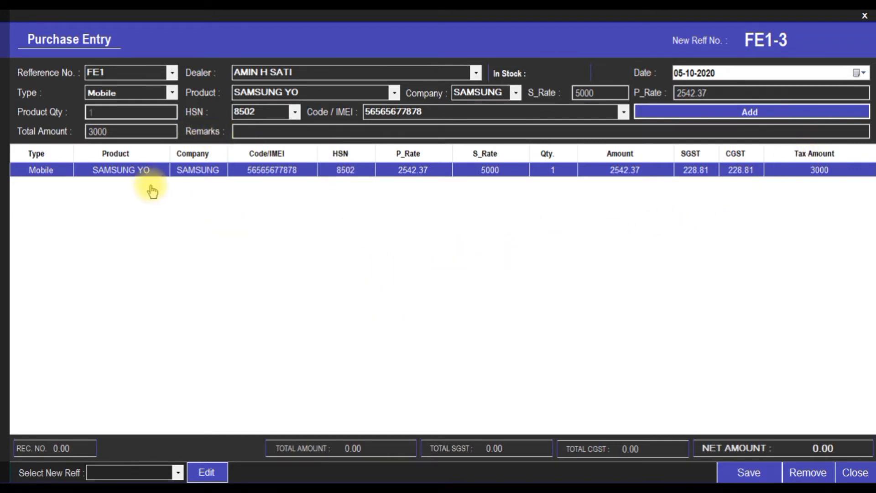
{"action": "left_click", "coordinate": [171, 94]}
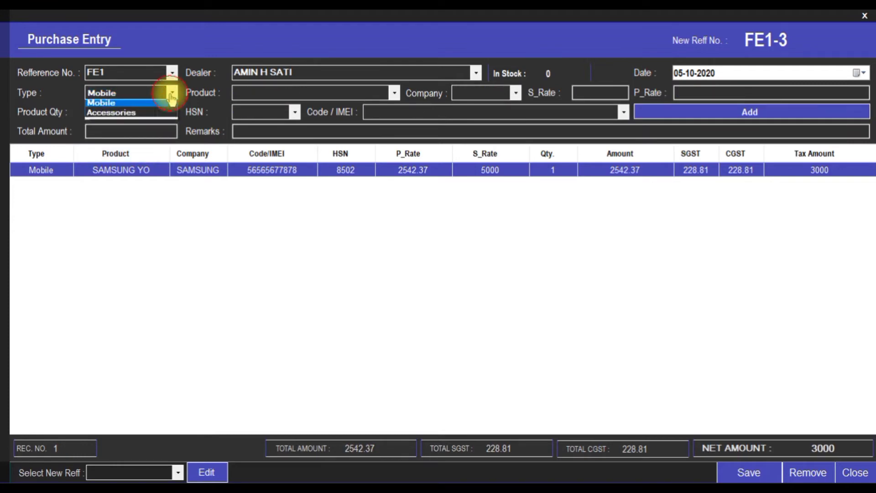
{"action": "left_click", "coordinate": [146, 115]}
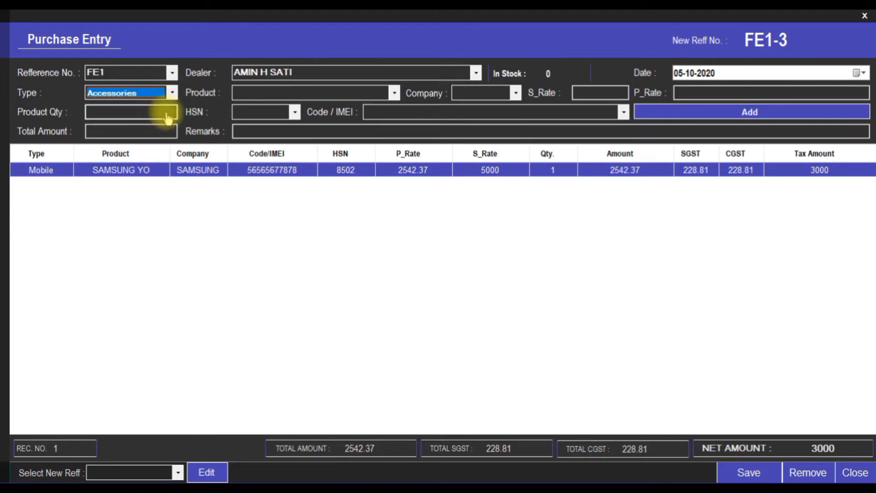
{"action": "left_click", "coordinate": [394, 95]}
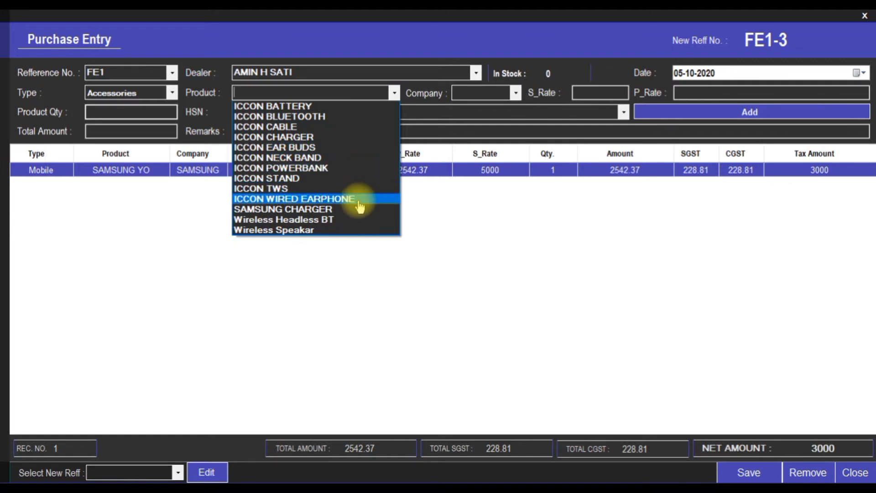
{"action": "left_click", "coordinate": [271, 210]}
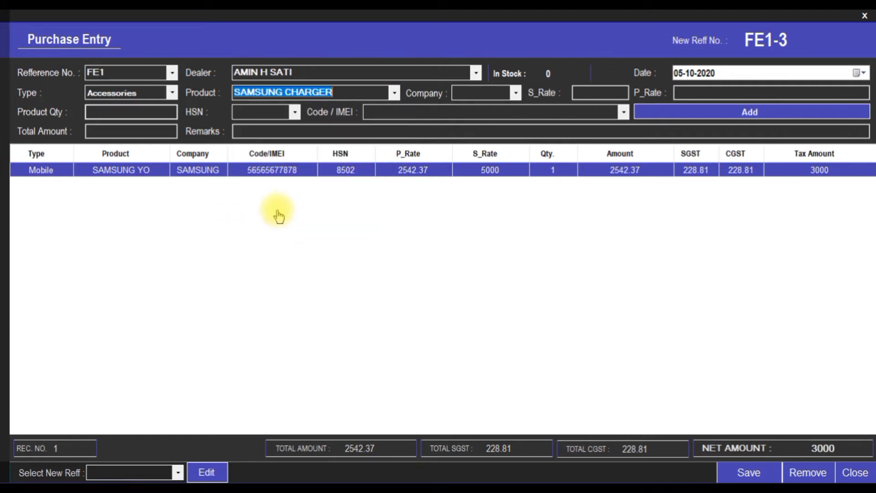
{"action": "left_click", "coordinate": [515, 95]}
{"action": "left_click", "coordinate": [505, 108]}
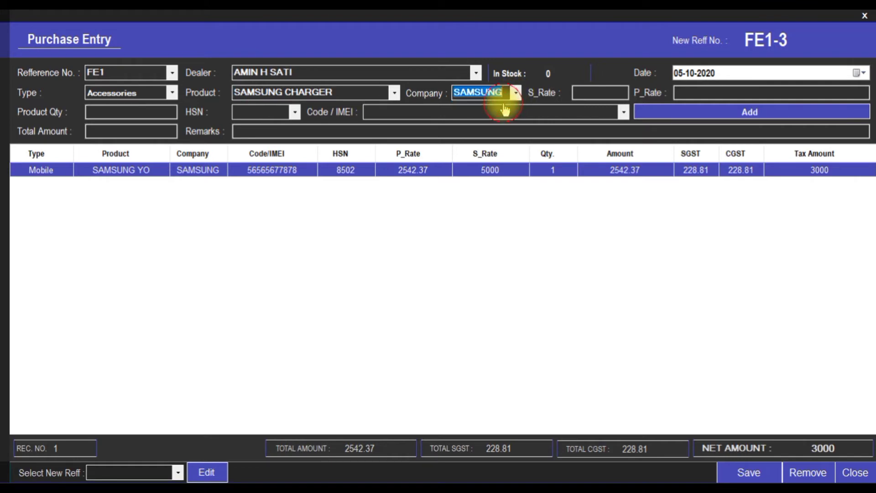
Enter 45 chargers with total amount 3500, giving purchase rate 65.91
{"action": "left_click", "coordinate": [595, 93]}
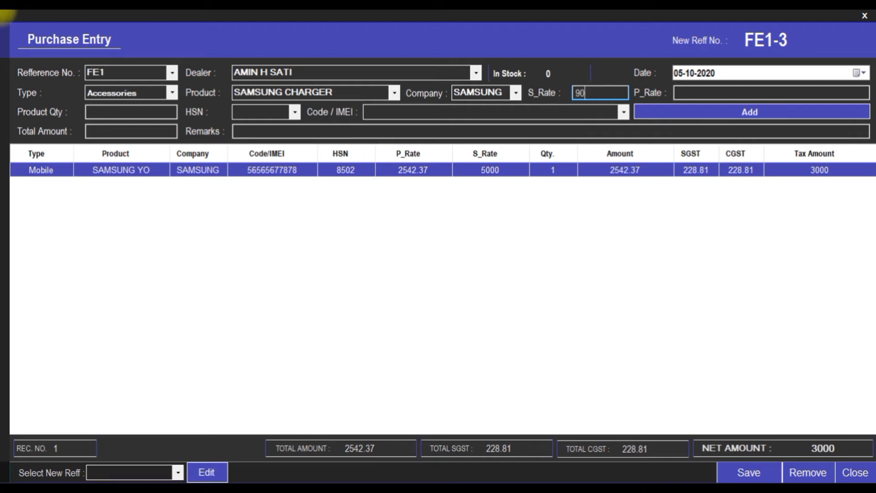
{"action": "key", "text": "Tab"}
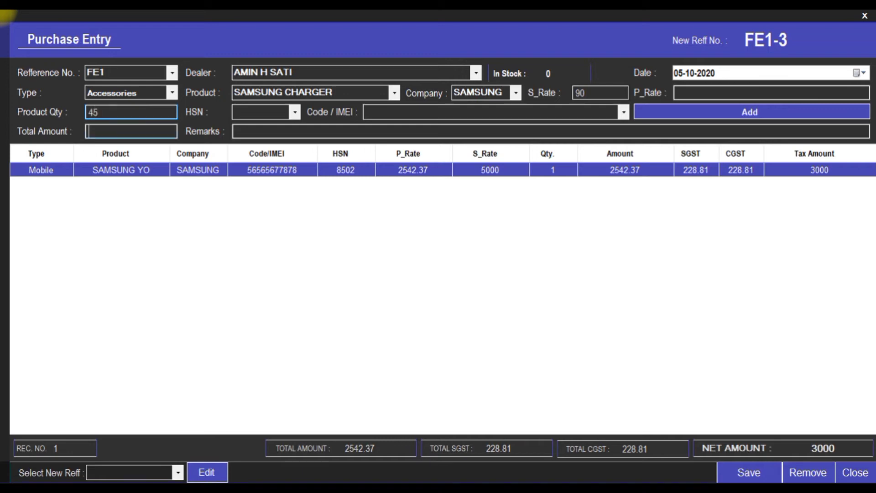
{"action": "left_click", "coordinate": [136, 127]}
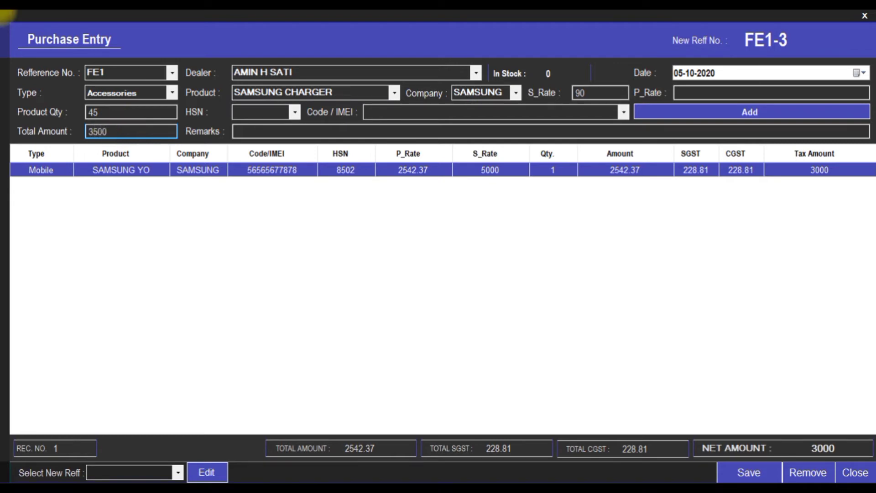
{"action": "left_click", "coordinate": [685, 94]}
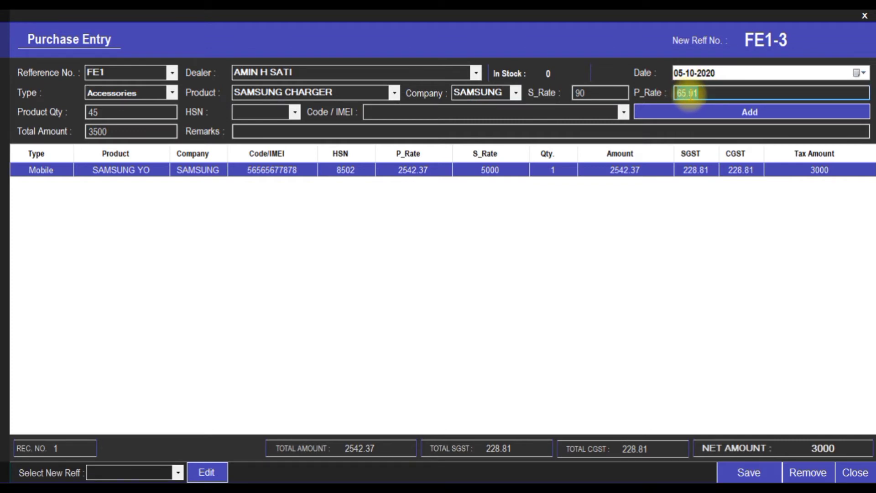
Pick HSN 8501 and code 14785 for the charger, then add the line
{"action": "left_click", "coordinate": [291, 114]}
{"action": "left_click", "coordinate": [294, 112]}
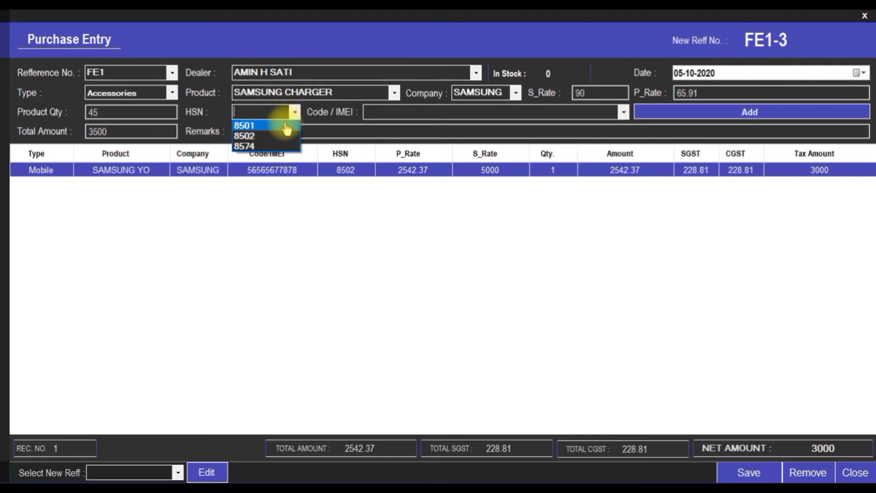
{"action": "left_click", "coordinate": [284, 121]}
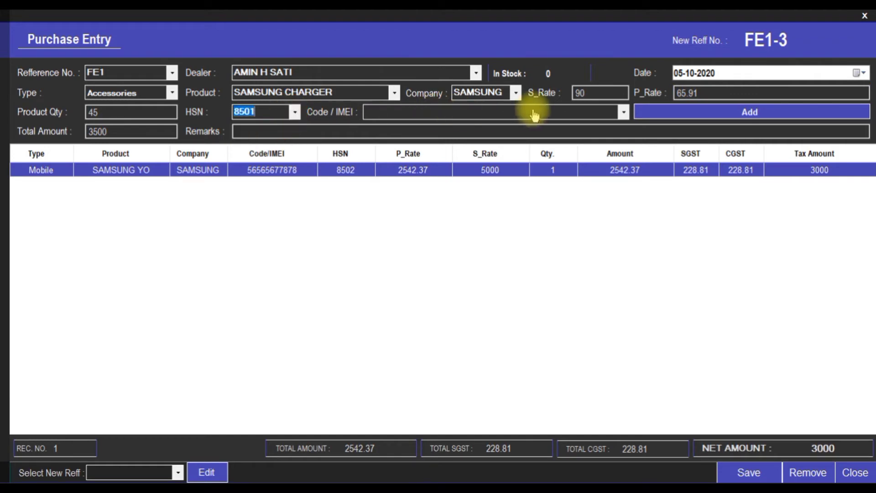
{"action": "left_click", "coordinate": [623, 113]}
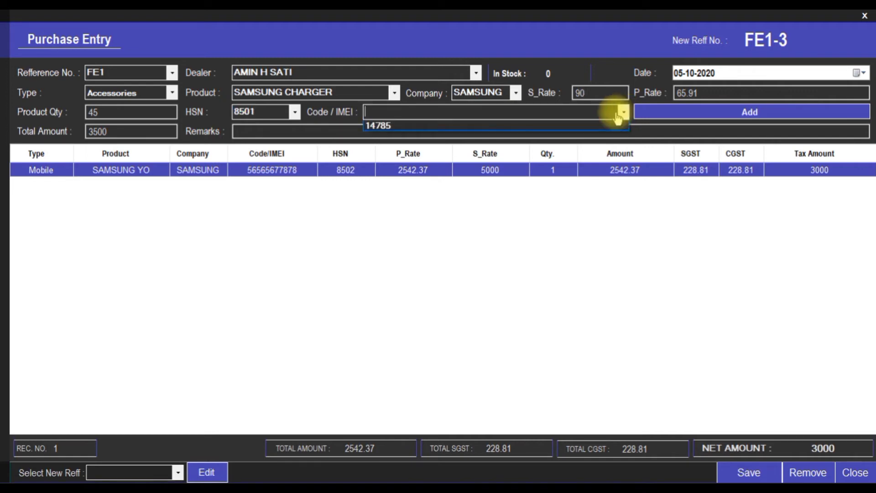
{"action": "left_click", "coordinate": [406, 127]}
{"action": "left_click", "coordinate": [726, 114]}
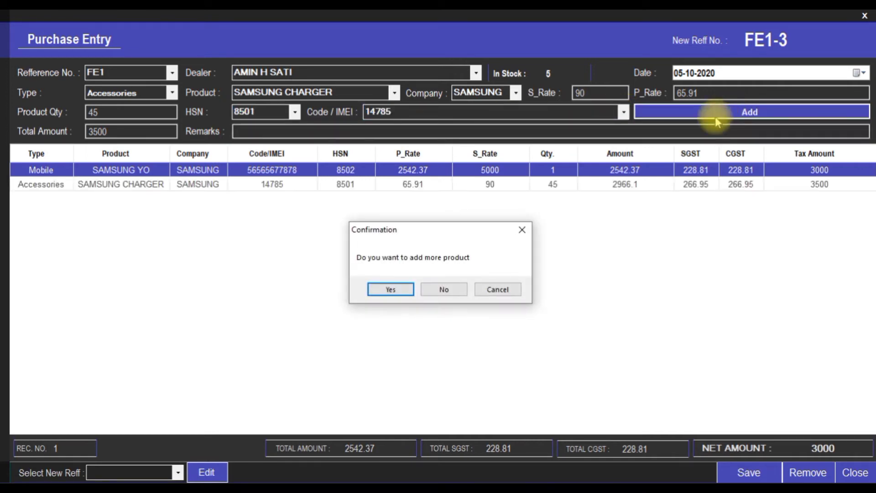
Decline further products, check the 6500 net amount, and save purchase FE1-3
{"action": "left_click", "coordinate": [439, 291]}
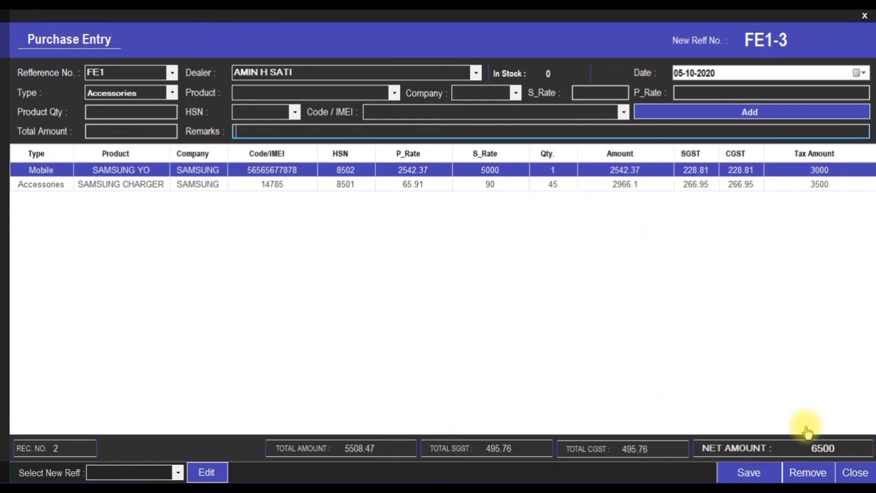
{"action": "left_click_drag", "start_coordinate": [856, 444], "coordinate": [788, 446]}
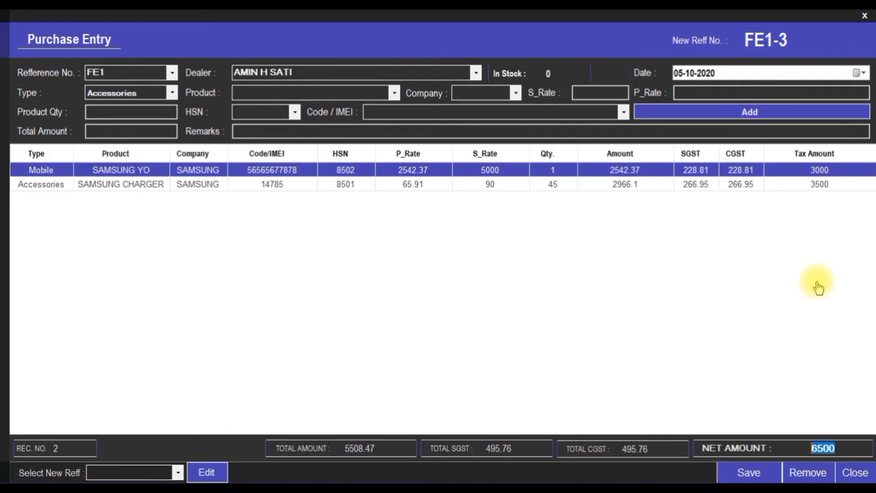
{"action": "left_click", "coordinate": [747, 474]}
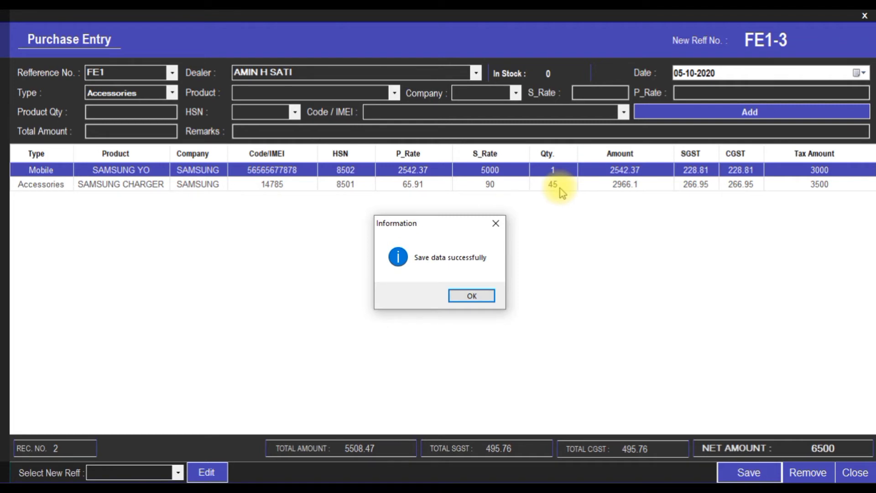
{"action": "left_click", "coordinate": [472, 296]}
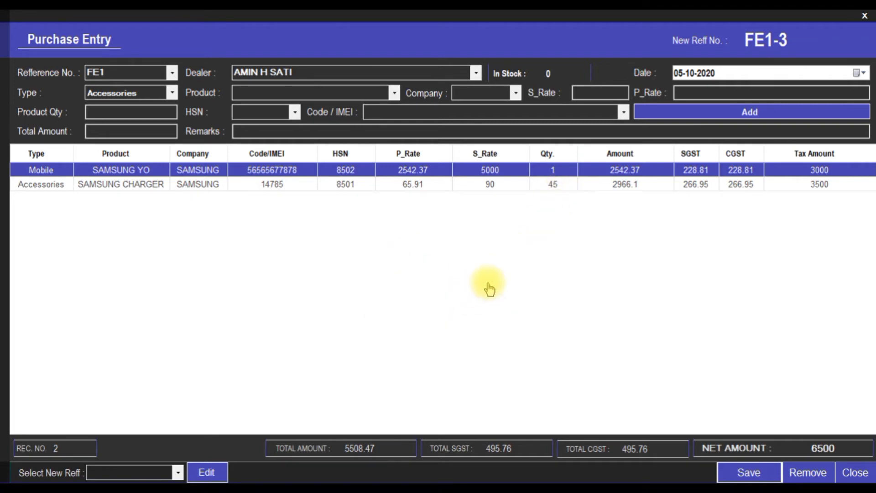
Close the purchase entry form and display every item in the stock list
{"action": "left_click", "coordinate": [856, 473]}
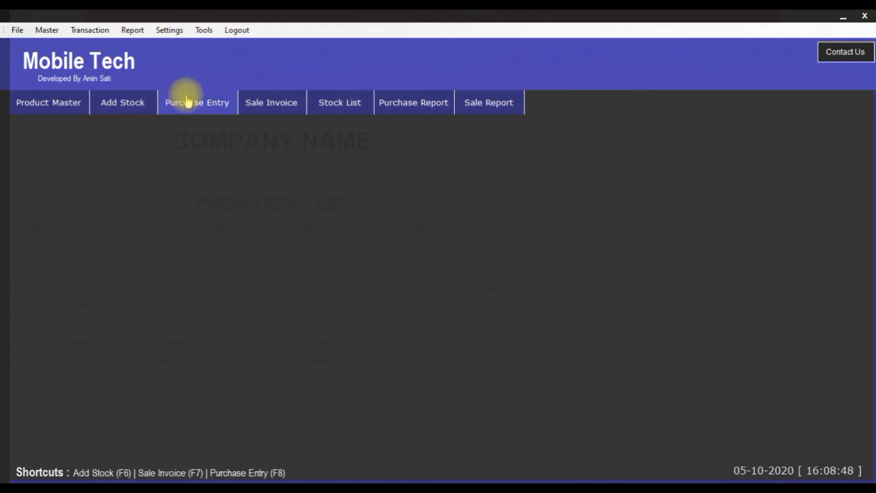
{"action": "left_click", "coordinate": [342, 102]}
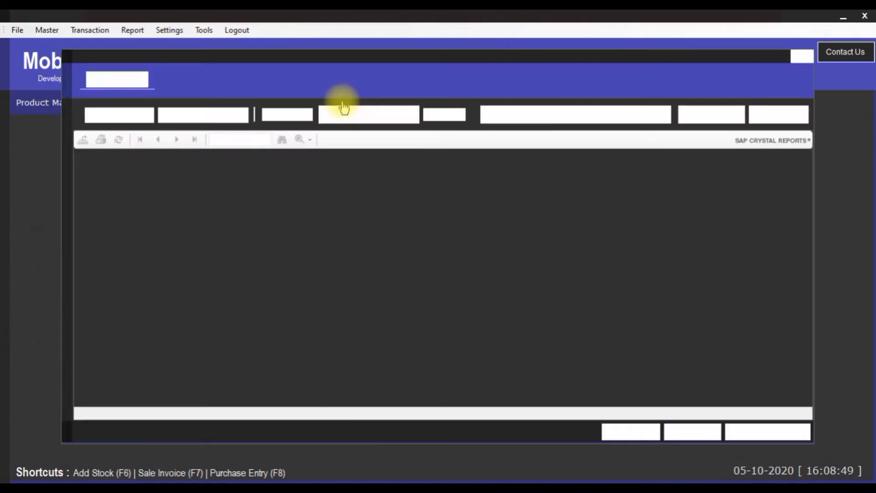
{"action": "left_click", "coordinate": [780, 115]}
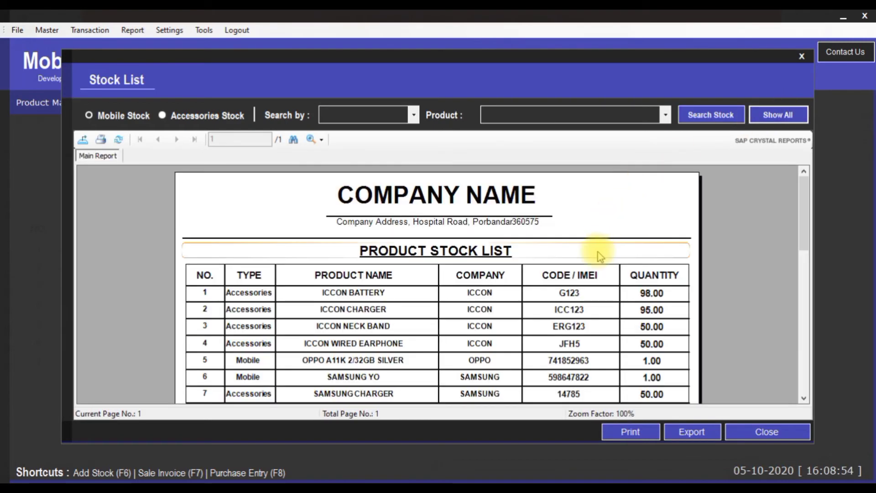
{"action": "scroll", "coordinate": [589, 283], "scroll_direction": "down", "scroll_amount": 2}
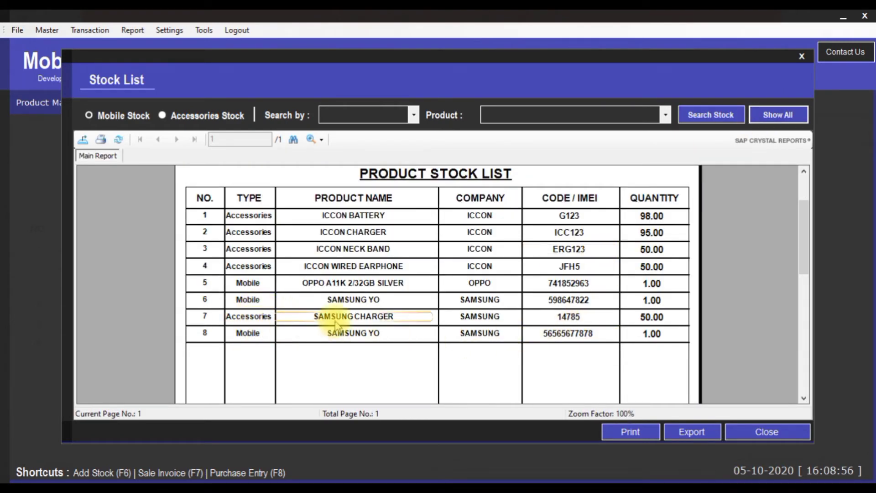
Verify SAMSUNG CHARGER stock at 50.00 and the new SAMSUNG YO phone row, then close the list
{"action": "left_click", "coordinate": [348, 319]}
{"action": "left_click", "coordinate": [650, 319]}
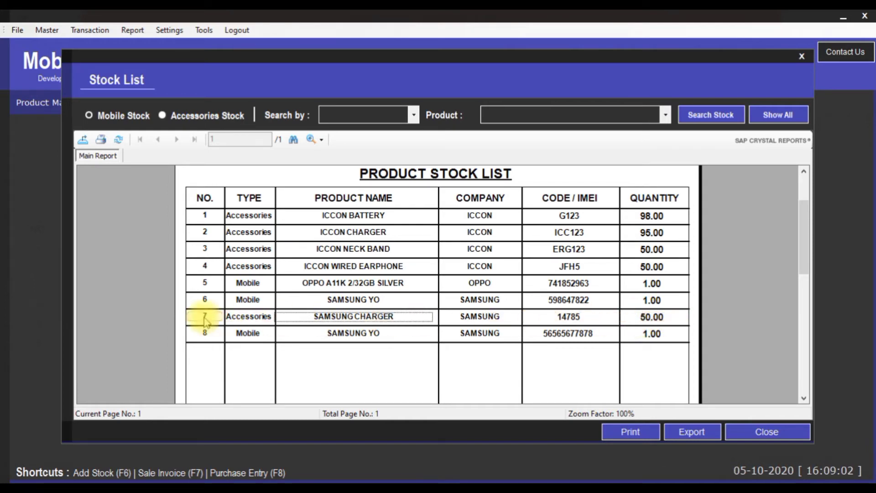
{"action": "left_click", "coordinate": [251, 338]}
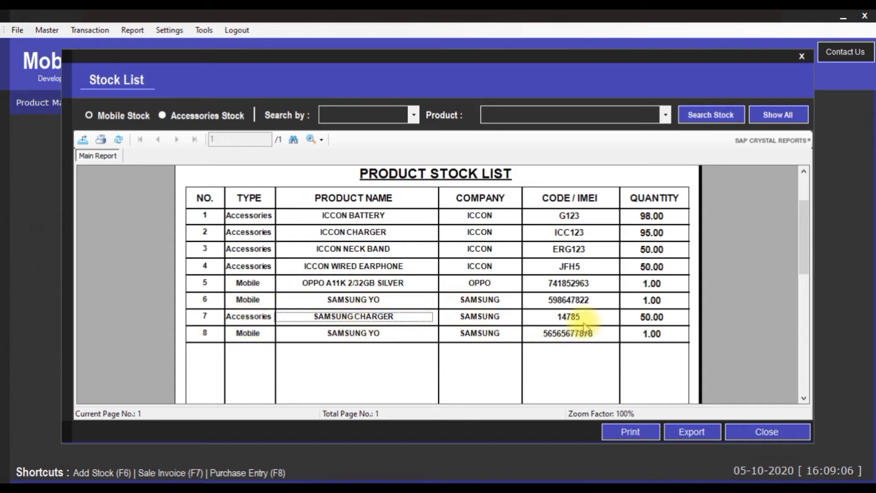
{"action": "left_click", "coordinate": [586, 338]}
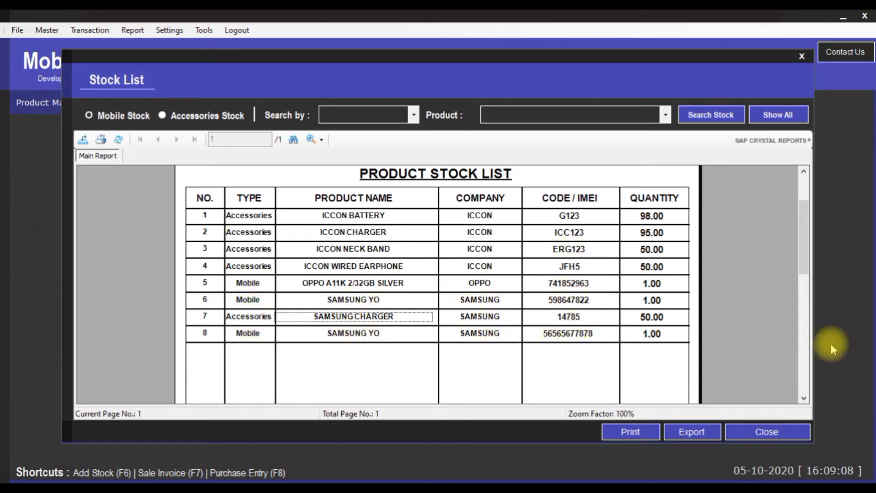
{"action": "left_click", "coordinate": [776, 432]}
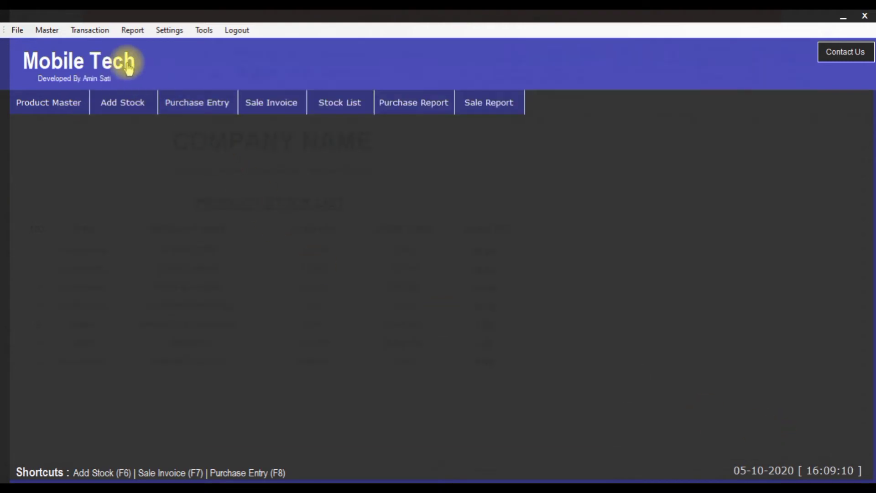
Reopen saved purchase FE1-3 in Purchase Entry for editing
{"action": "left_click", "coordinate": [91, 30]}
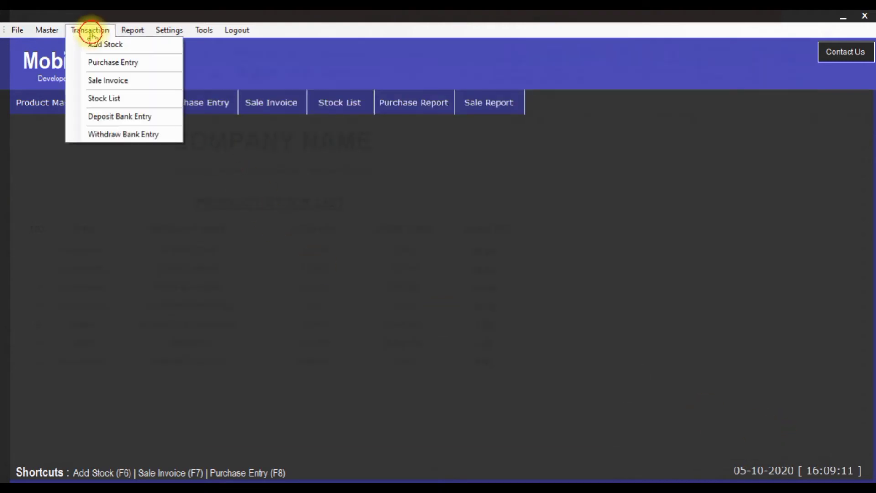
{"action": "left_click", "coordinate": [105, 64]}
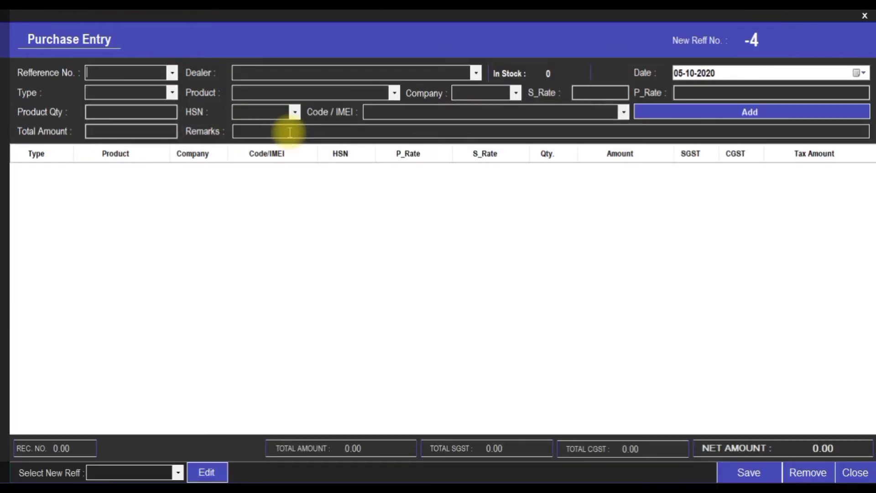
{"action": "left_click", "coordinate": [178, 473]}
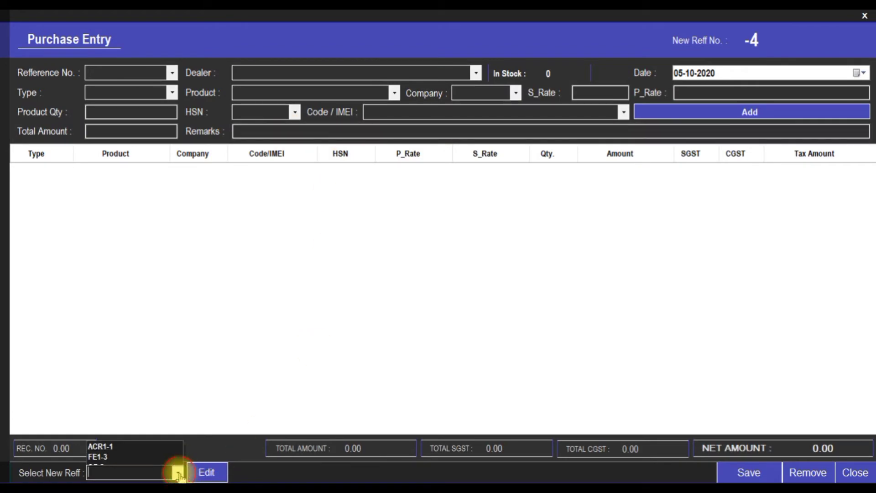
{"action": "left_click", "coordinate": [129, 451]}
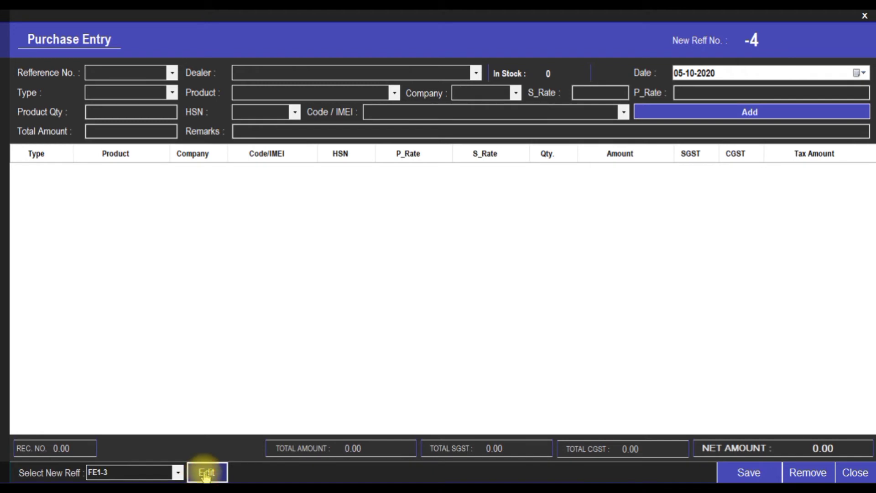
{"action": "left_click", "coordinate": [204, 474]}
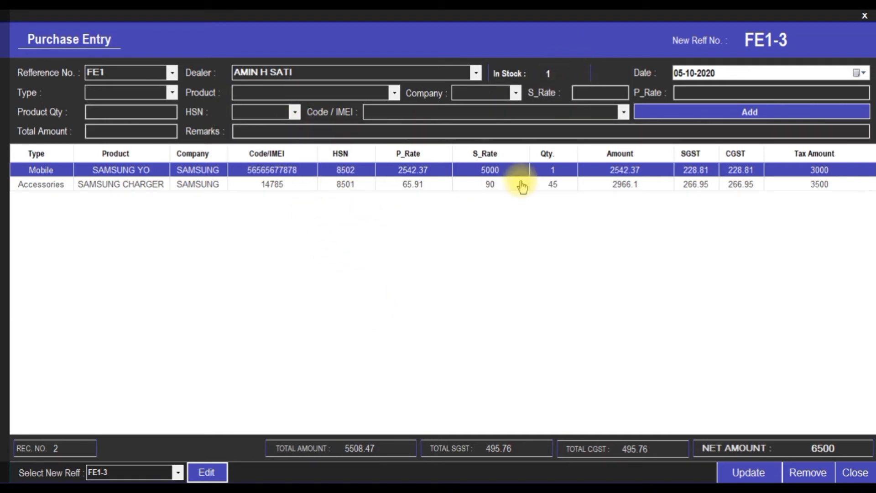
Change the charger line to quantity 40 and tax amount 3200, giving net amount 6200
{"action": "left_click", "coordinate": [549, 185]}
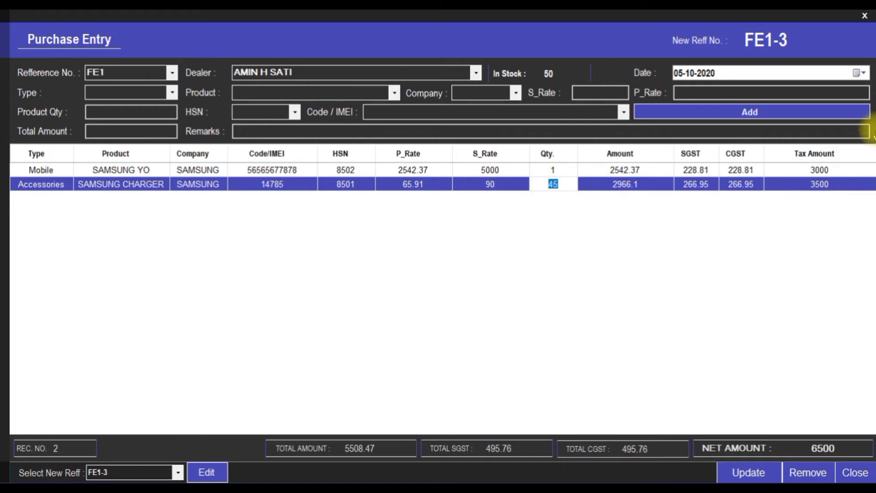
{"action": "type", "text": "4"}
{"action": "key", "text": "Return"}
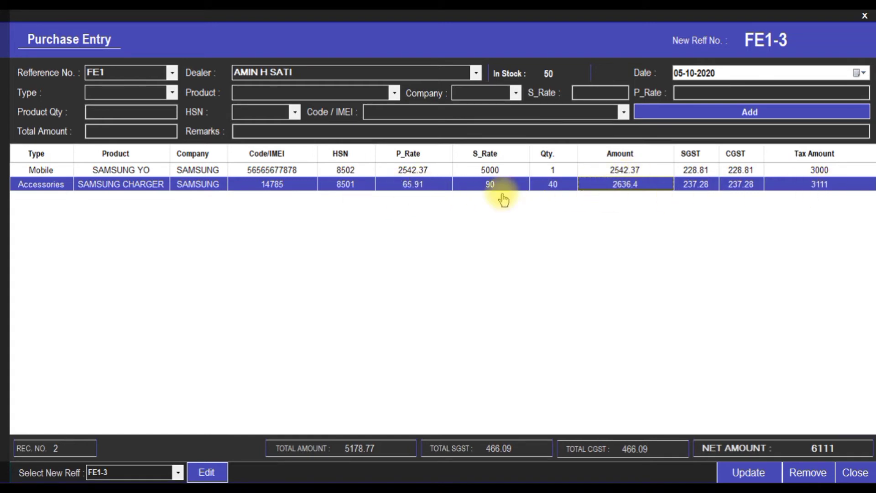
{"action": "left_click", "coordinate": [820, 184]}
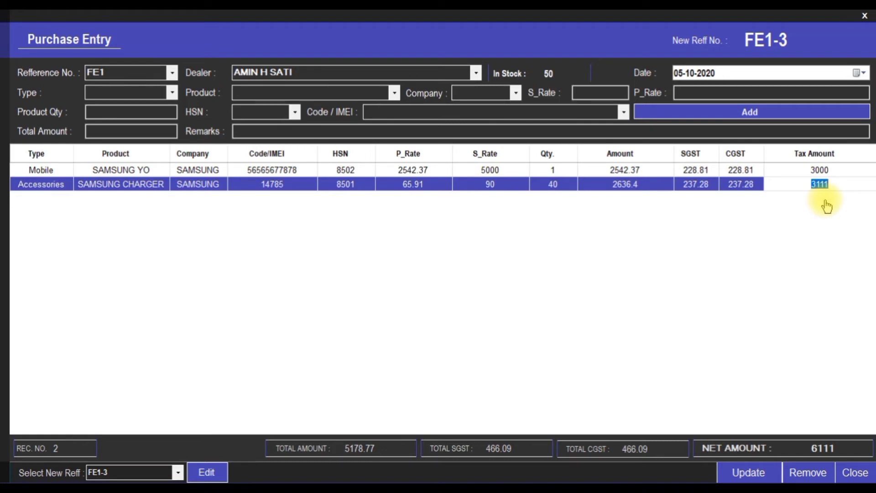
{"action": "type", "text": "3200"}
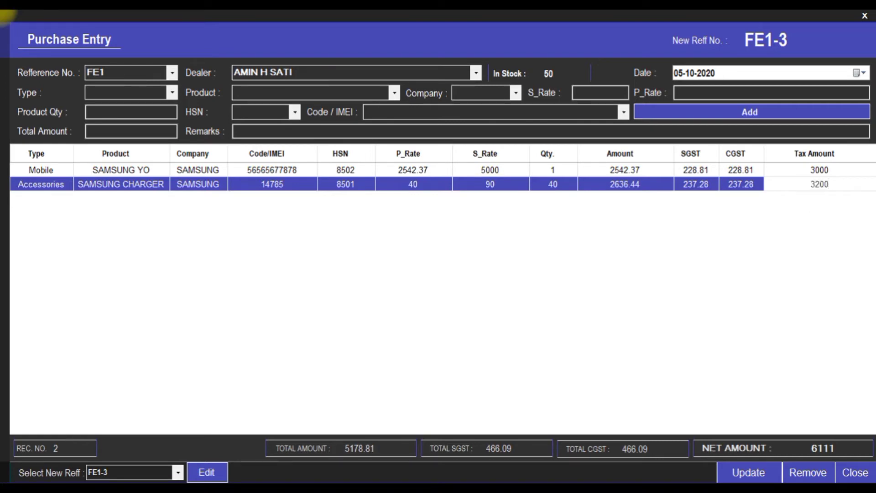
{"action": "key", "text": "Return"}
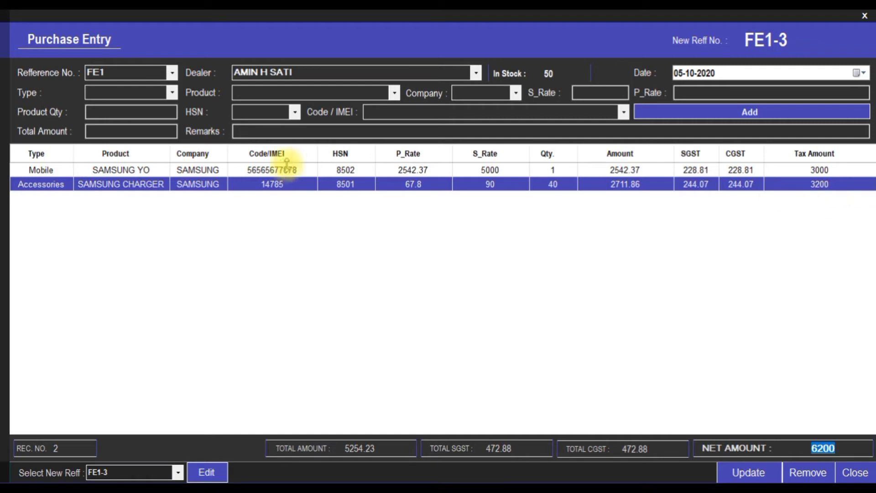
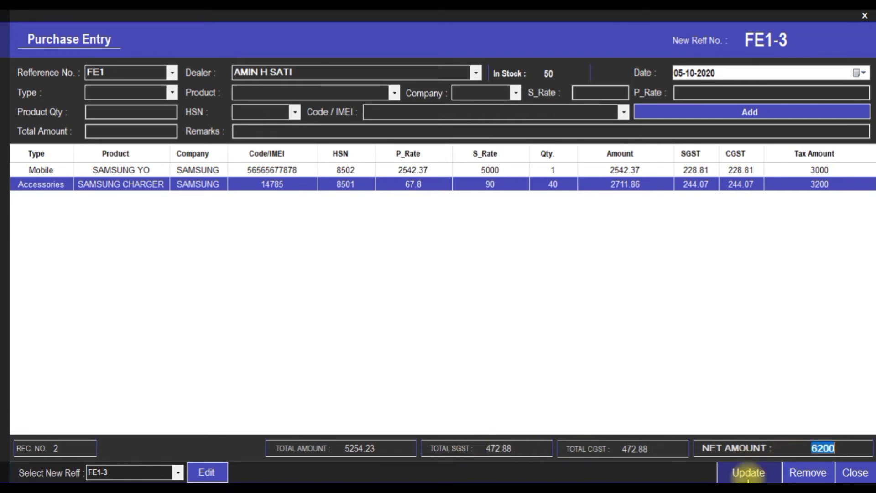
Update purchase entry FE1-3 with the 40-charger line and acknowledge the success message
{"action": "left_click", "coordinate": [748, 473]}
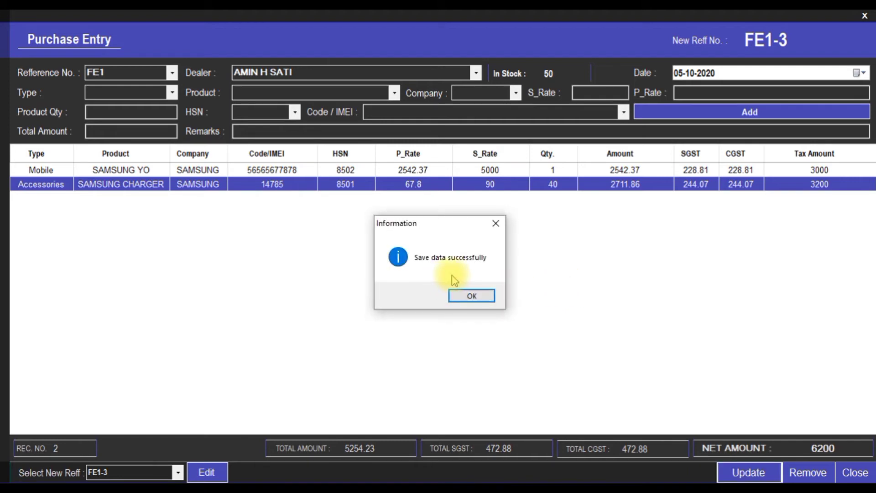
{"action": "left_click", "coordinate": [475, 295]}
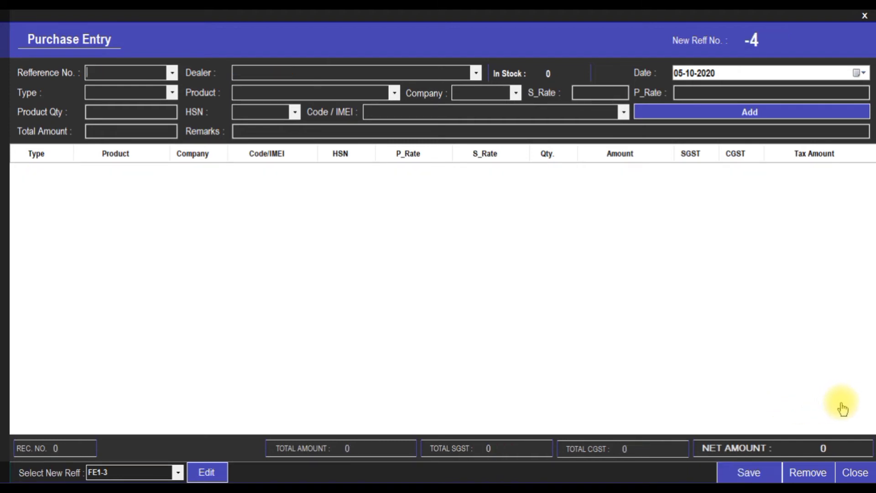
Close the purchase entry and confirm SAMSUNG CHARGER shows stock 45 in the full stock list
{"action": "left_click", "coordinate": [855, 472]}
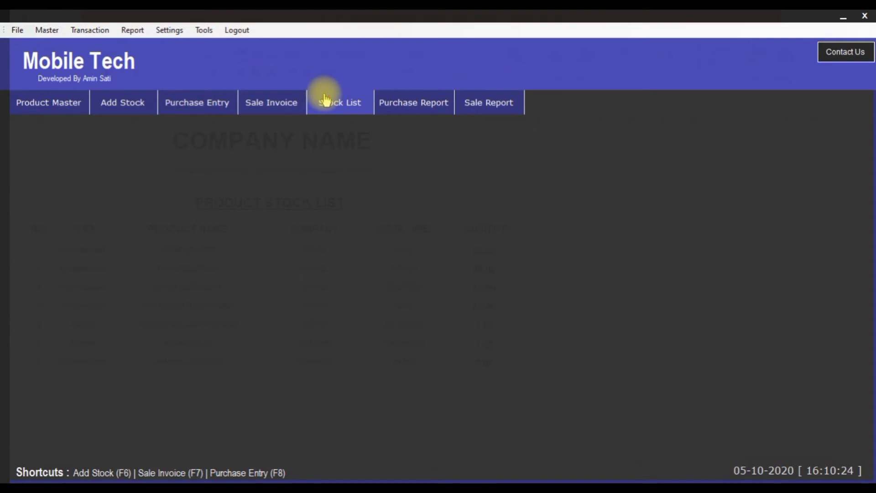
{"action": "left_click", "coordinate": [325, 99]}
{"action": "left_click", "coordinate": [778, 118]}
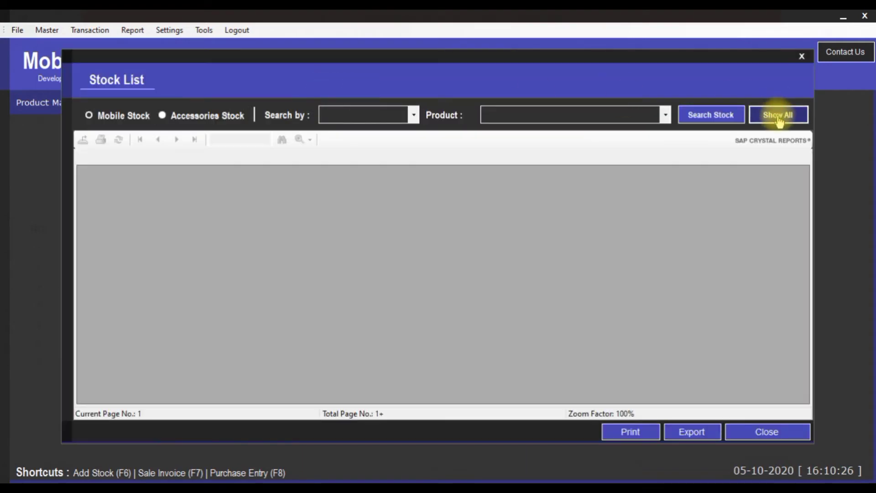
{"action": "scroll", "coordinate": [695, 293], "scroll_direction": "down", "scroll_amount": 5}
{"action": "scroll", "coordinate": [670, 301], "scroll_direction": "up", "scroll_amount": 3}
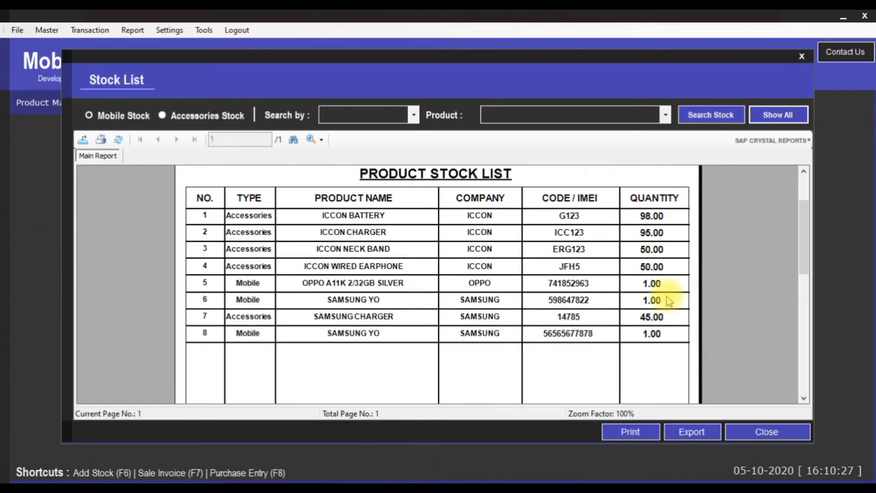
{"action": "left_click", "coordinate": [653, 318]}
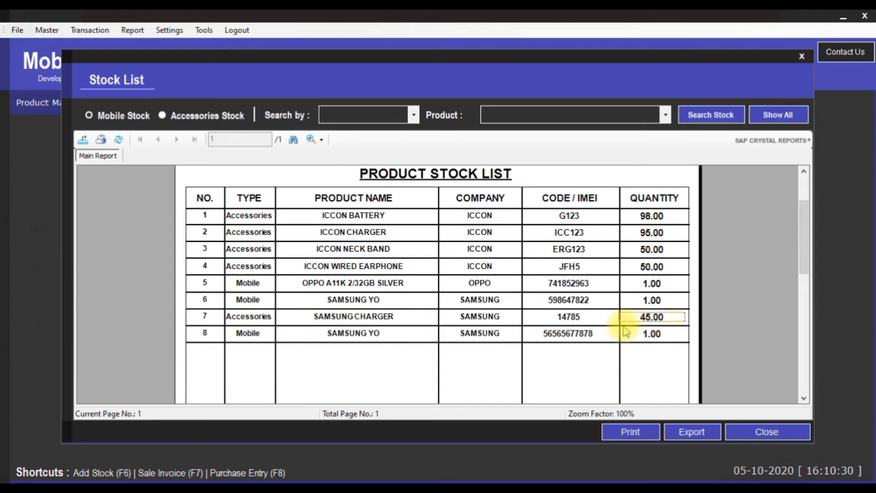
{"action": "left_click", "coordinate": [769, 438]}
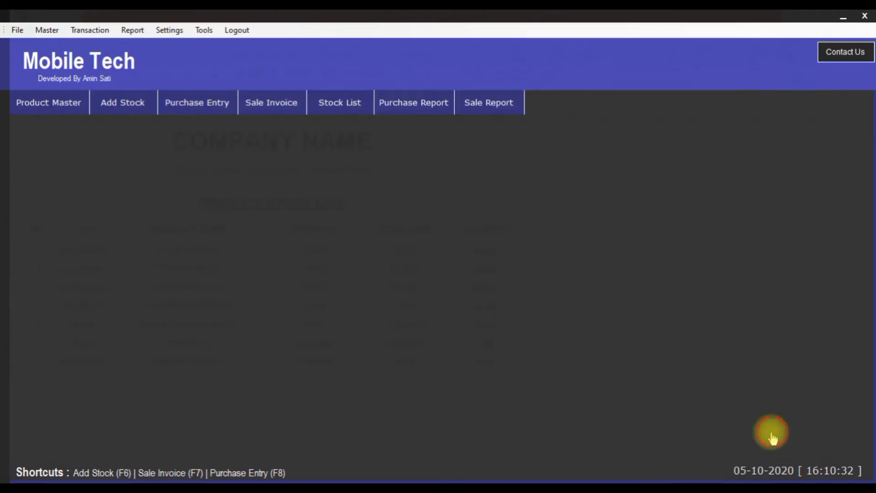
{"action": "left_click", "coordinate": [90, 32]}
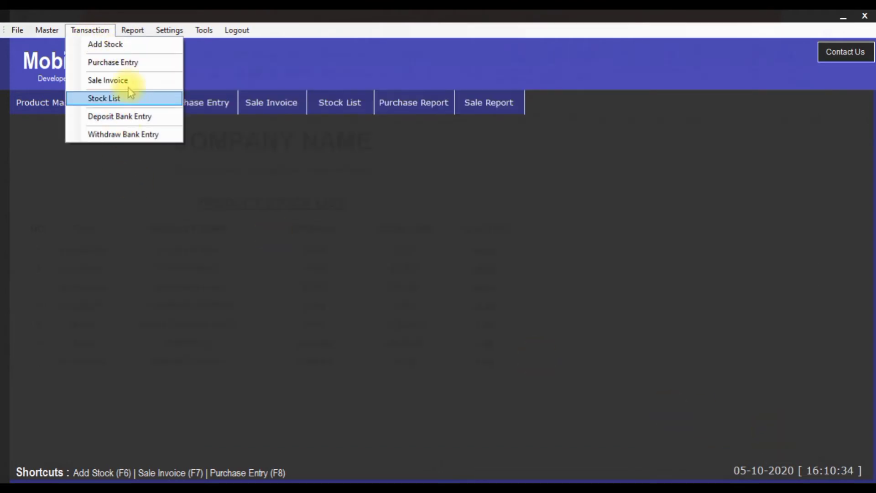
Start new sale invoice 201 for the existing customer
{"action": "left_click", "coordinate": [106, 82]}
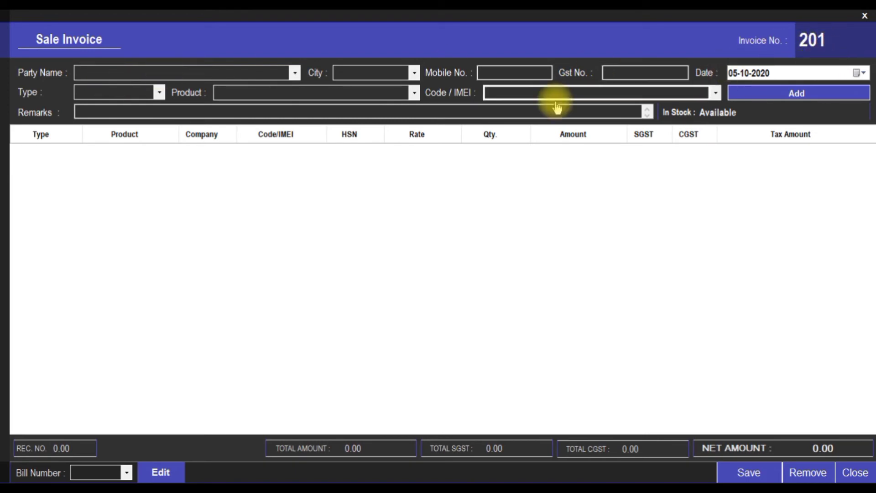
{"action": "left_click", "coordinate": [296, 74]}
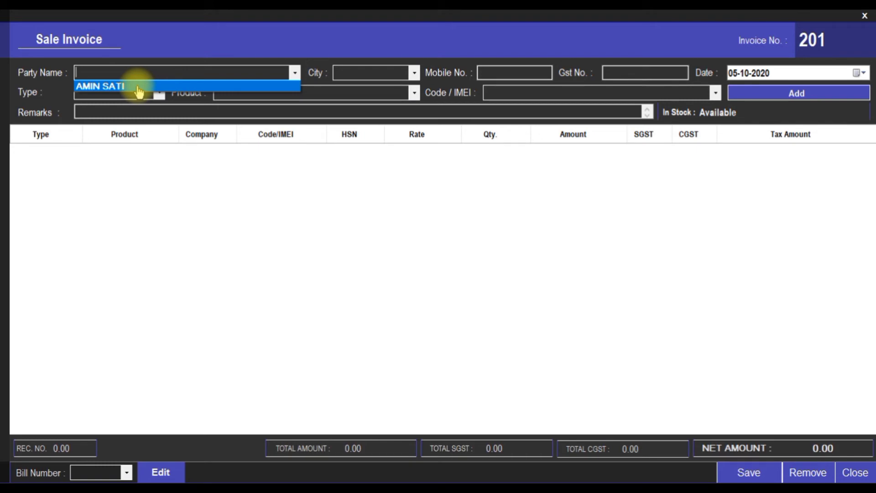
{"action": "left_click", "coordinate": [112, 86]}
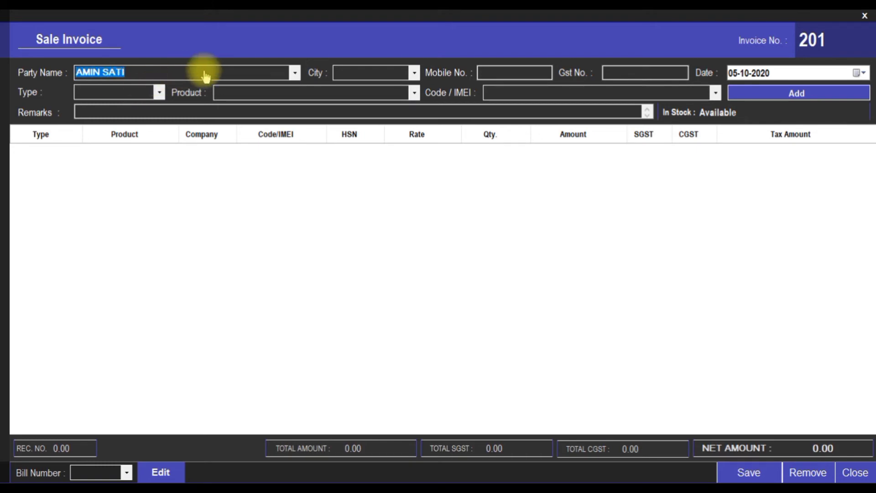
{"action": "key", "text": "Return"}
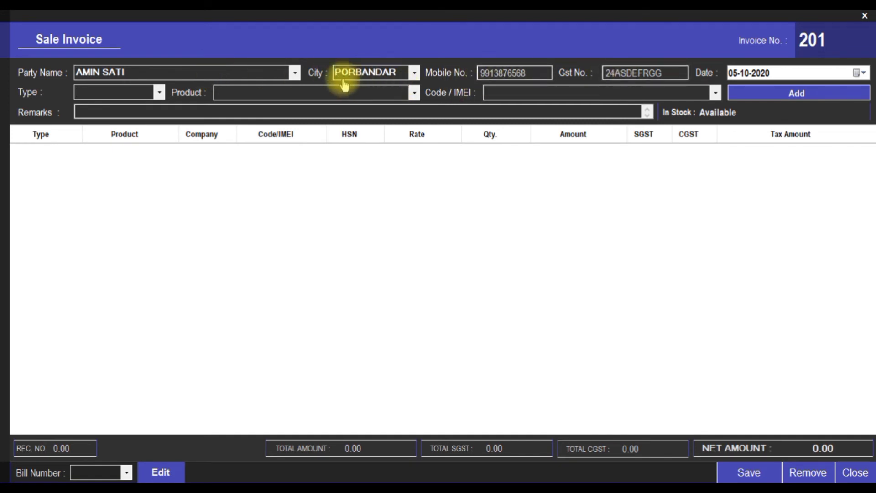
{"action": "left_click", "coordinate": [159, 93]}
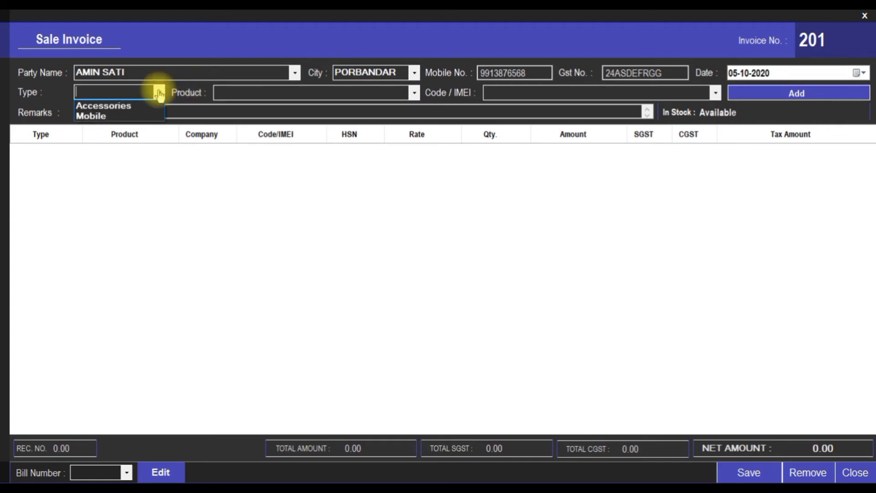
{"action": "left_click", "coordinate": [137, 117]}
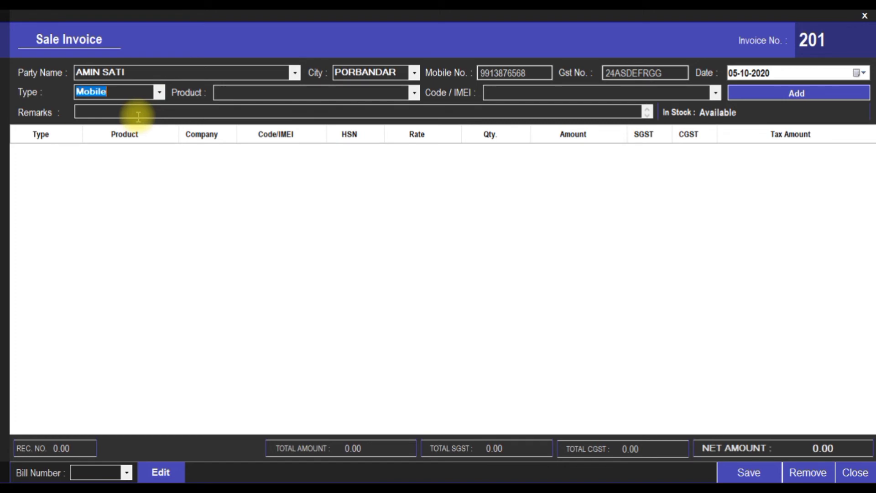
{"action": "left_click", "coordinate": [414, 96]}
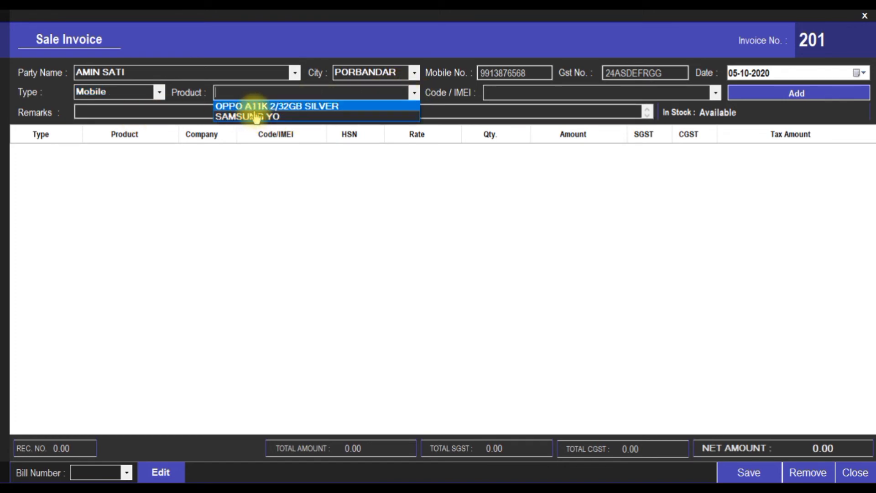
{"action": "left_click", "coordinate": [276, 118]}
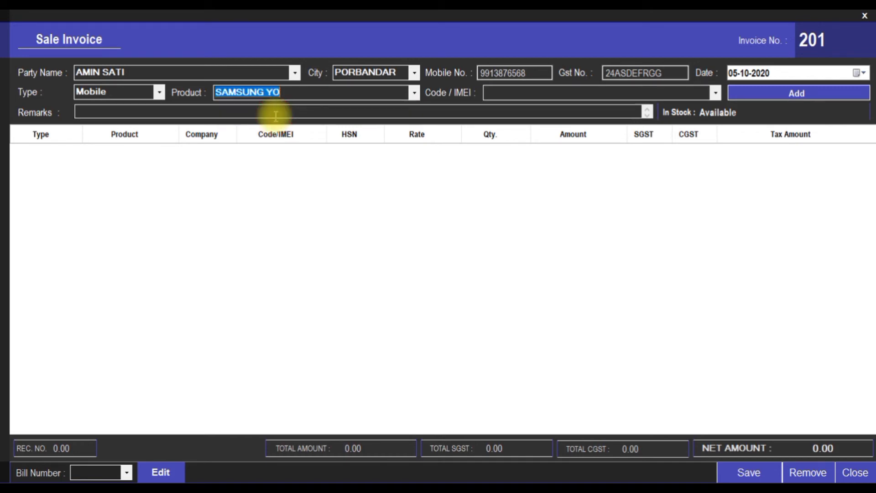
{"action": "key", "text": "Tab"}
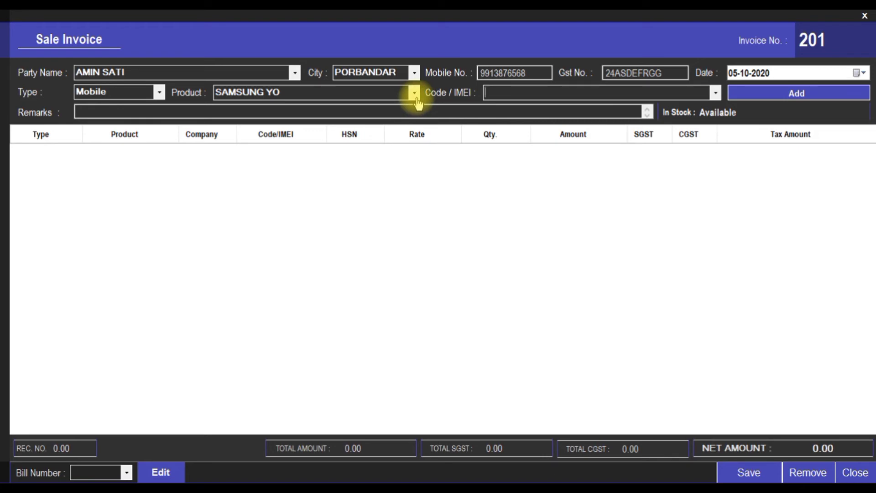
{"action": "left_click", "coordinate": [715, 94]}
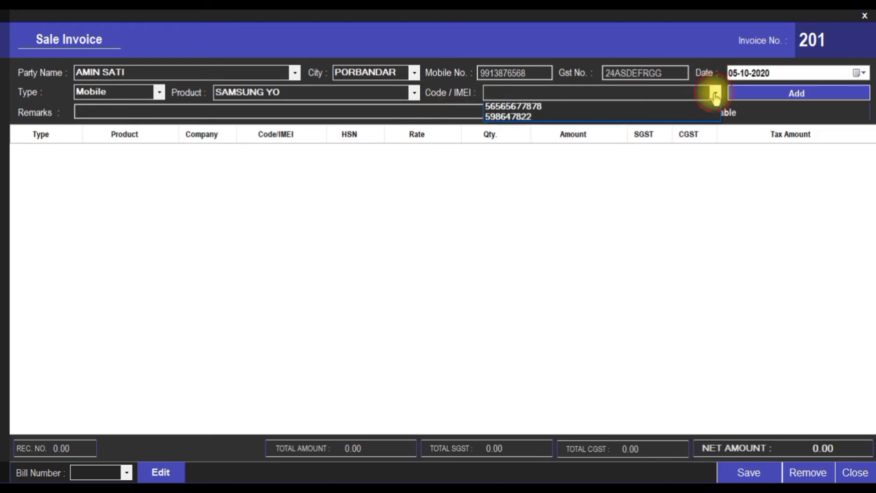
{"action": "left_click", "coordinate": [530, 107]}
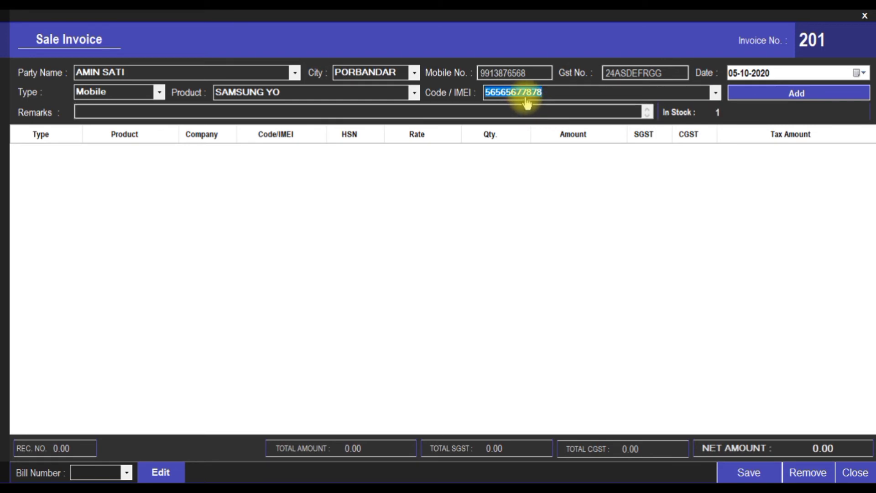
{"action": "left_click", "coordinate": [761, 100]}
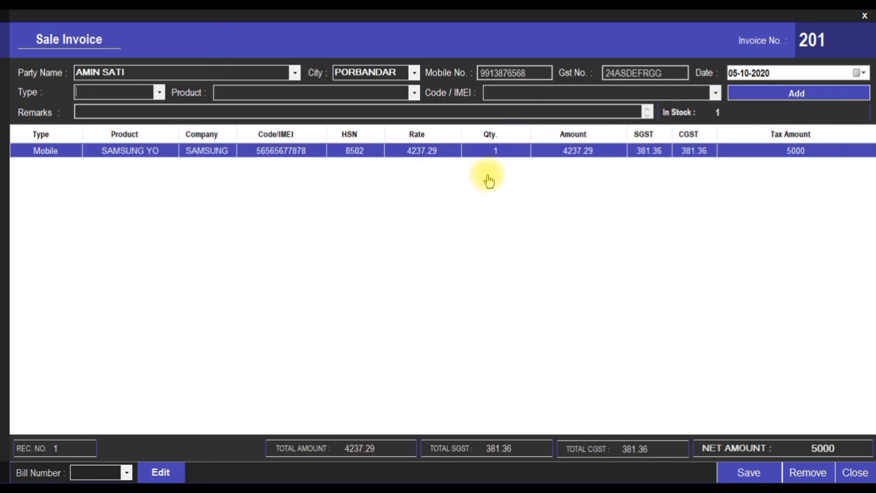
Add a SAMSUNG CHARGER accessory line with code 14785, raising the net amount to 5090
{"action": "left_click", "coordinate": [158, 91]}
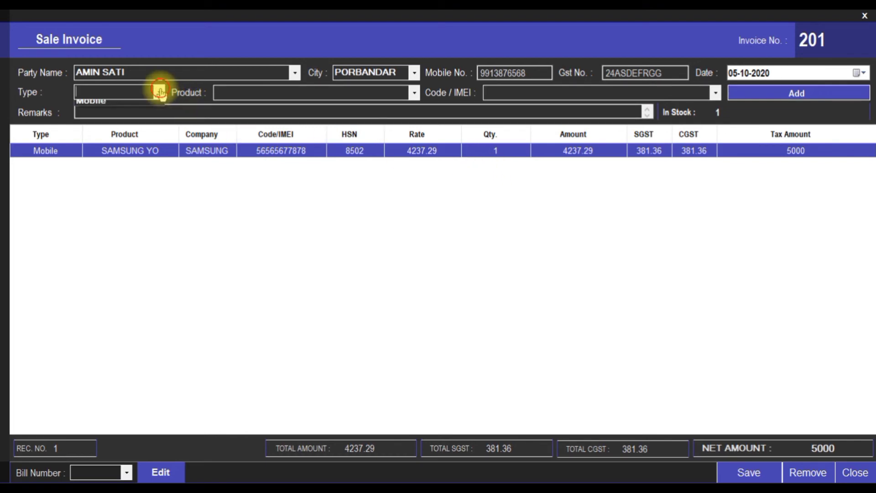
{"action": "left_click", "coordinate": [131, 105]}
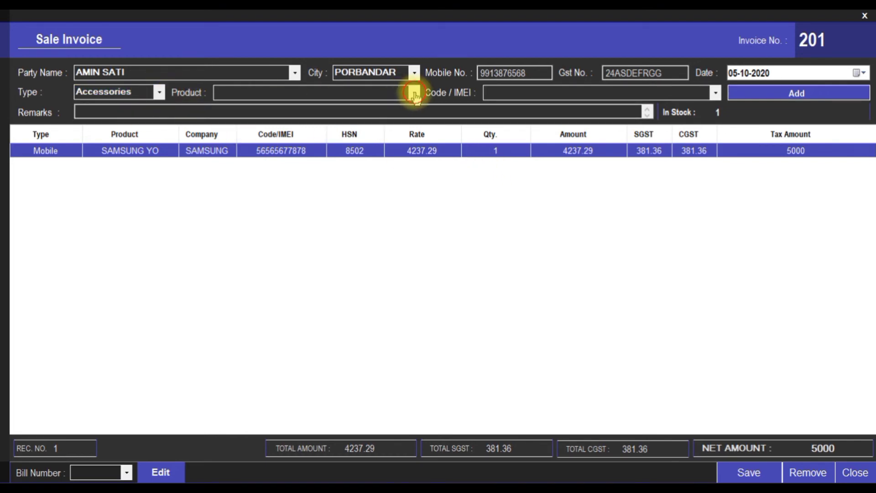
{"action": "left_click", "coordinate": [414, 93]}
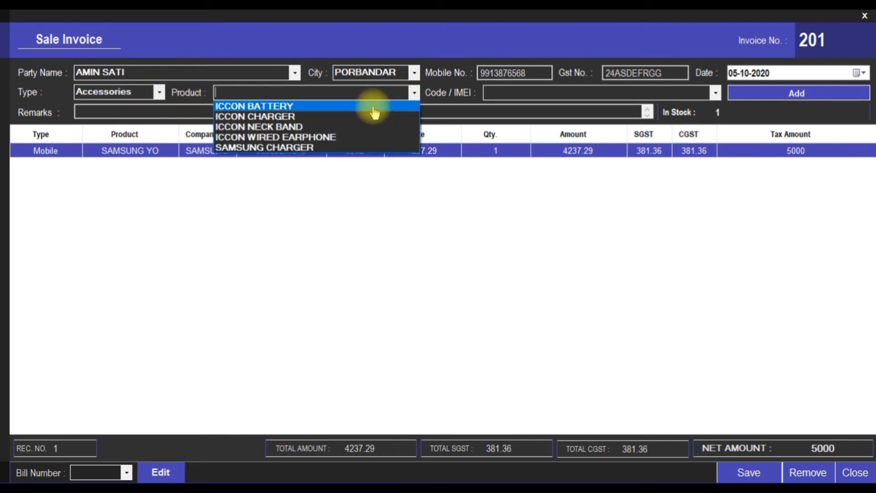
{"action": "left_click", "coordinate": [327, 148]}
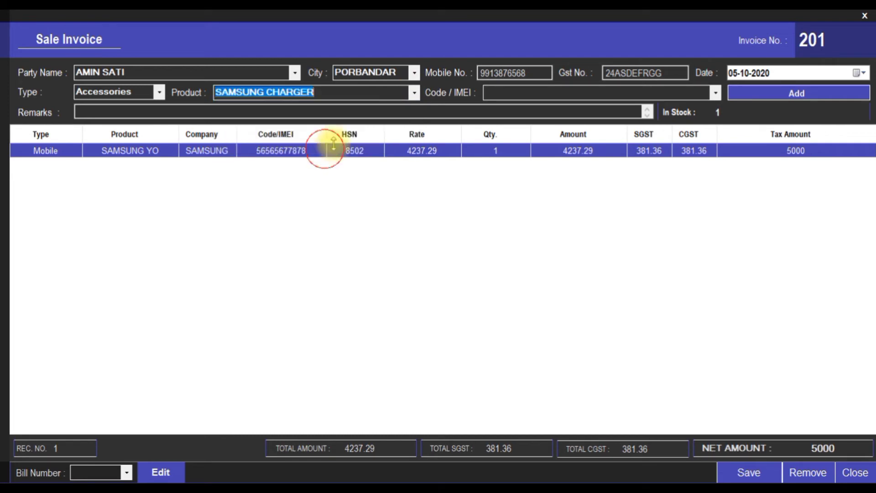
{"action": "left_click", "coordinate": [717, 95]}
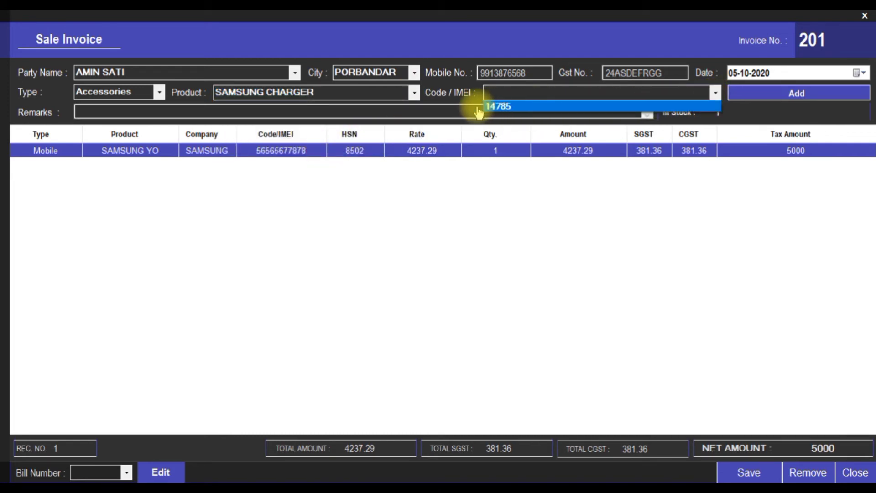
{"action": "left_click", "coordinate": [543, 106]}
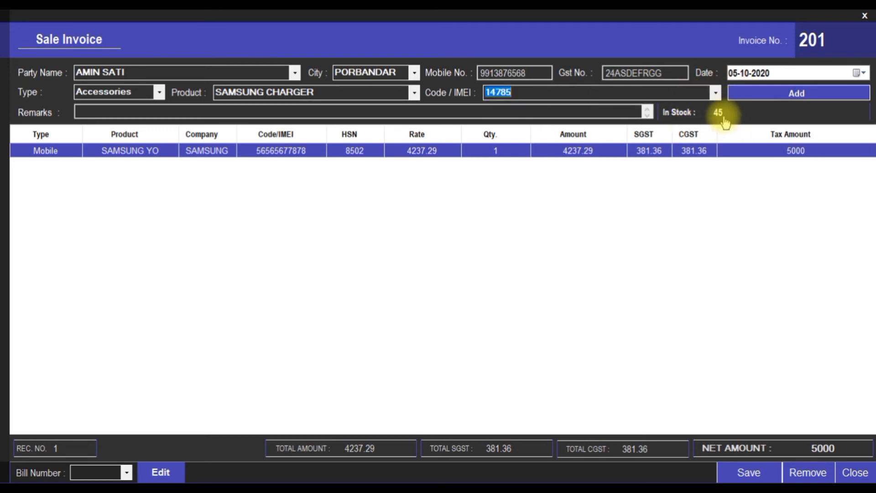
{"action": "left_click", "coordinate": [744, 92]}
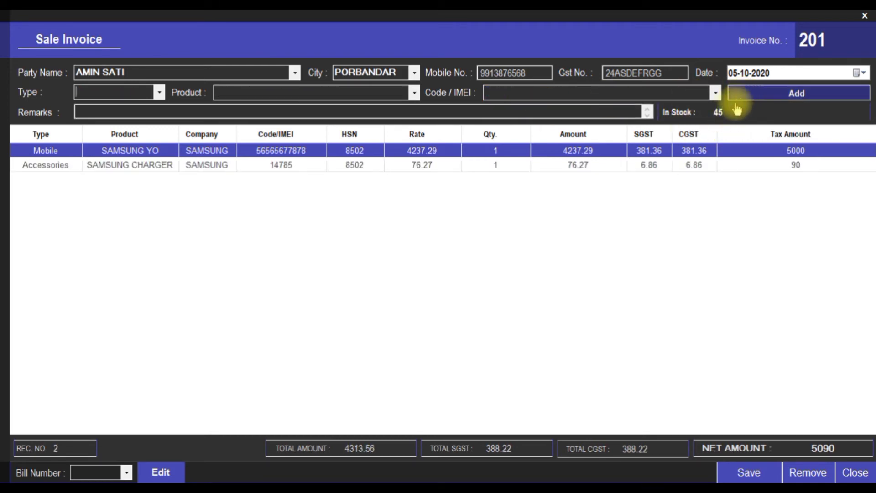
Select the charger line's quantity value of 1 for editing
{"action": "left_click", "coordinate": [512, 167]}
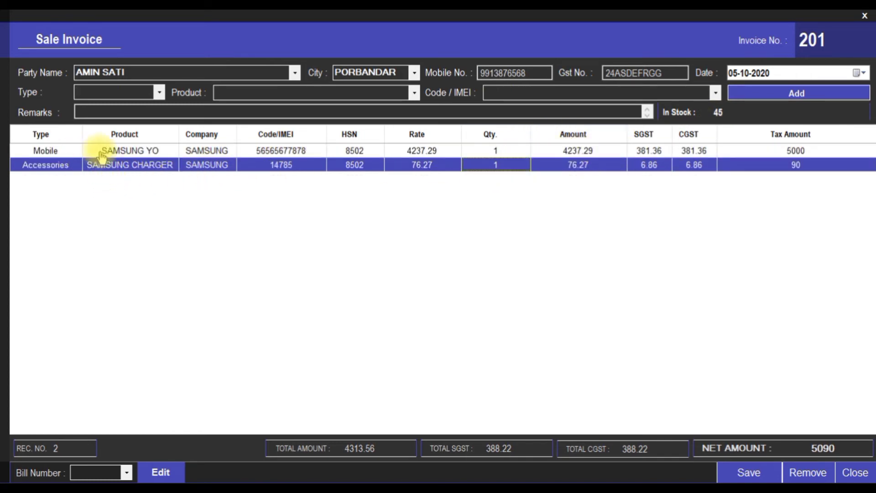
{"action": "left_click", "coordinate": [497, 167]}
{"action": "double_click", "coordinate": [497, 166]}
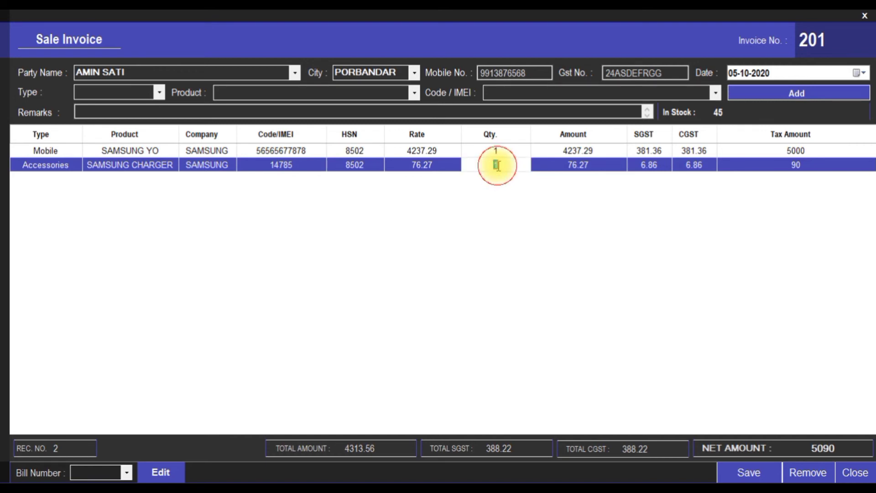
Change the charger line's quantity to 5
{"action": "left_click", "coordinate": [798, 170]}
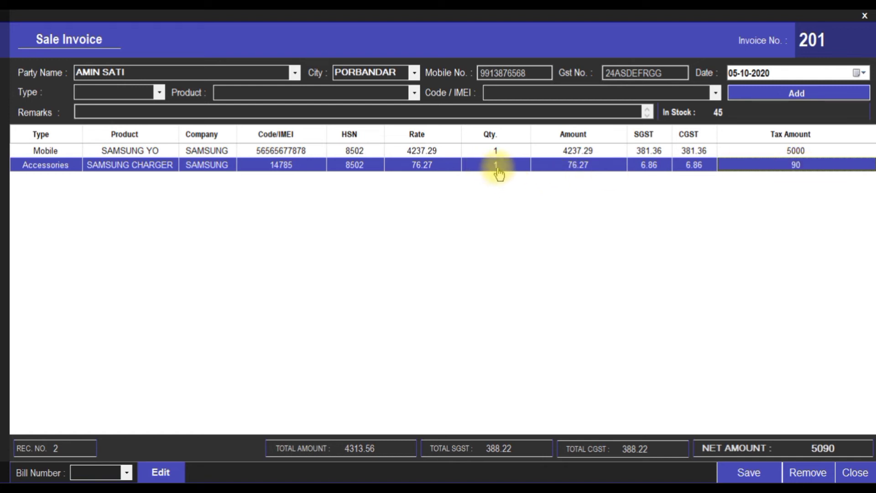
{"action": "left_click", "coordinate": [792, 172]}
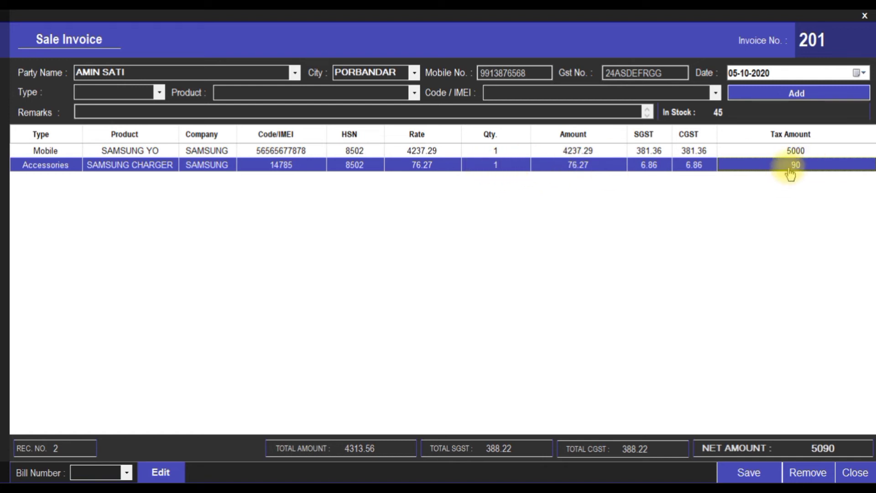
{"action": "left_click", "coordinate": [495, 165]}
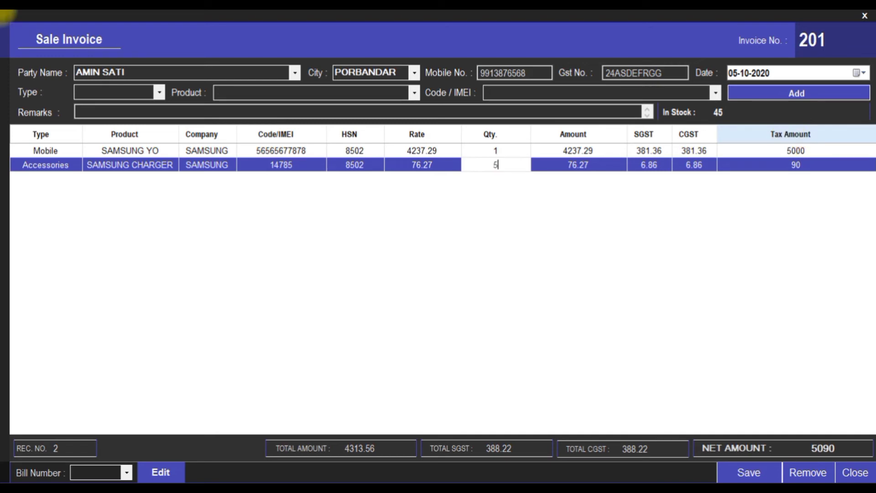
{"action": "type", "text": "5"}
{"action": "key", "text": "Tab"}
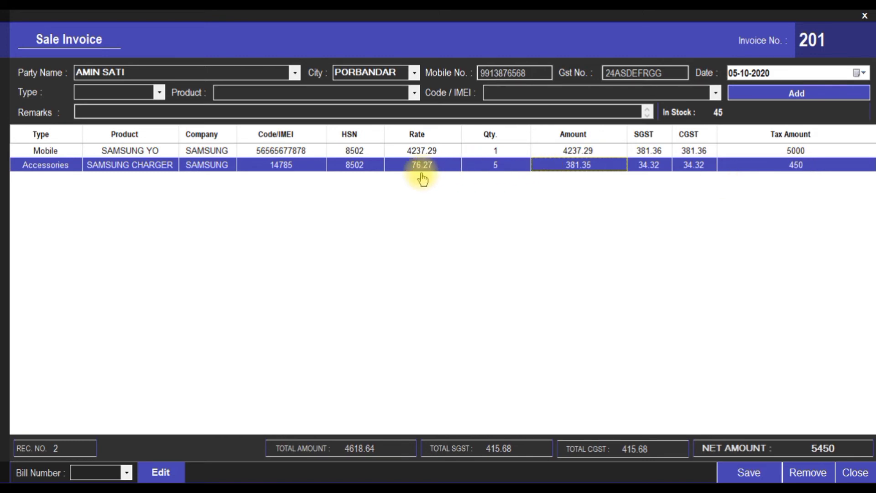
Try a charger quantity of 46 and dismiss the 'Stock not Available' warning
{"action": "left_click", "coordinate": [495, 151]}
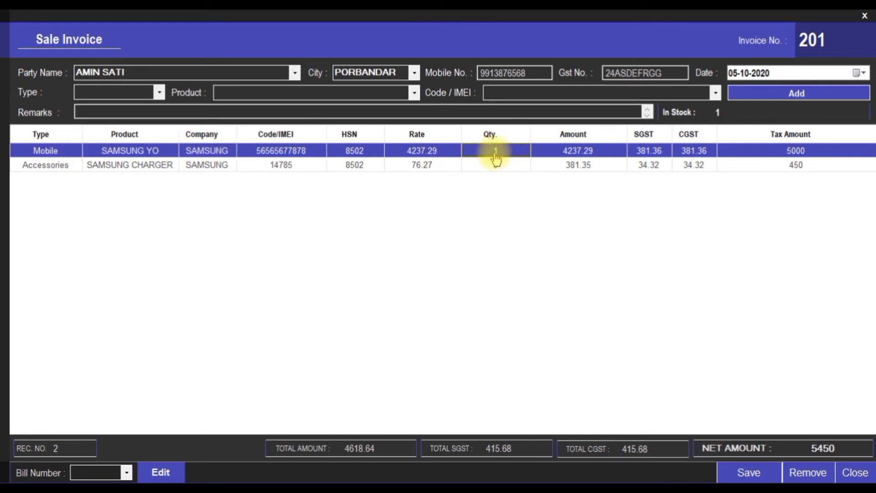
{"action": "left_click", "coordinate": [493, 168]}
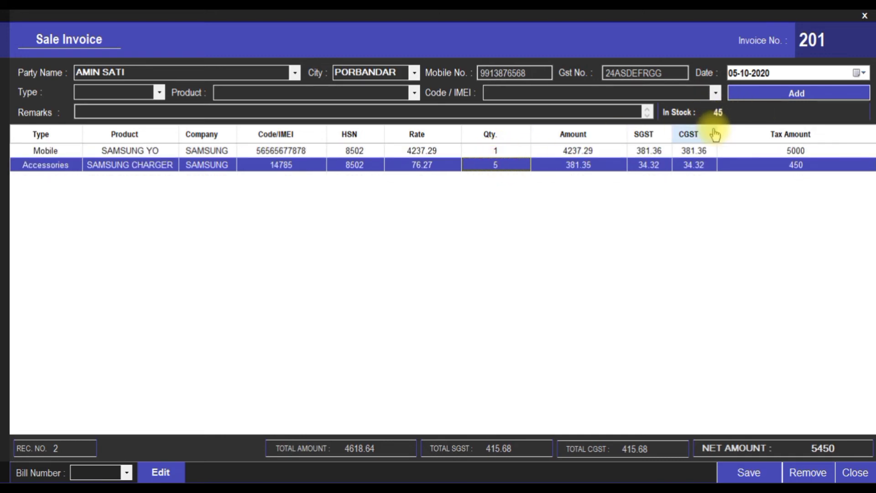
{"action": "left_click", "coordinate": [493, 166]}
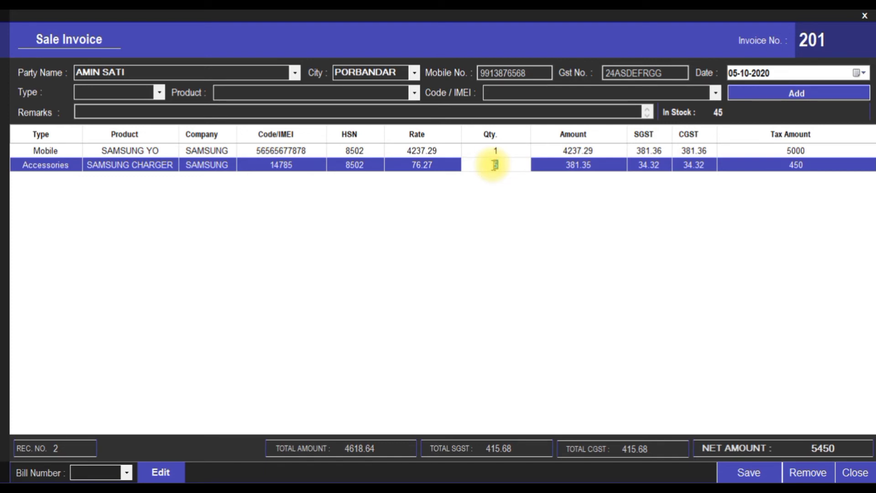
{"action": "type", "text": "46"}
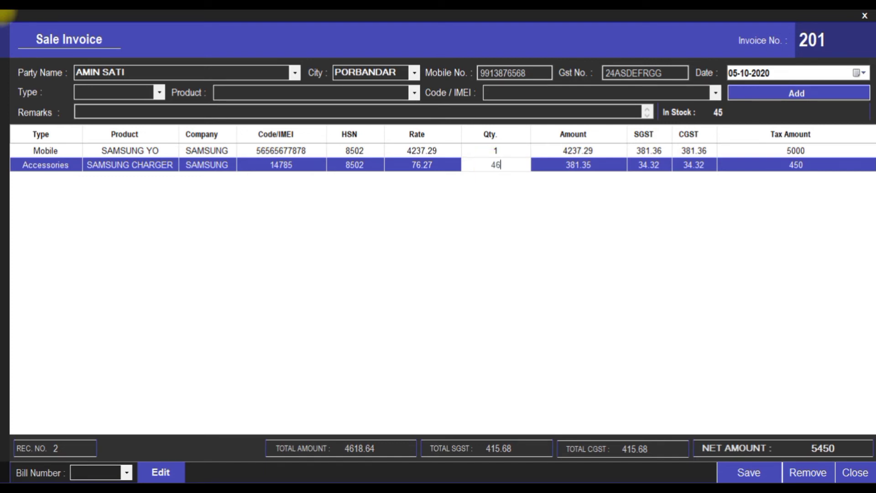
{"action": "key", "text": "Return"}
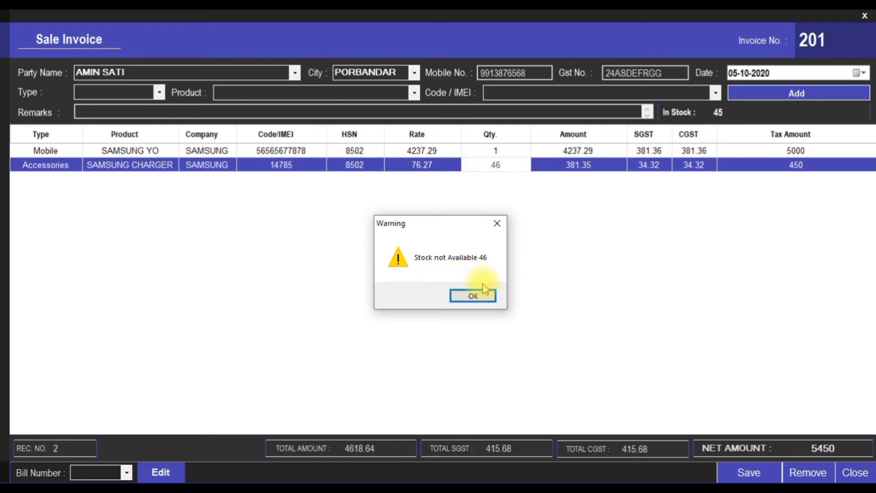
{"action": "left_click", "coordinate": [478, 296]}
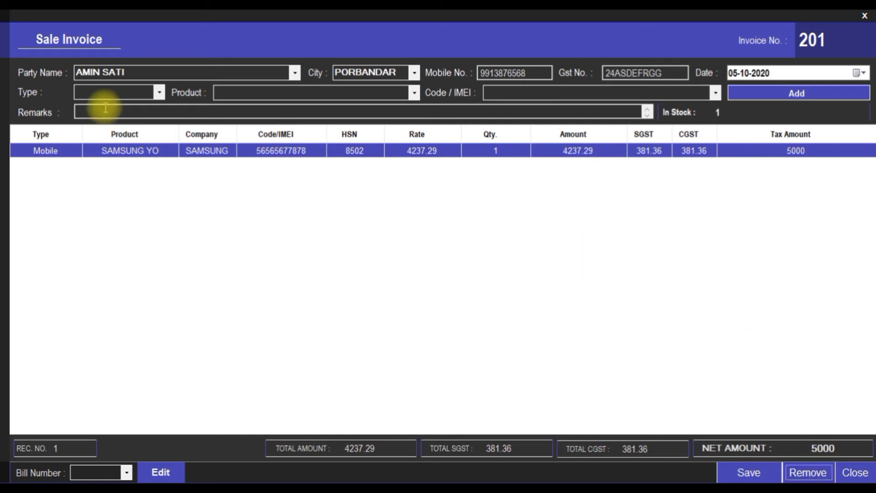
Add the SAMSUNG CHARGER accessory with code 14785 back onto invoice 201
{"action": "left_click", "coordinate": [159, 94]}
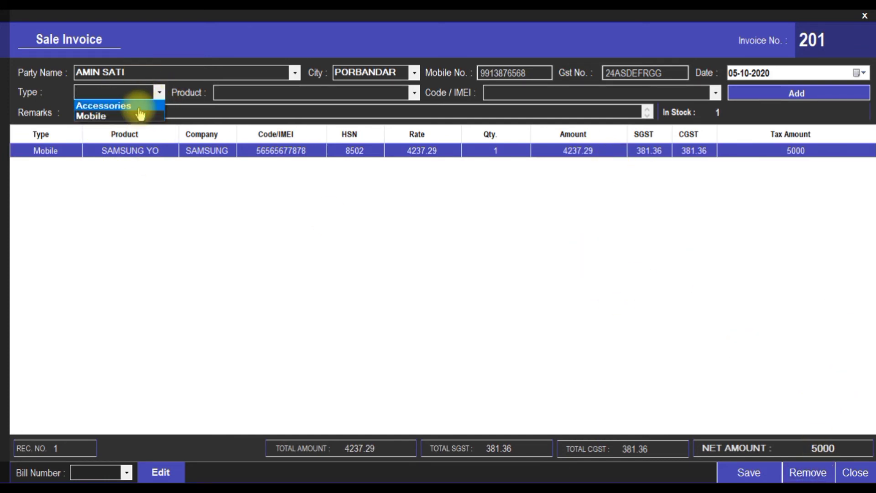
{"action": "left_click", "coordinate": [139, 107]}
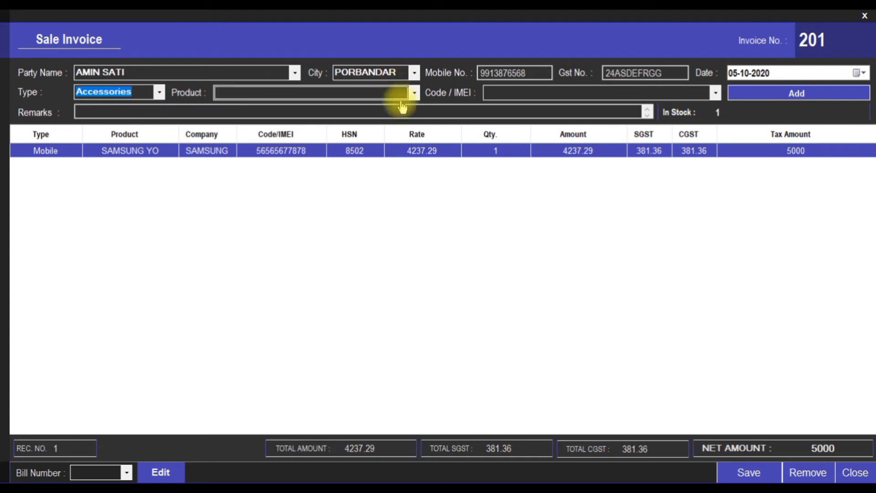
{"action": "left_click", "coordinate": [413, 92]}
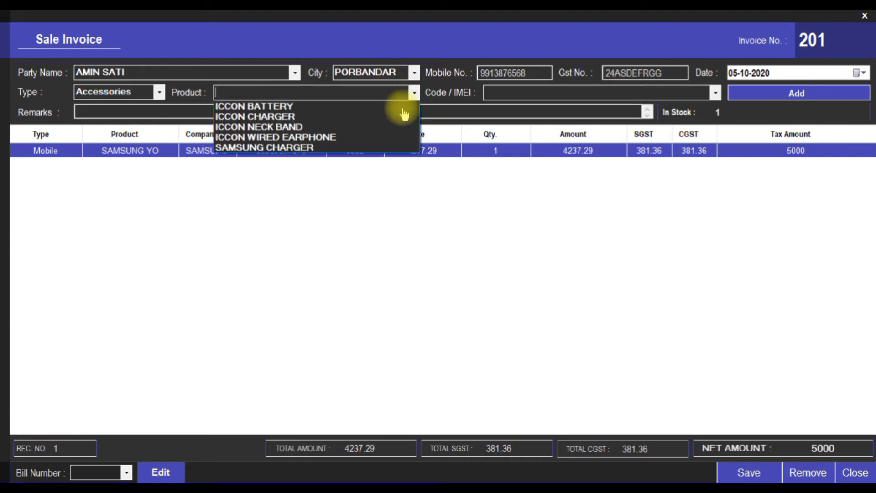
{"action": "left_click", "coordinate": [313, 147]}
{"action": "left_click", "coordinate": [716, 95]}
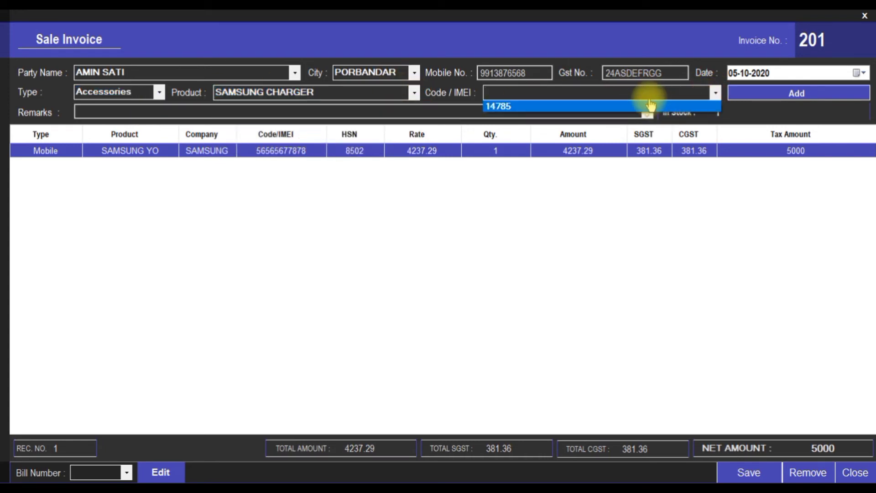
{"action": "left_click", "coordinate": [693, 107]}
{"action": "left_click", "coordinate": [779, 92]}
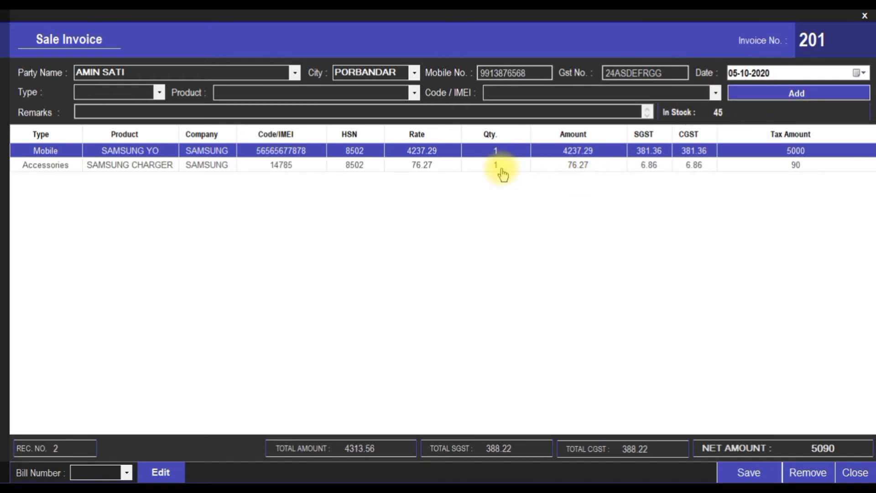
Set the charger line to quantity 5 and tax amount 400, making net amount 5400
{"action": "left_click", "coordinate": [494, 163]}
{"action": "left_click", "coordinate": [495, 164]}
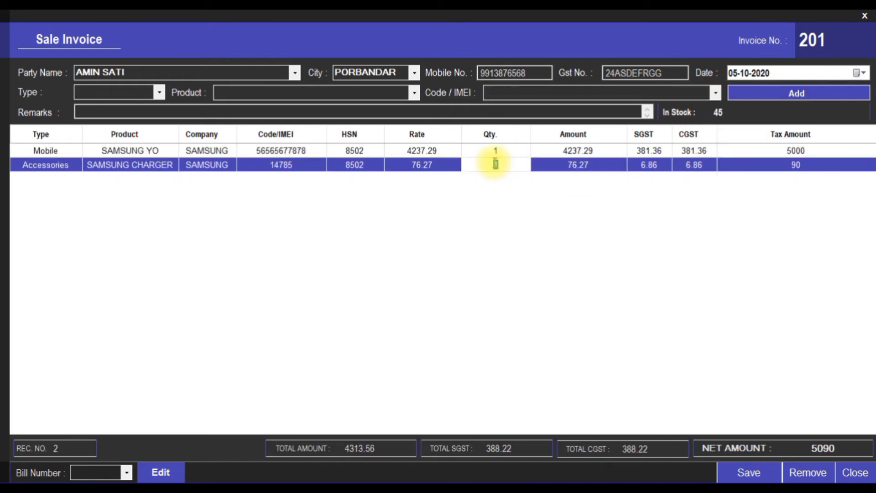
{"action": "type", "text": "5"}
{"action": "key", "text": "Tab"}
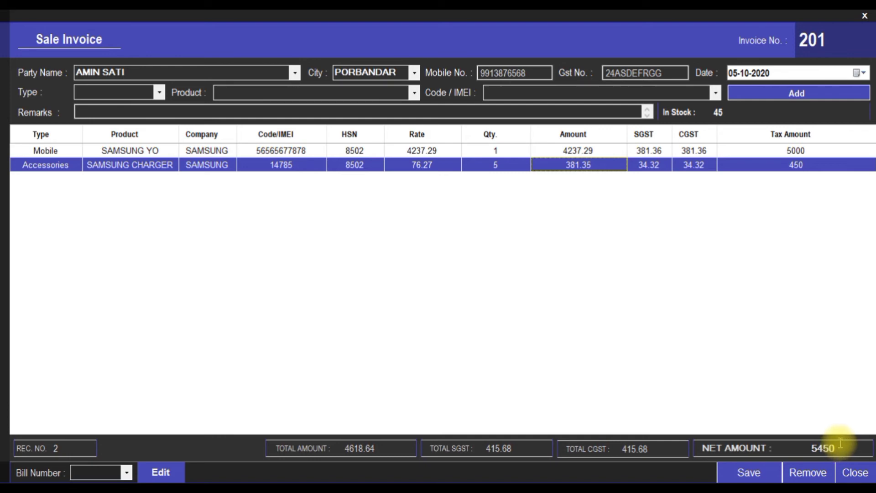
{"action": "double_click", "coordinate": [798, 166]}
{"action": "type", "text": "4"}
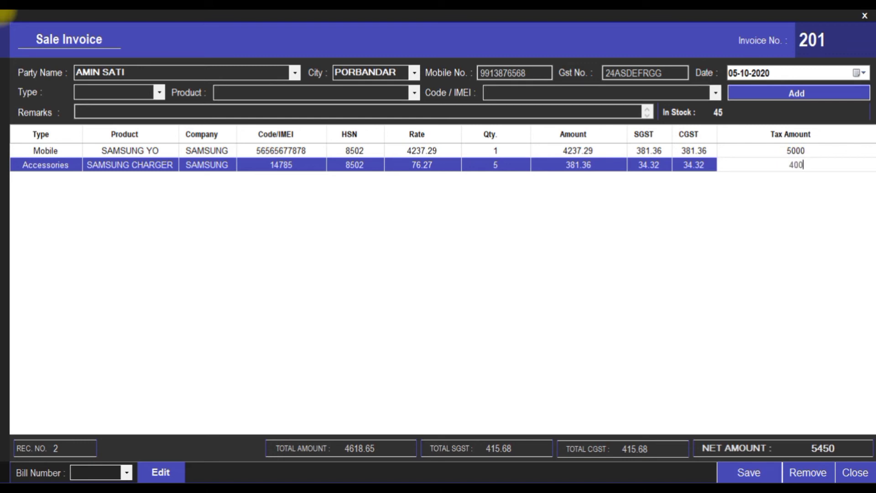
{"action": "key", "text": "Return"}
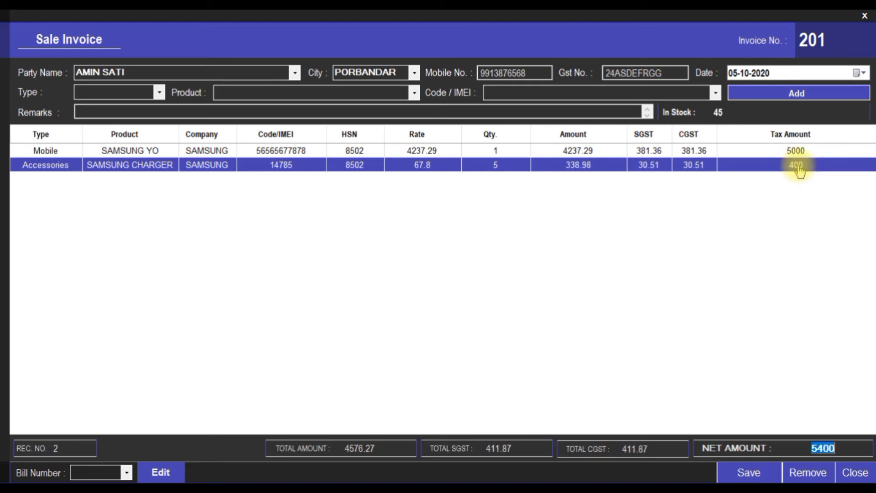
{"action": "left_click", "coordinate": [811, 450]}
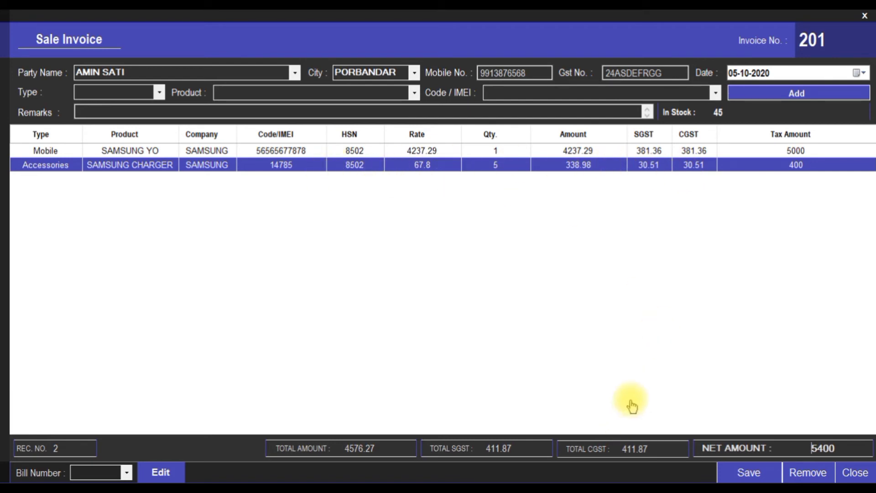
Save invoice 201 and print its bill via Microsoft Print to PDF as BILLTEST.pdf on the Desktop
{"action": "left_click", "coordinate": [737, 474]}
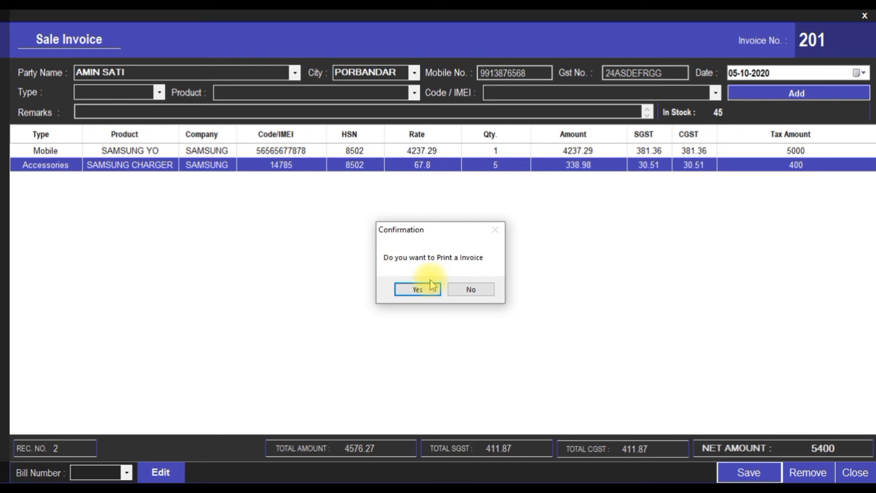
{"action": "left_click", "coordinate": [418, 290]}
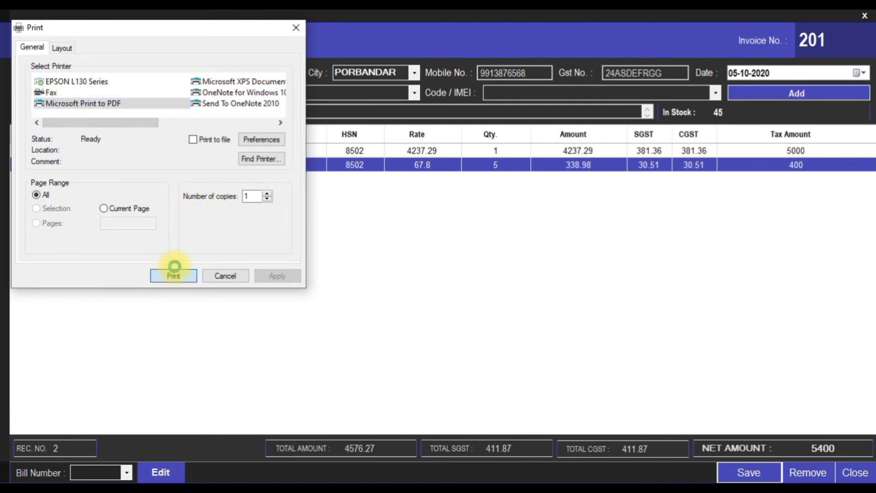
{"action": "left_click", "coordinate": [175, 267]}
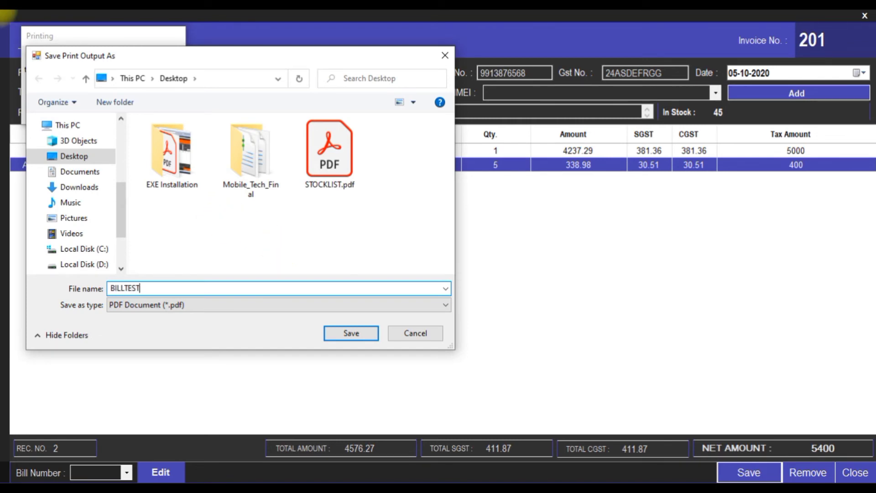
{"action": "key", "text": "Return"}
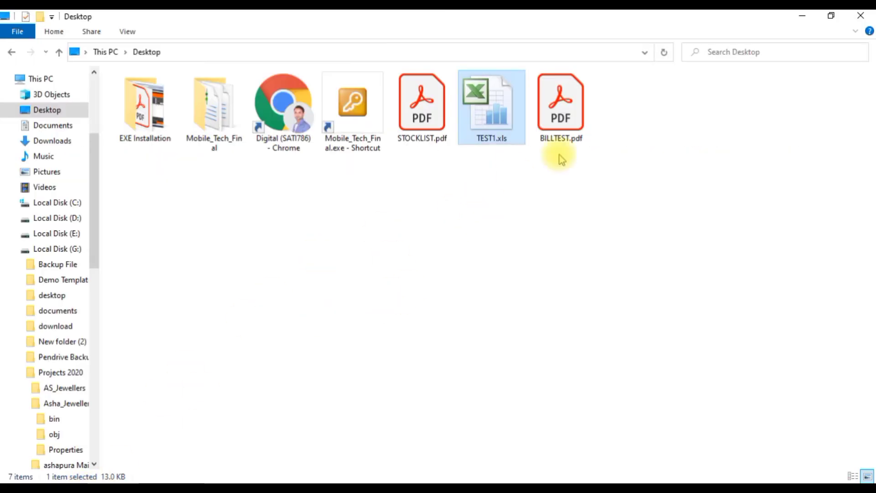
{"action": "left_click", "coordinate": [565, 119]}
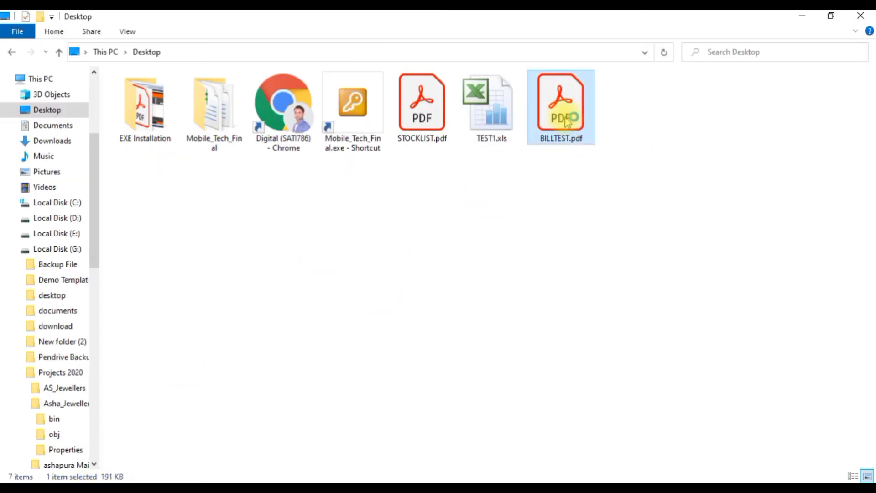
{"action": "double_click", "coordinate": [565, 120]}
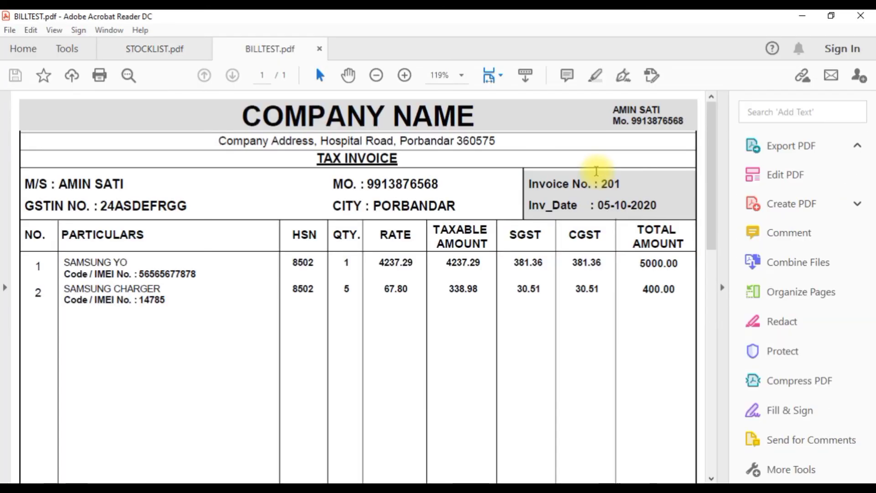
{"action": "scroll", "coordinate": [597, 172], "scroll_direction": "down", "scroll_amount": 2}
{"action": "scroll", "coordinate": [656, 170], "scroll_direction": "down", "scroll_amount": 2}
{"action": "scroll", "coordinate": [655, 170], "scroll_direction": "up", "scroll_amount": 2}
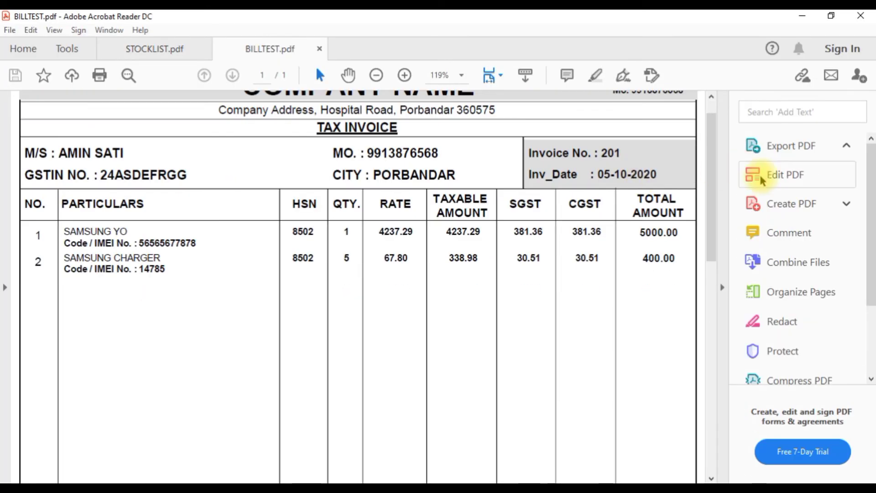
{"action": "left_click", "coordinate": [763, 175]}
{"action": "left_click_drag", "start_coordinate": [715, 175], "coordinate": [714, 164]}
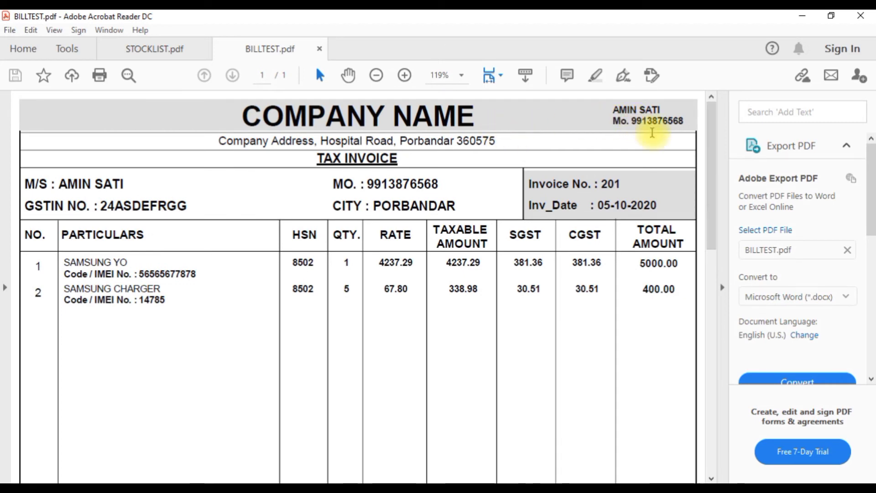
{"action": "left_click_drag", "start_coordinate": [217, 141], "coordinate": [497, 142]}
{"action": "left_click_drag", "start_coordinate": [313, 159], "coordinate": [399, 159]}
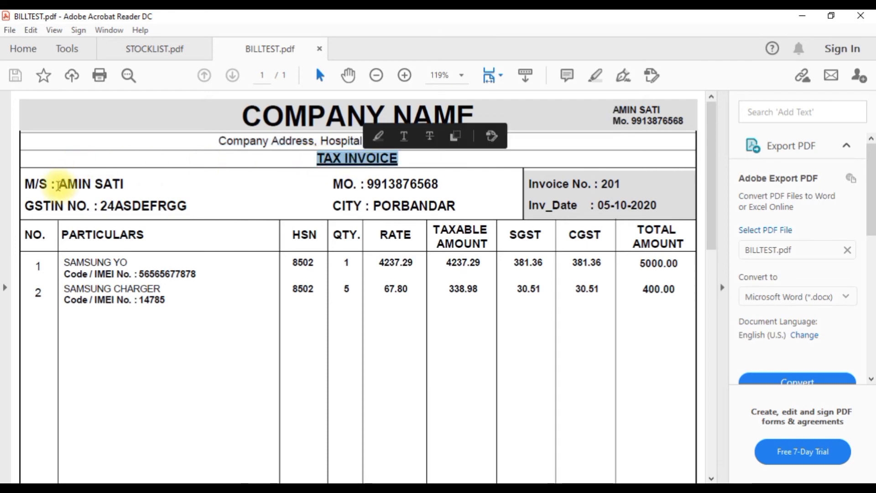
{"action": "left_click_drag", "start_coordinate": [58, 185], "coordinate": [119, 186]}
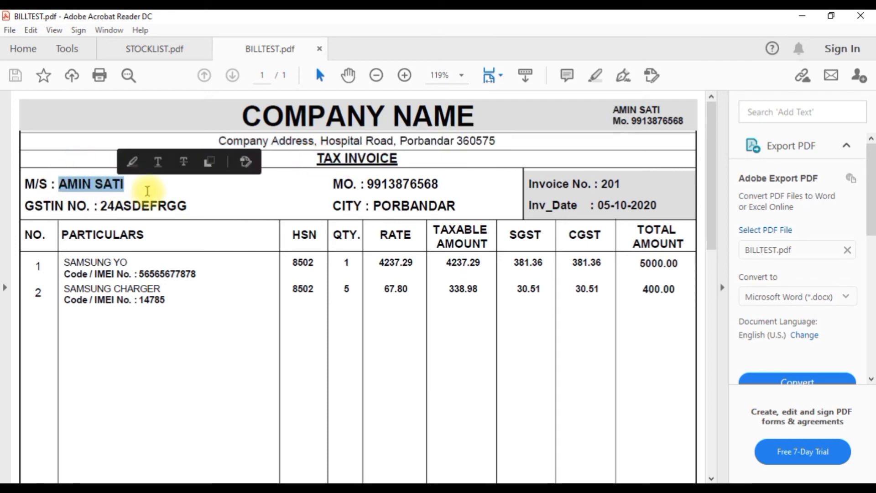
{"action": "left_click_drag", "start_coordinate": [367, 185], "coordinate": [427, 212]}
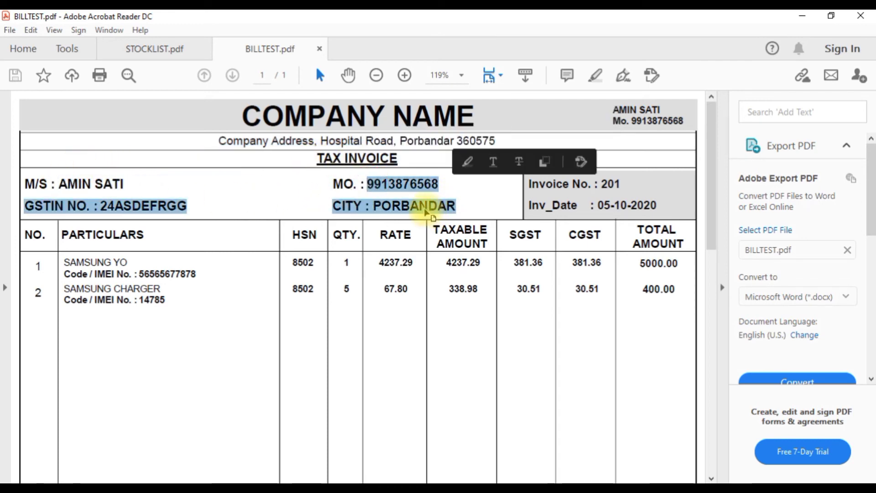
{"action": "left_click", "coordinate": [428, 213]}
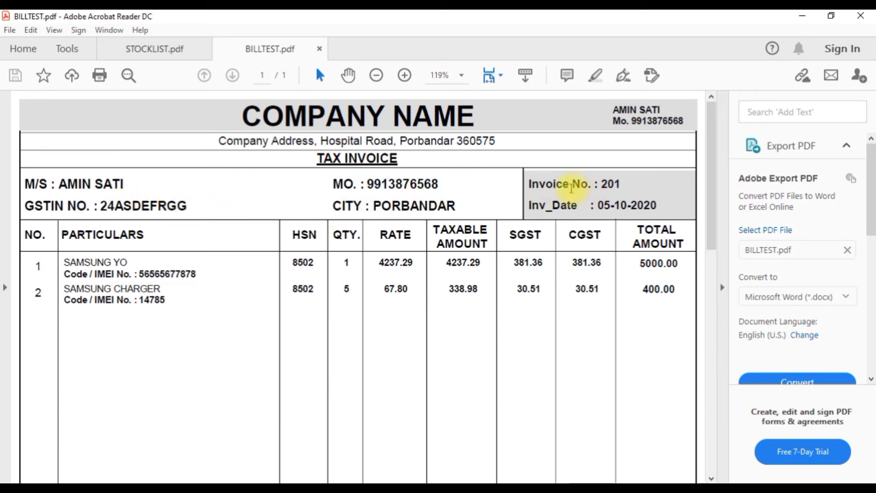
{"action": "left_click_drag", "start_coordinate": [571, 188], "coordinate": [656, 206]}
{"action": "left_click", "coordinate": [589, 204]}
{"action": "scroll", "coordinate": [363, 209], "scroll_direction": "down", "scroll_amount": 3}
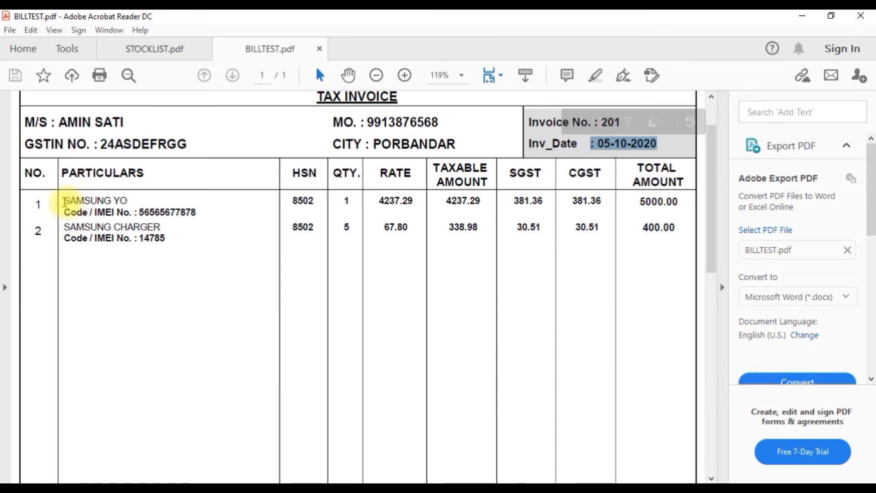
{"action": "left_click_drag", "start_coordinate": [64, 201], "coordinate": [128, 201]}
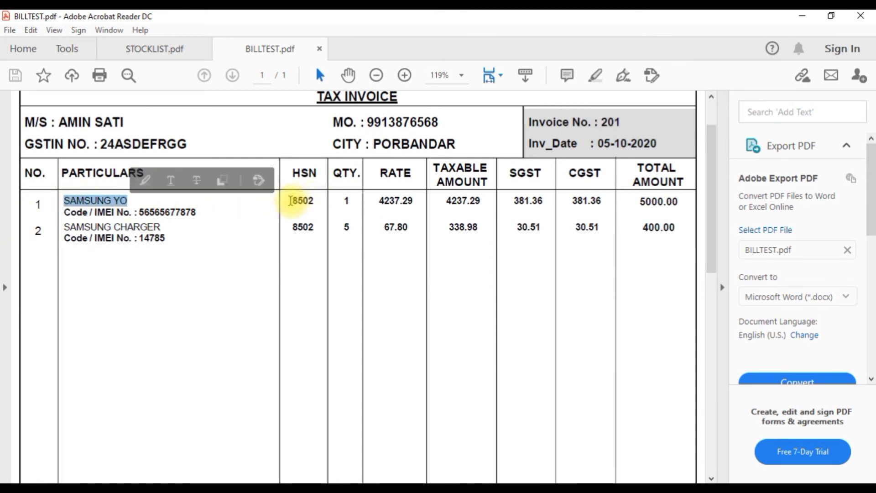
{"action": "left_click_drag", "start_coordinate": [290, 200], "coordinate": [671, 201]}
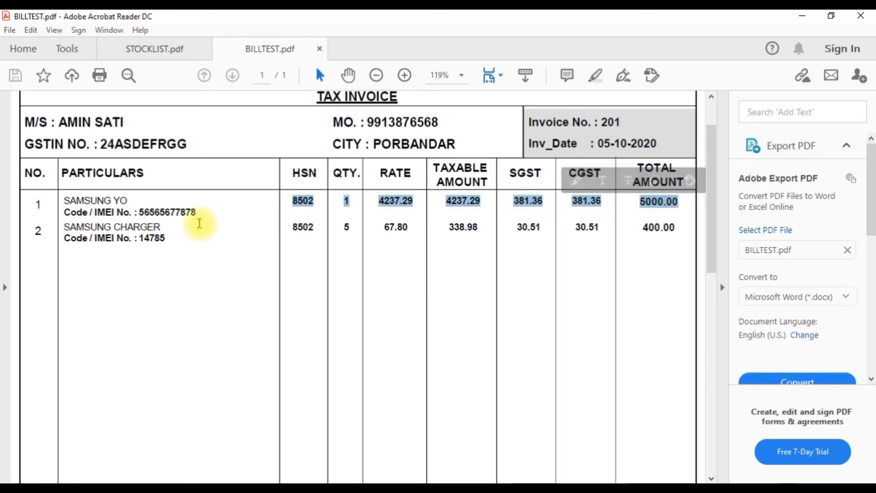
{"action": "left_click", "coordinate": [199, 224]}
{"action": "left_click_drag", "start_coordinate": [52, 229], "coordinate": [204, 227]}
{"action": "left_click", "coordinate": [340, 240]}
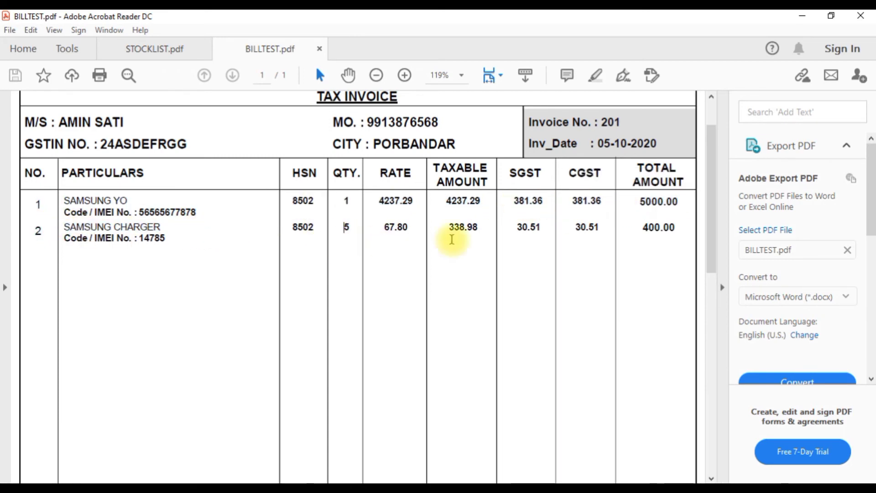
{"action": "scroll", "coordinate": [711, 245], "scroll_direction": "down", "scroll_amount": 3}
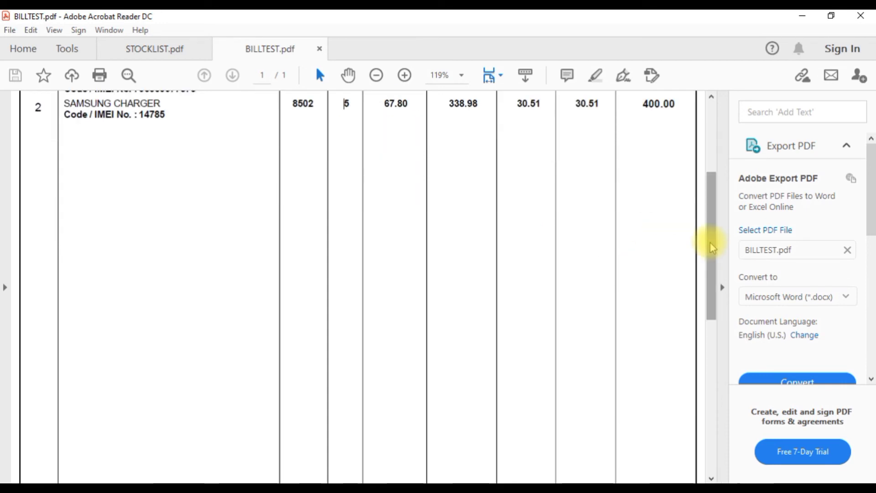
{"action": "left_click_drag", "start_coordinate": [712, 244], "coordinate": [705, 349]}
{"action": "left_click_drag", "start_coordinate": [76, 330], "coordinate": [182, 334]}
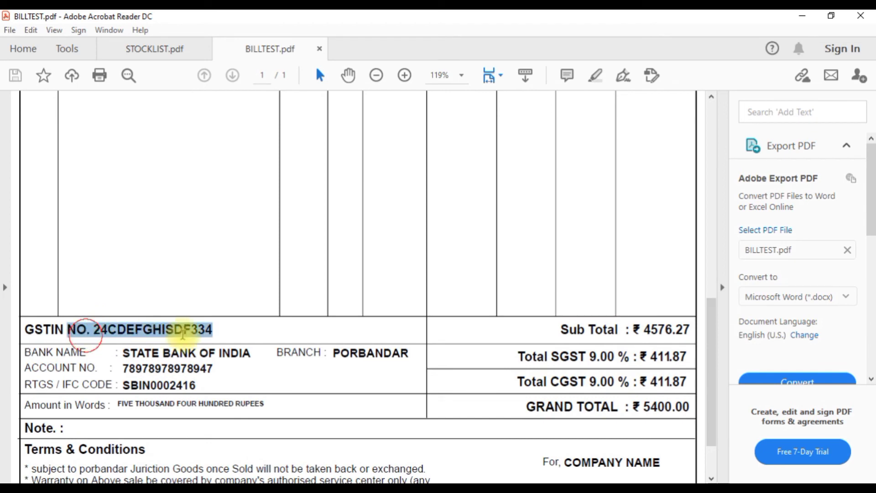
{"action": "left_click", "coordinate": [171, 357]}
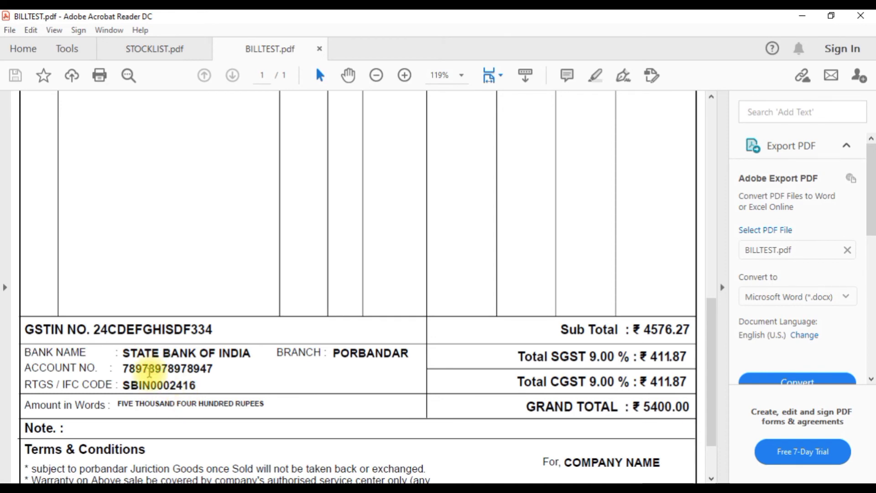
{"action": "left_click_drag", "start_coordinate": [117, 352], "coordinate": [185, 391]}
{"action": "left_click_drag", "start_coordinate": [560, 329], "coordinate": [691, 330]}
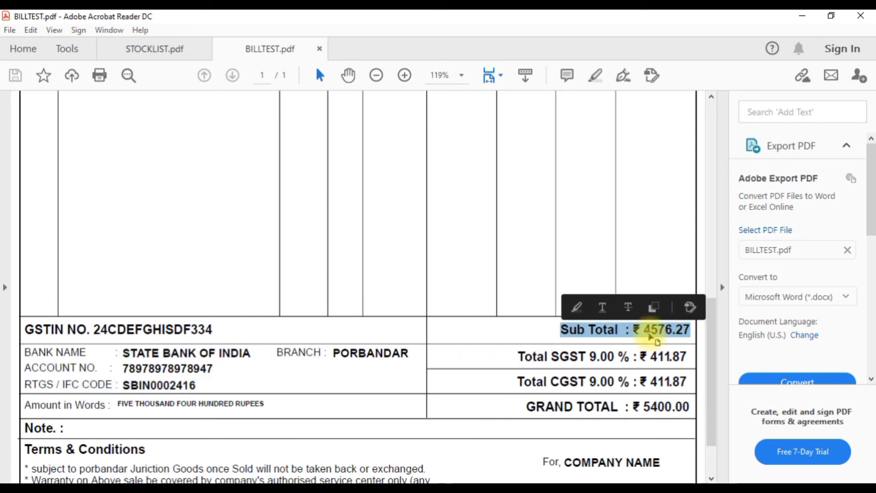
{"action": "scroll", "coordinate": [579, 191], "scroll_direction": "up", "scroll_amount": 2}
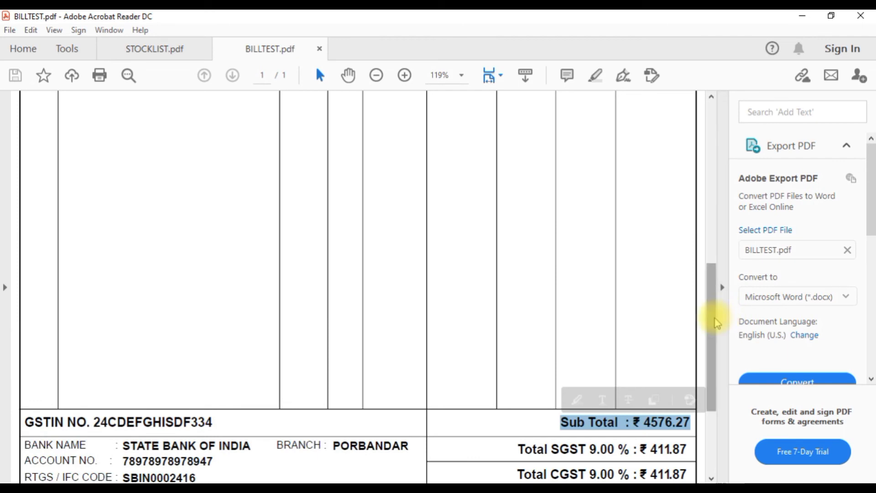
{"action": "left_click_drag", "start_coordinate": [716, 323], "coordinate": [714, 166]}
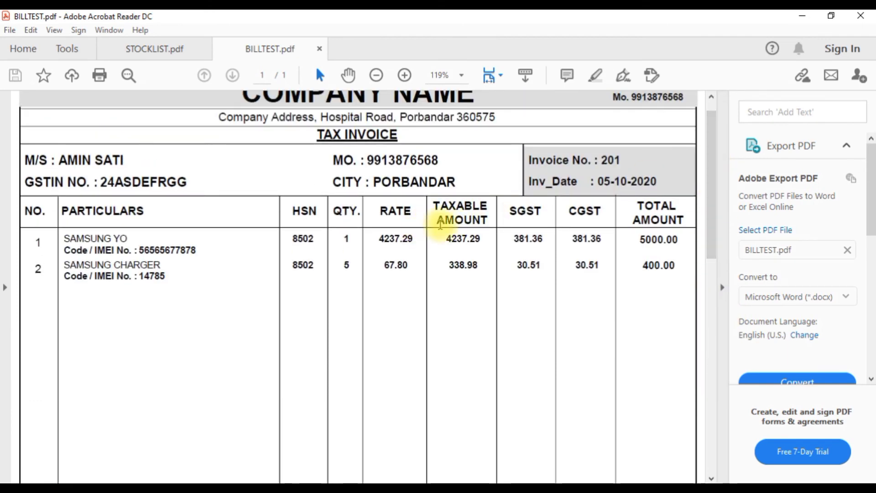
{"action": "left_click_drag", "start_coordinate": [437, 205], "coordinate": [479, 265]}
{"action": "left_click", "coordinate": [471, 266]}
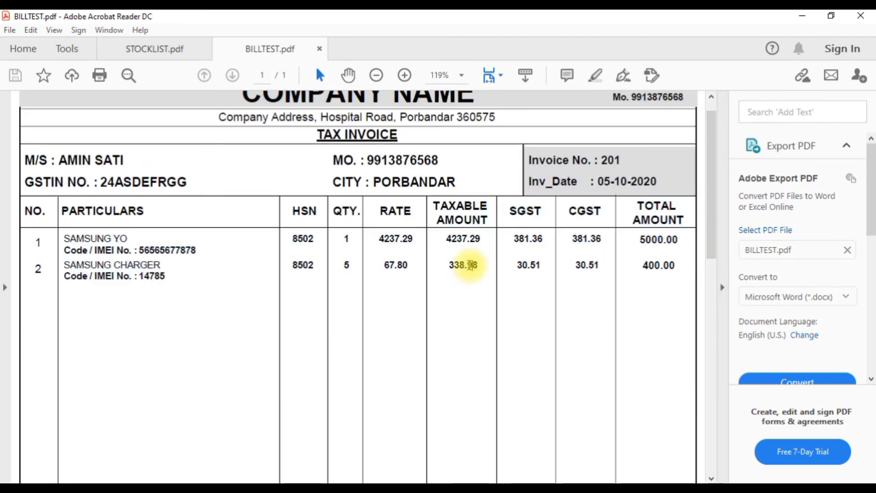
{"action": "left_click_drag", "start_coordinate": [711, 212], "coordinate": [708, 426]}
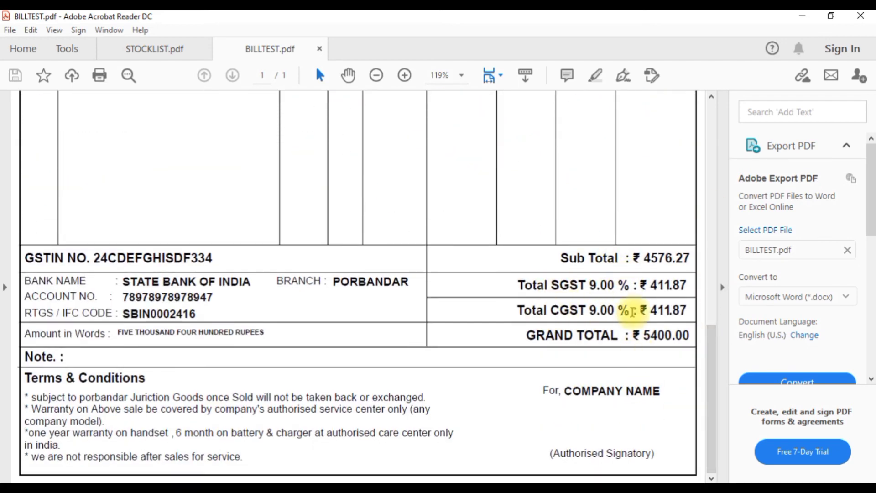
{"action": "left_click_drag", "start_coordinate": [526, 335], "coordinate": [660, 343]}
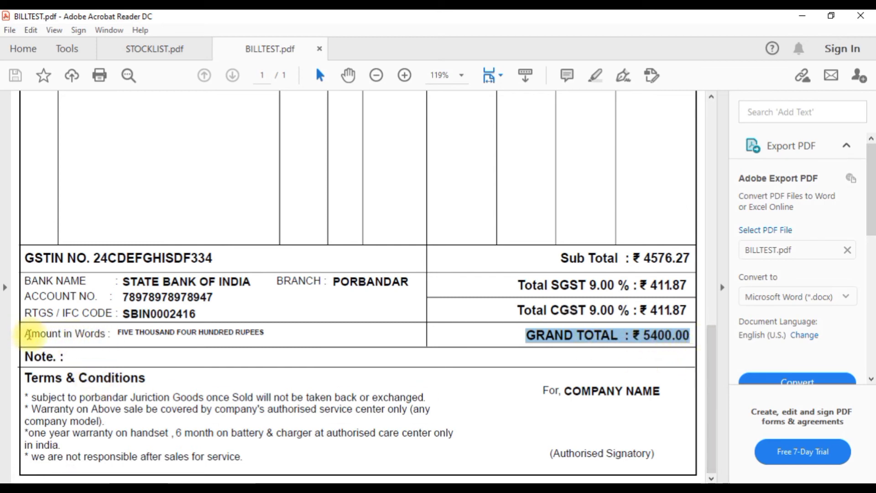
{"action": "left_click_drag", "start_coordinate": [28, 335], "coordinate": [264, 333]}
{"action": "left_click", "coordinate": [202, 337]}
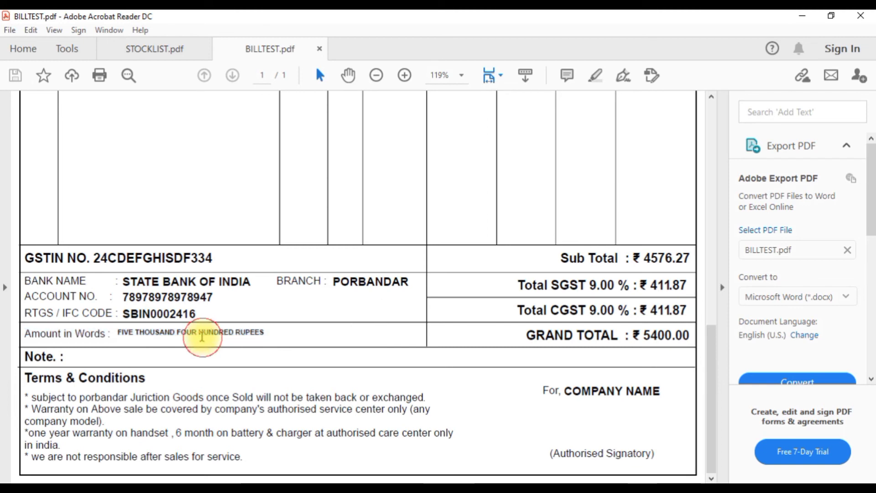
{"action": "left_click", "coordinate": [61, 358]}
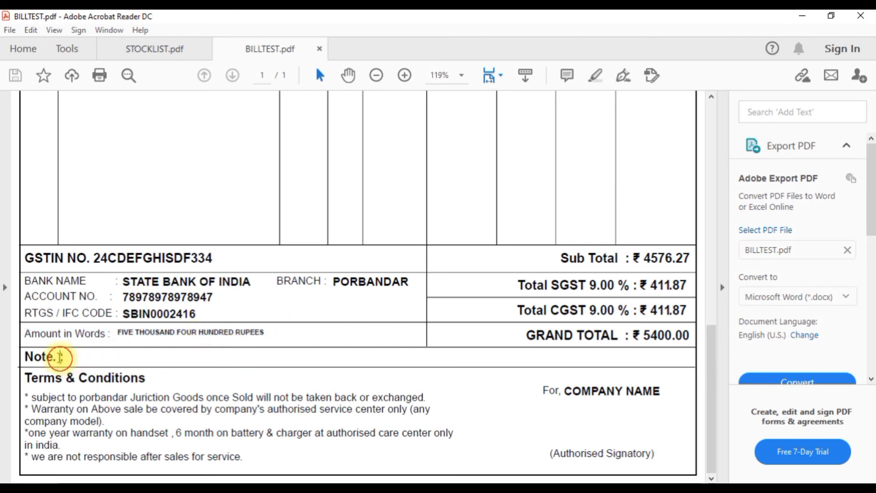
{"action": "left_click_drag", "start_coordinate": [71, 357], "coordinate": [24, 358]}
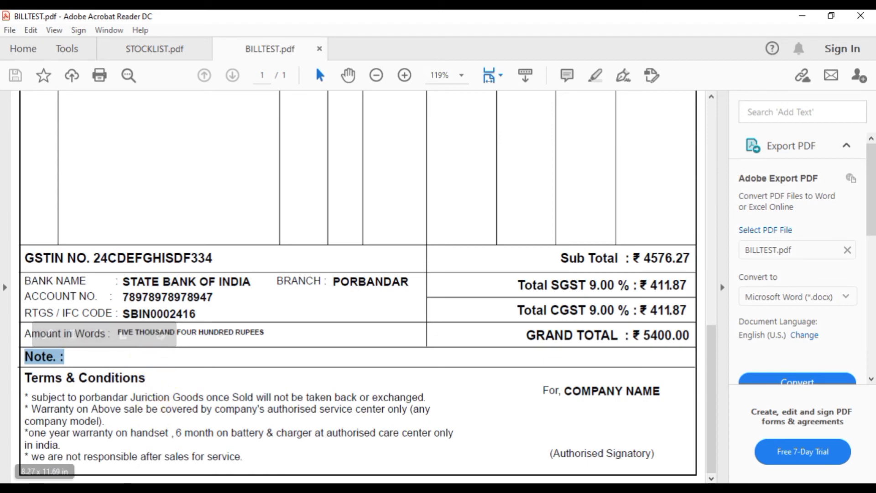
{"action": "left_click", "coordinate": [199, 453]}
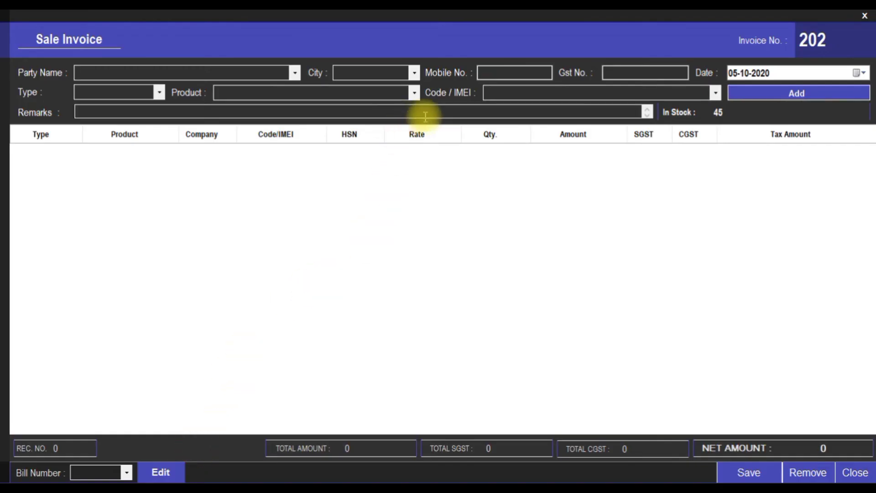
{"action": "left_click", "coordinate": [373, 109]}
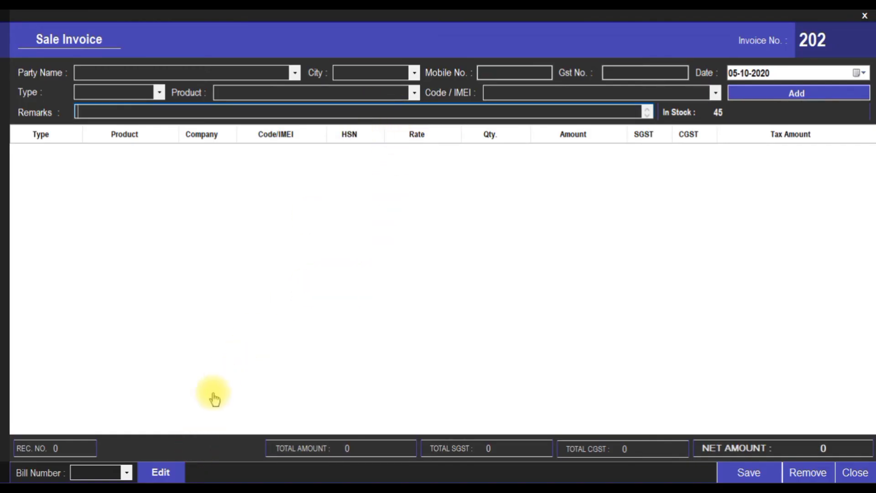
{"action": "left_click", "coordinate": [183, 439]}
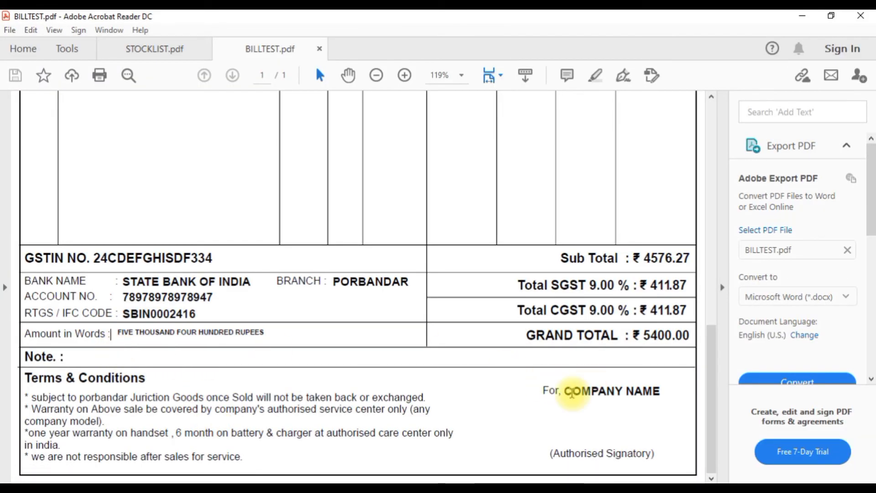
{"action": "left_click_drag", "start_coordinate": [565, 392], "coordinate": [661, 393]}
{"action": "left_click", "coordinate": [121, 403]}
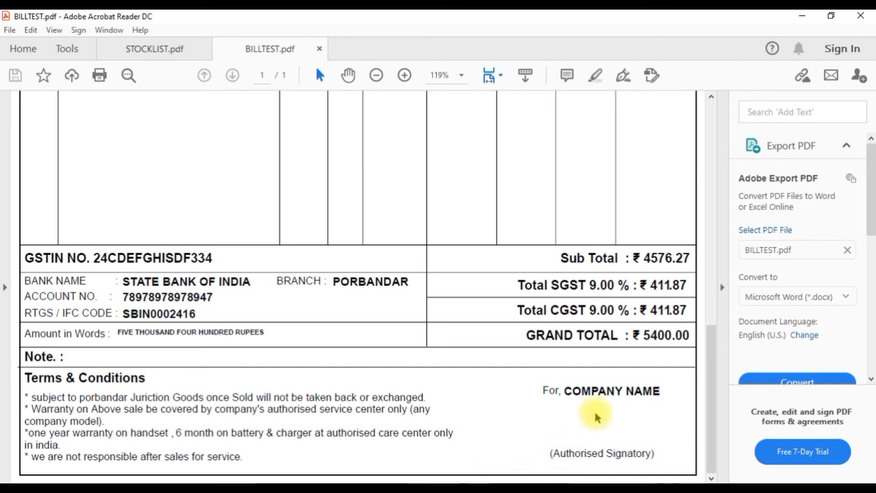
{"action": "left_click_drag", "start_coordinate": [711, 359], "coordinate": [698, 119]}
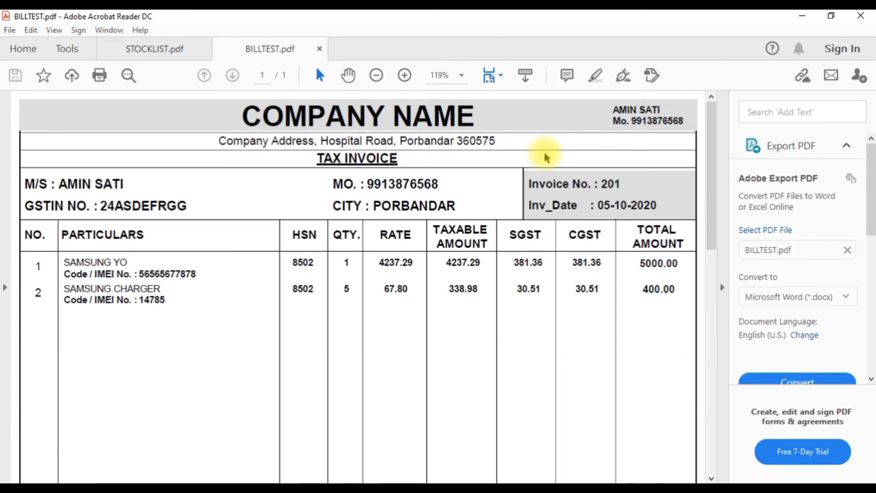
Close Acrobat and the old form, then reopen a blank Sale Invoice numbered 202
{"action": "left_click", "coordinate": [861, 17]}
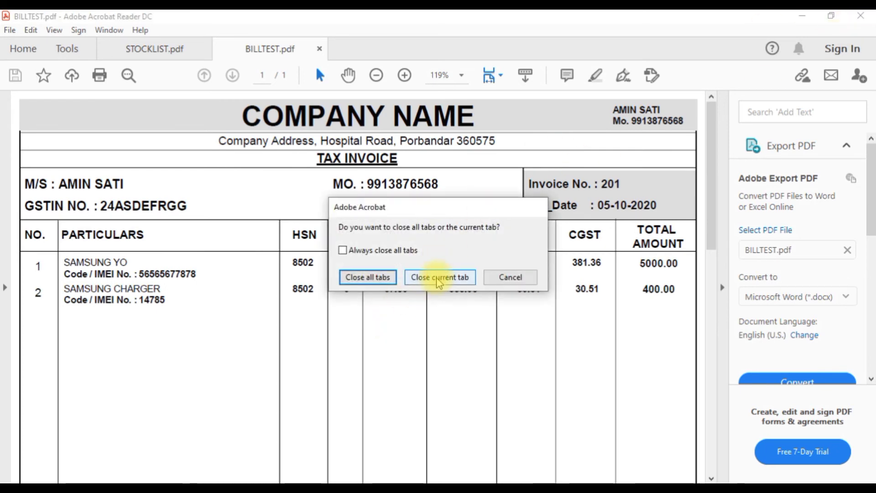
{"action": "left_click", "coordinate": [368, 277]}
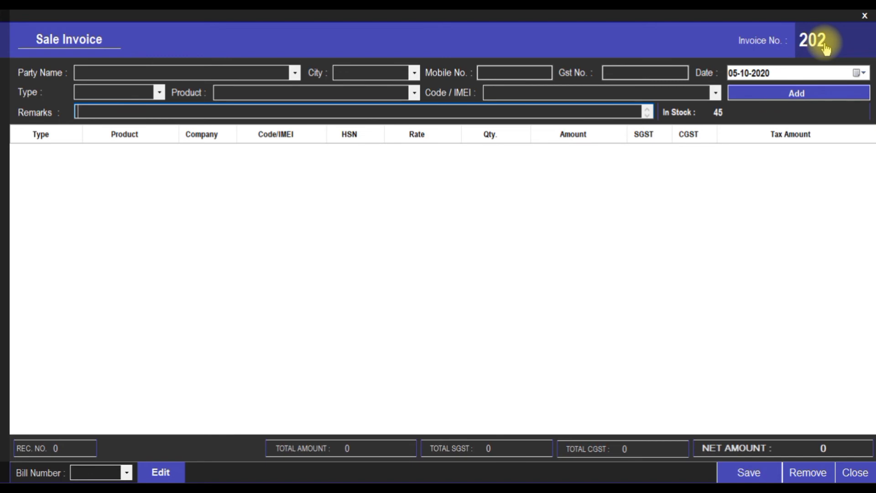
{"action": "left_click", "coordinate": [857, 474]}
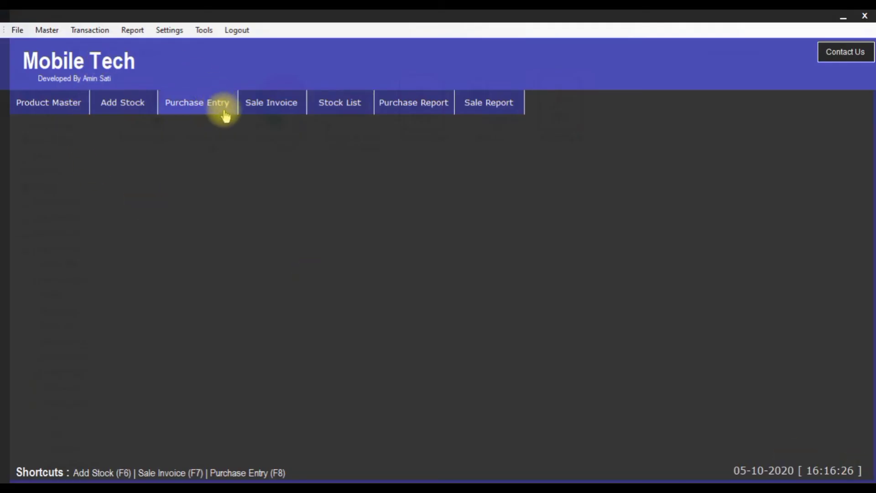
{"action": "left_click", "coordinate": [283, 108]}
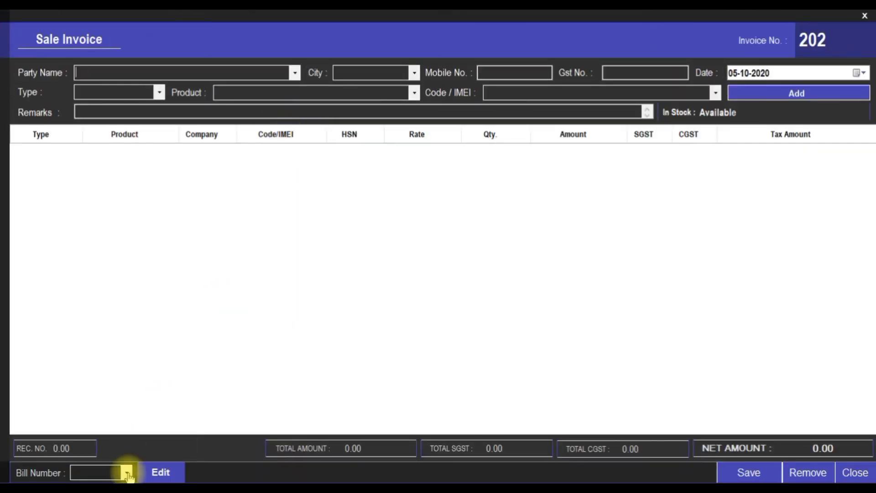
Load saved bill 201 into the Sale Invoice form for editing
{"action": "left_click", "coordinate": [128, 474]}
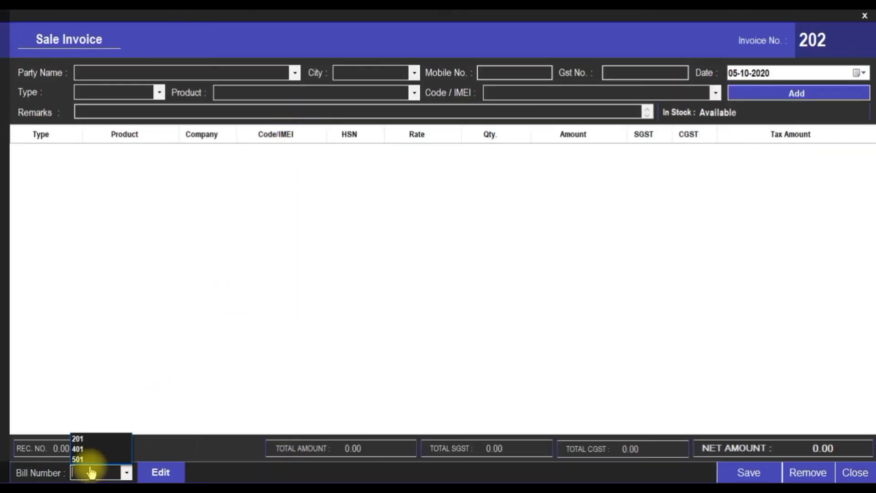
{"action": "left_click", "coordinate": [88, 439]}
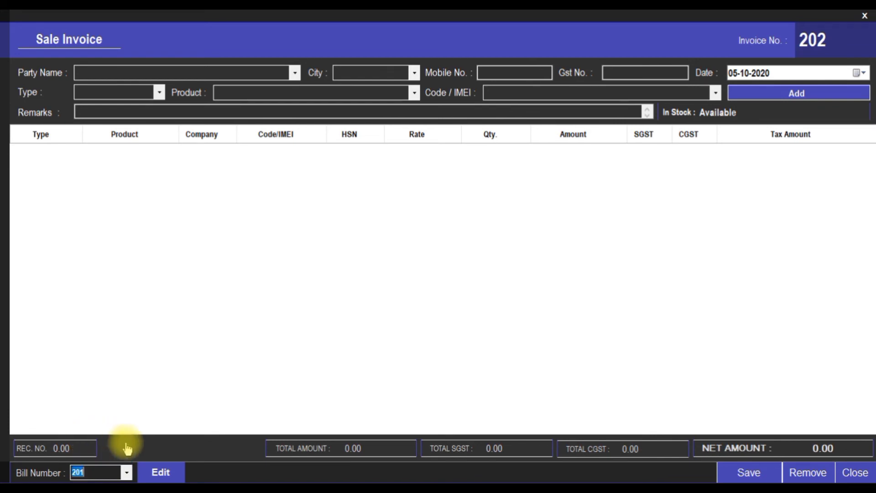
{"action": "left_click", "coordinate": [161, 472]}
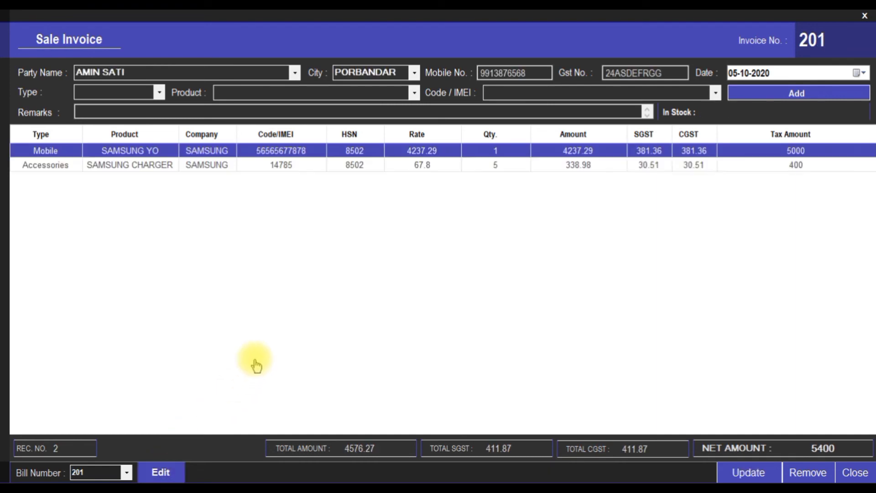
Set the charger line's tax amount to 1000 and quantity to 10, net amount 7000
{"action": "left_click", "coordinate": [364, 169]}
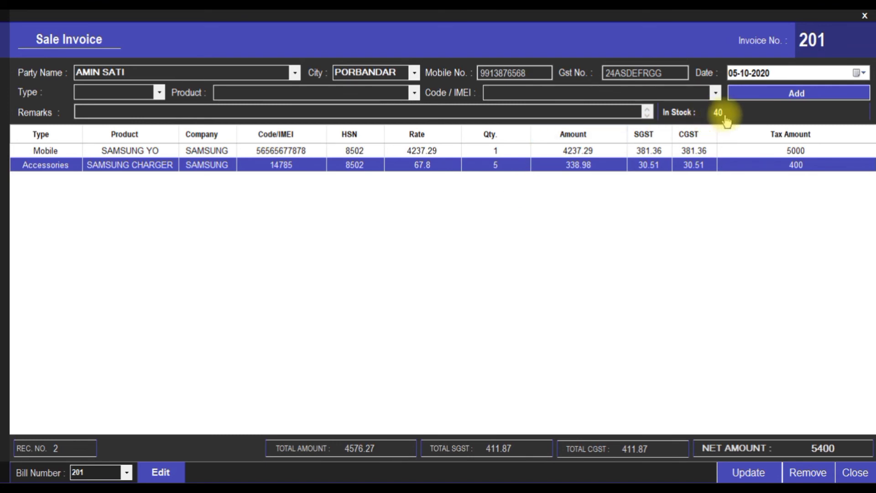
{"action": "left_click", "coordinate": [787, 168]}
{"action": "type", "text": "1000"}
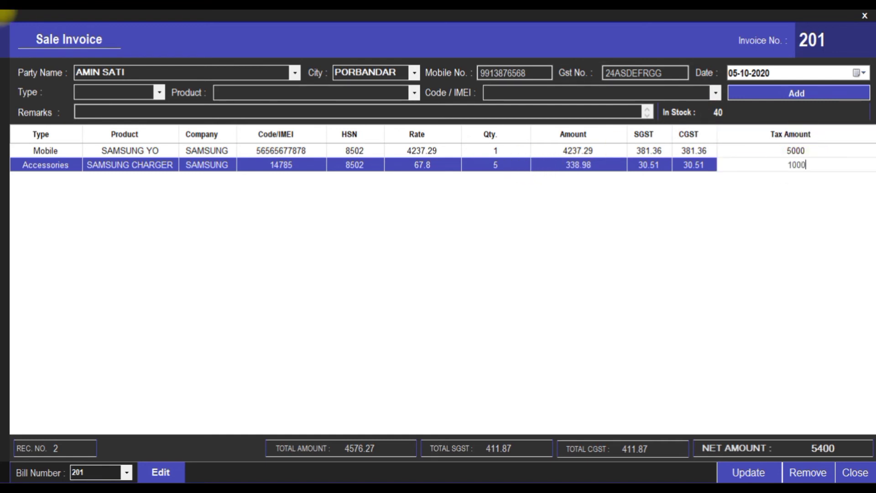
{"action": "key", "text": "Return"}
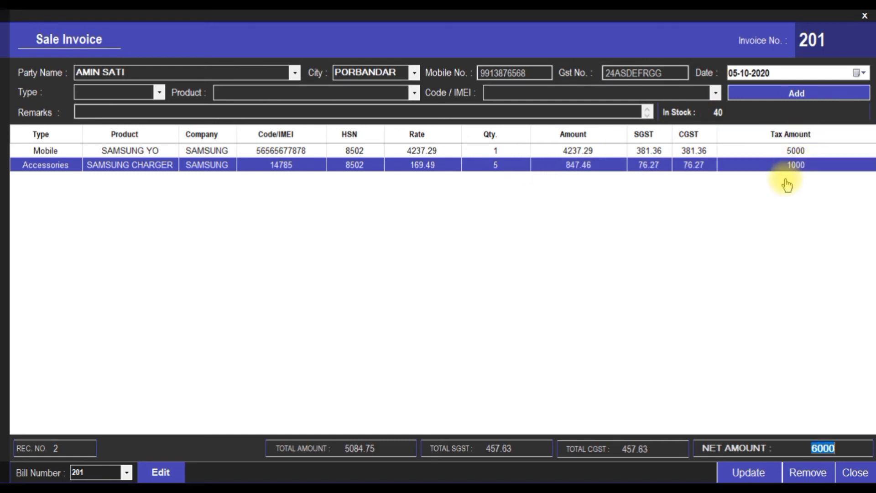
{"action": "left_click", "coordinate": [496, 169]}
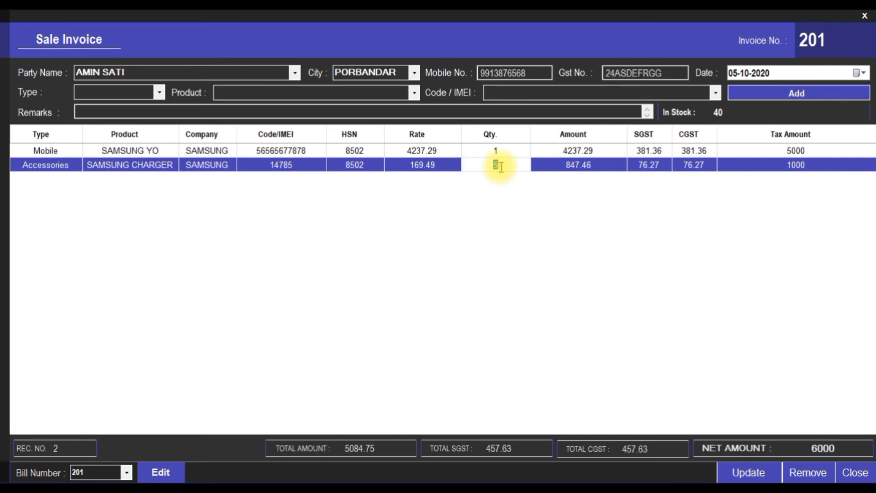
{"action": "type", "text": "10"}
{"action": "key", "text": "Tab"}
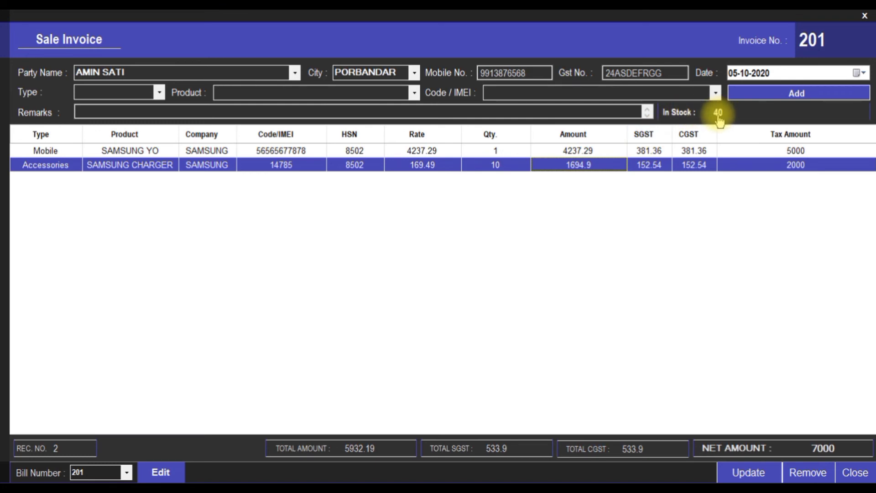
{"action": "left_click", "coordinate": [492, 151]}
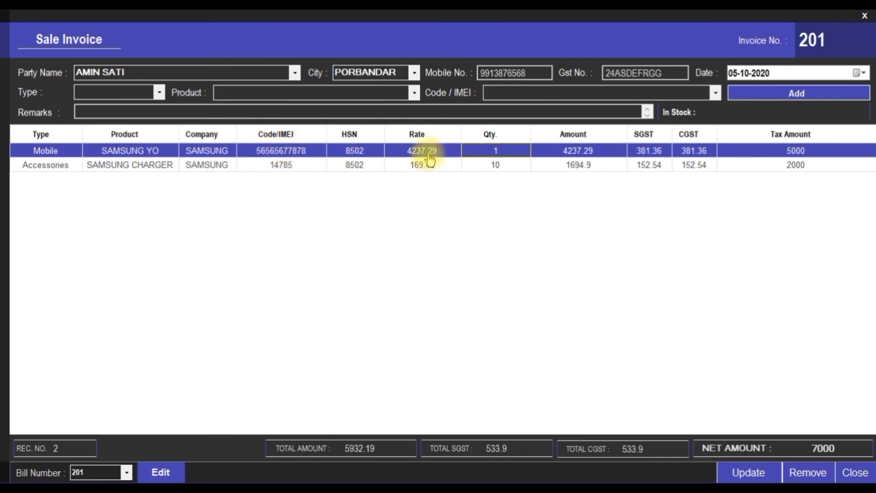
Remove the SAMSUNG YO line, update invoice 201 at net 2000, then reload and close it
{"action": "left_click", "coordinate": [792, 470]}
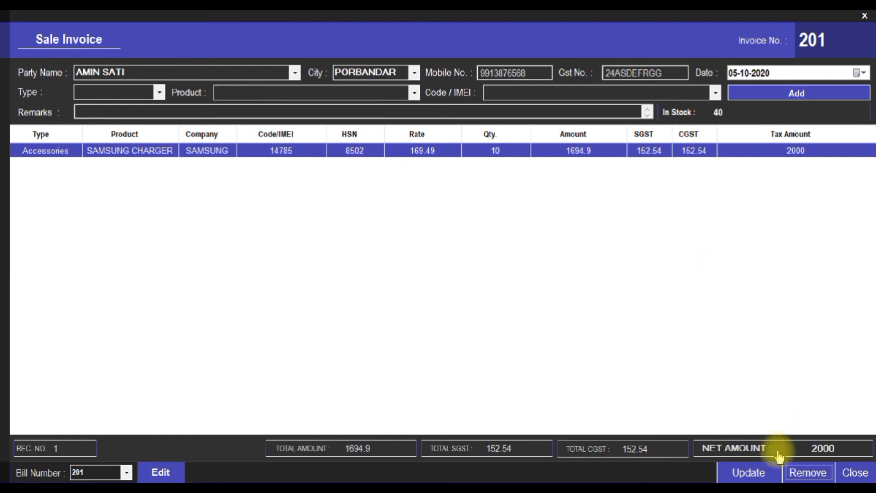
{"action": "left_click", "coordinate": [751, 474]}
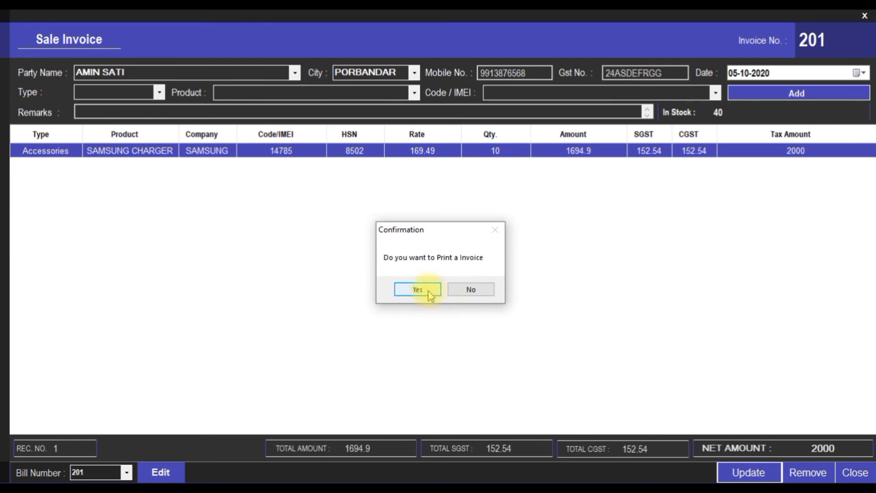
{"action": "left_click", "coordinate": [471, 289]}
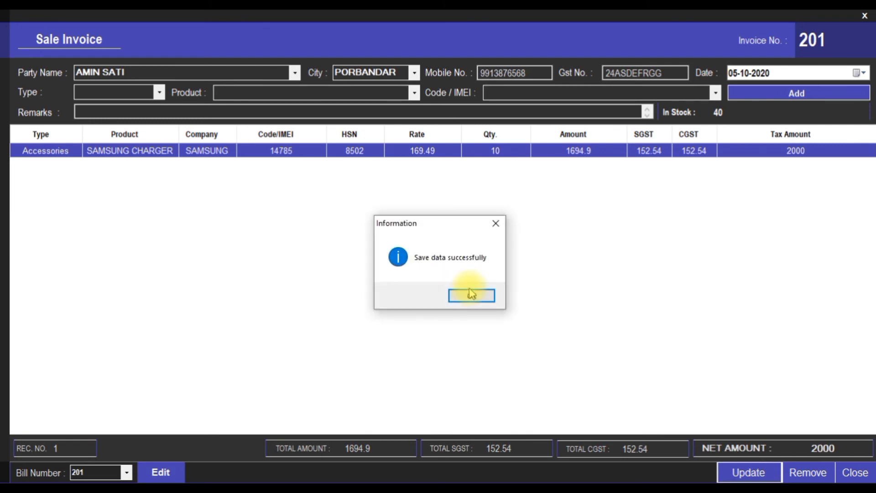
{"action": "left_click", "coordinate": [473, 297]}
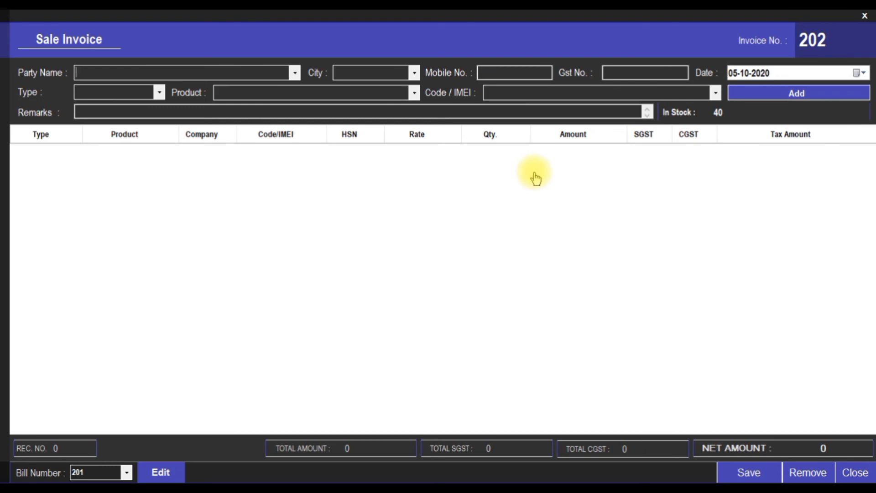
{"action": "left_click", "coordinate": [165, 473]}
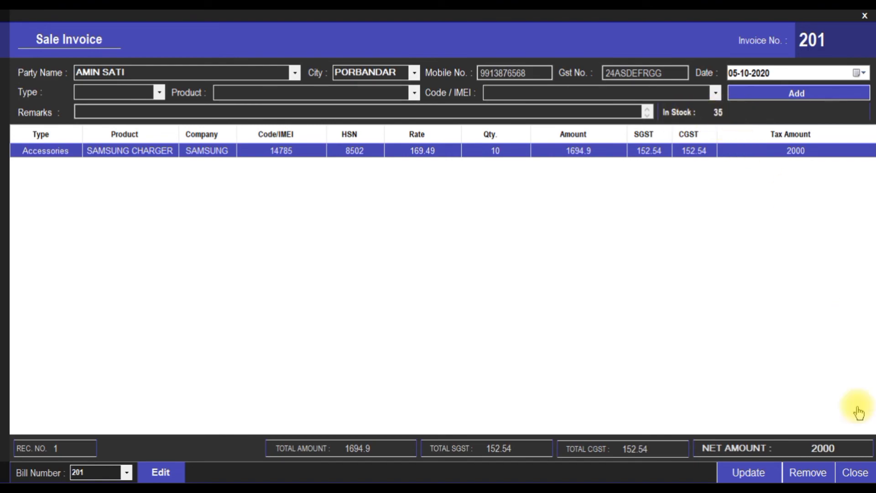
{"action": "left_click", "coordinate": [852, 474]}
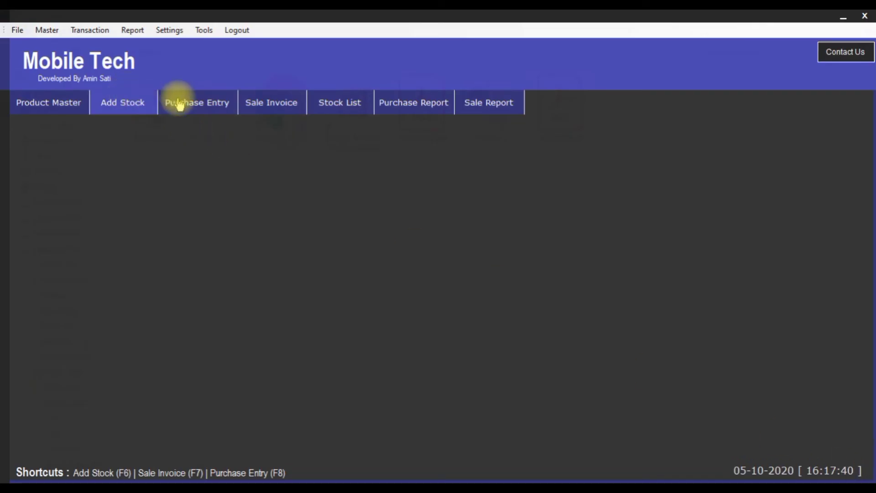
Confirm SAMSUNG CHARGER reads 35 in the full stock list, then start blank sale invoice 202
{"action": "left_click", "coordinate": [358, 107]}
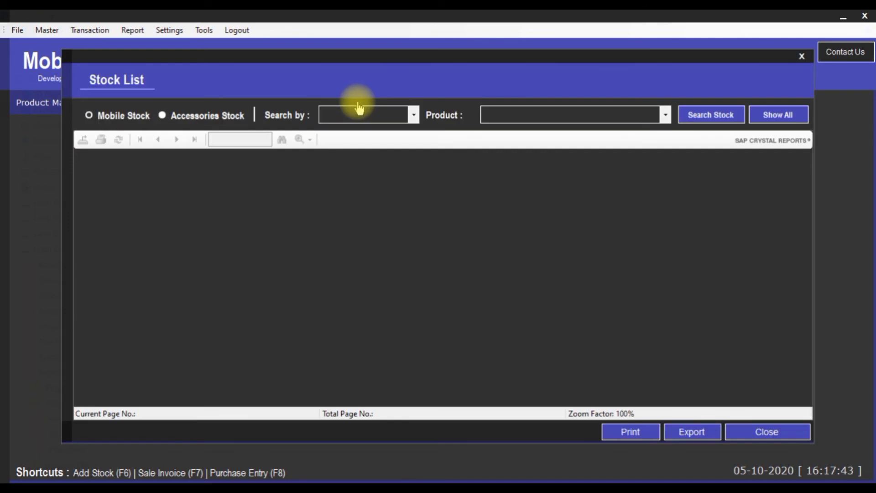
{"action": "left_click", "coordinate": [780, 118]}
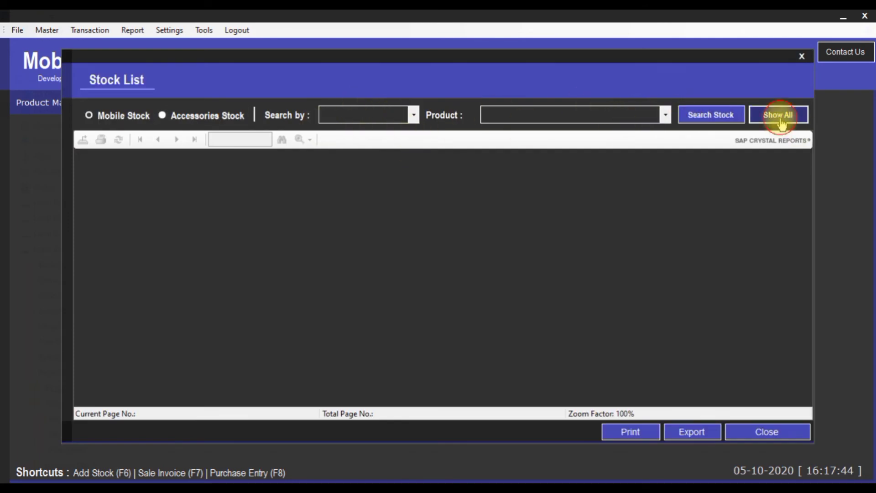
{"action": "scroll", "coordinate": [695, 283], "scroll_direction": "down", "scroll_amount": 5}
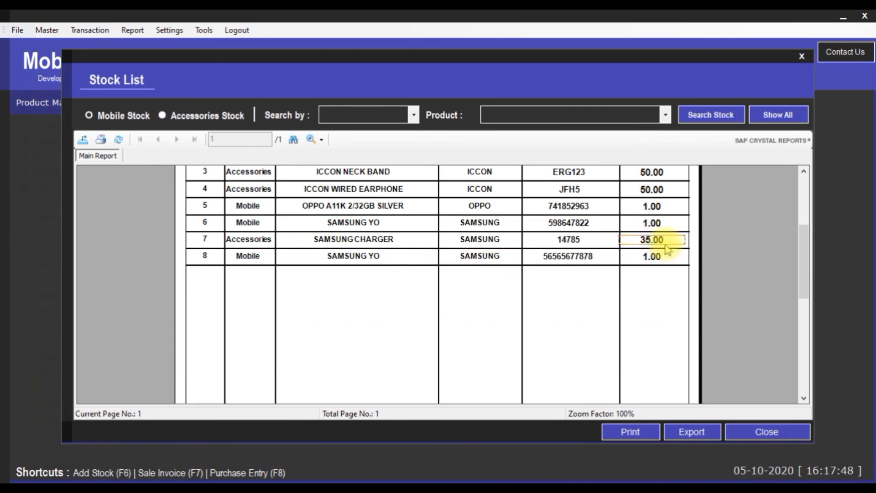
{"action": "left_click", "coordinate": [347, 256]}
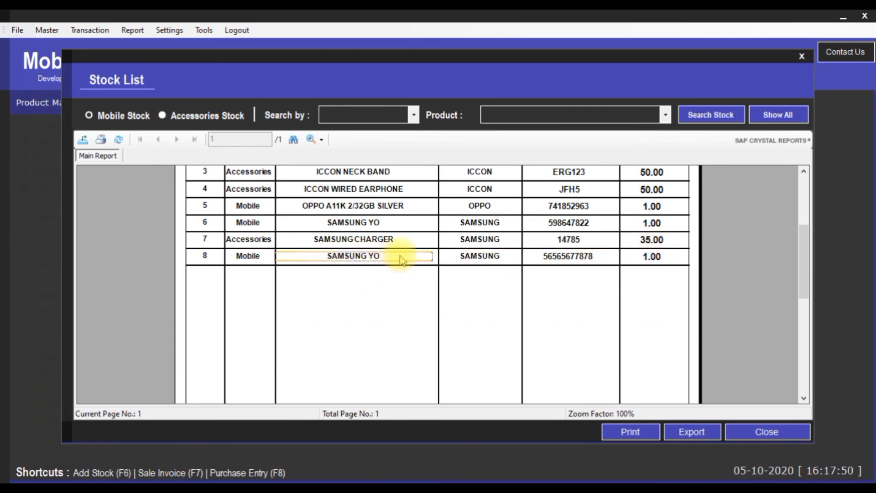
{"action": "left_click", "coordinate": [473, 257]}
{"action": "left_click", "coordinate": [566, 256]}
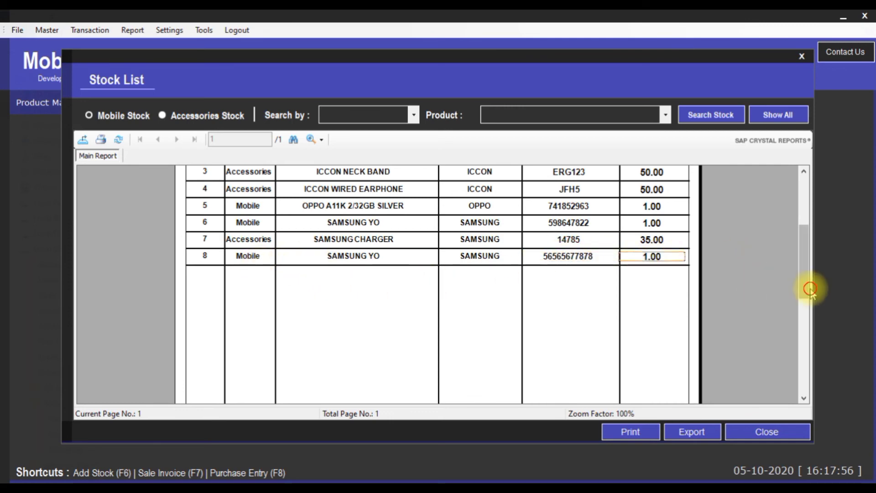
{"action": "left_click_drag", "start_coordinate": [802, 231], "coordinate": [804, 185]}
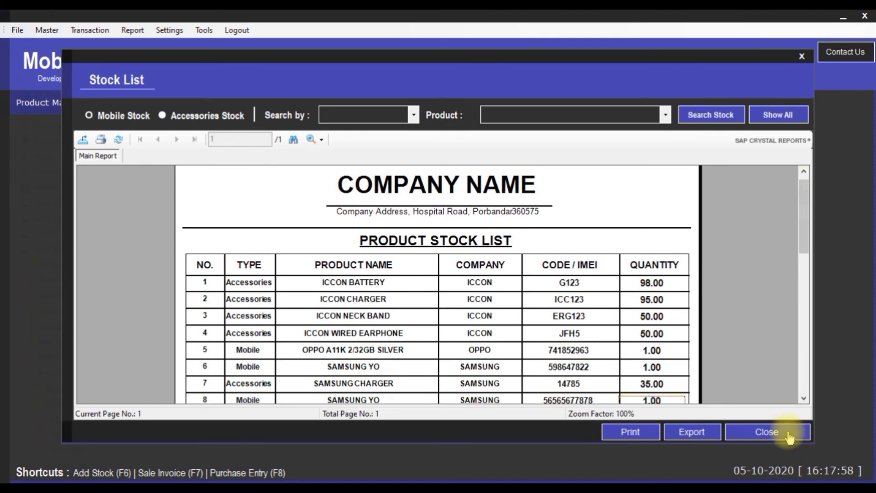
{"action": "left_click", "coordinate": [767, 432]}
{"action": "left_click", "coordinate": [280, 115]}
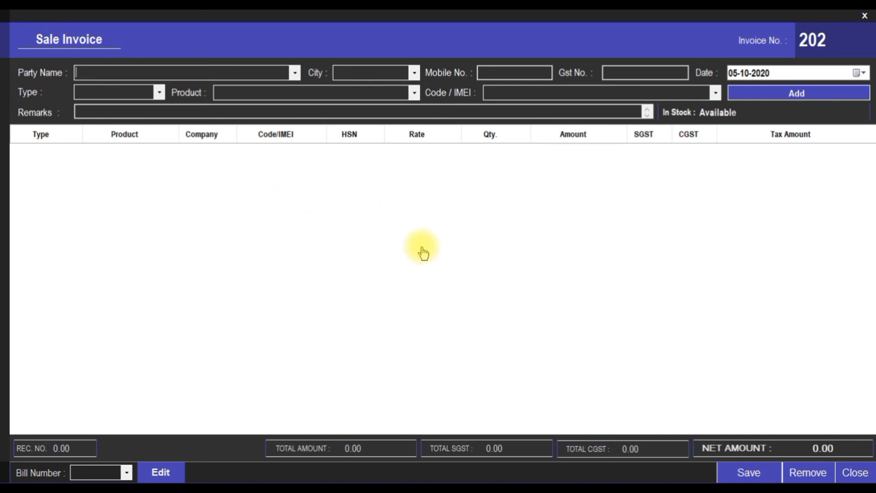
Close the sale invoice and open the Sale Report from the Report menu
{"action": "left_click", "coordinate": [850, 474]}
{"action": "left_click", "coordinate": [98, 30]}
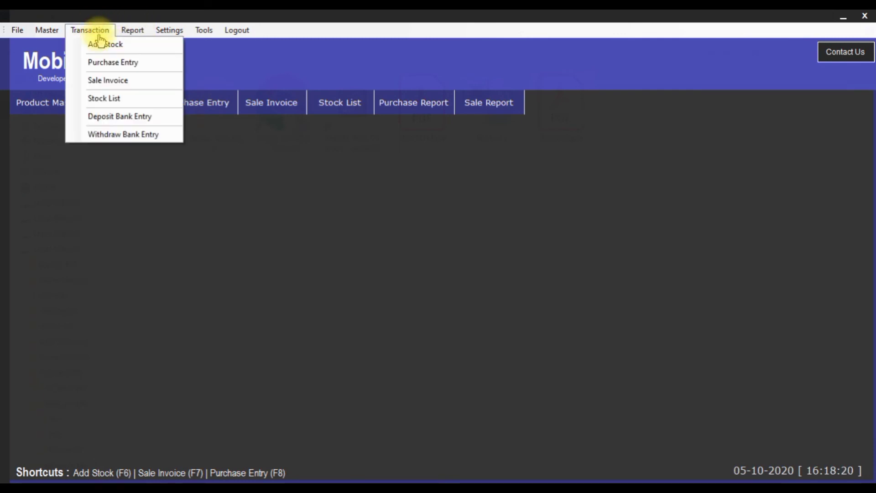
{"action": "mouse_move", "coordinate": [131, 37]}
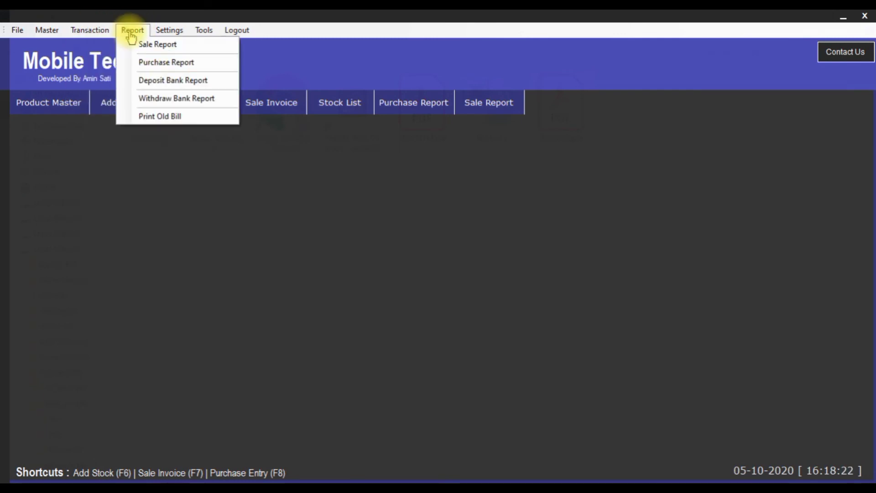
{"action": "left_click", "coordinate": [151, 45]}
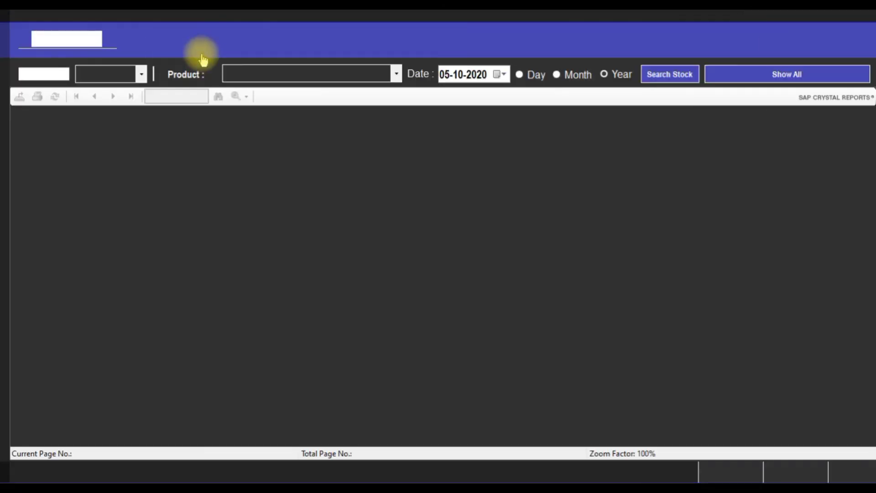
Run the Day sale report for 05-10-2020, showing bill 201 totalling 2000.00
{"action": "left_click", "coordinate": [137, 78]}
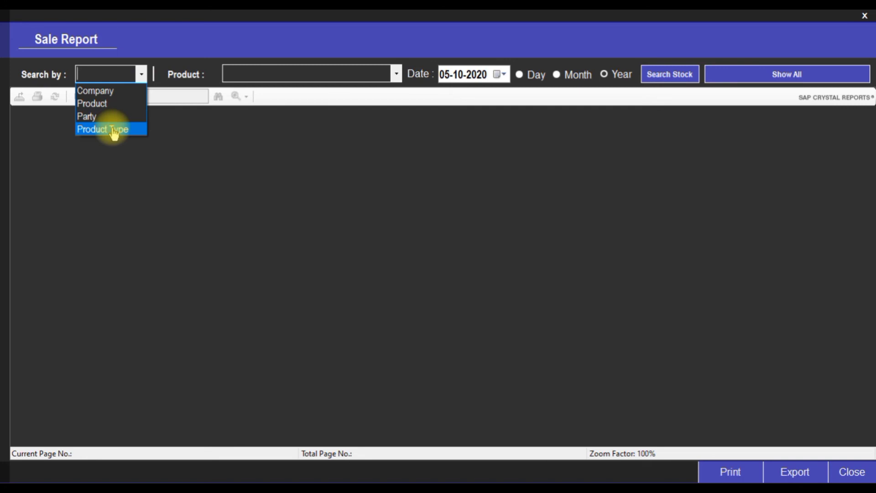
{"action": "left_click", "coordinate": [396, 78]}
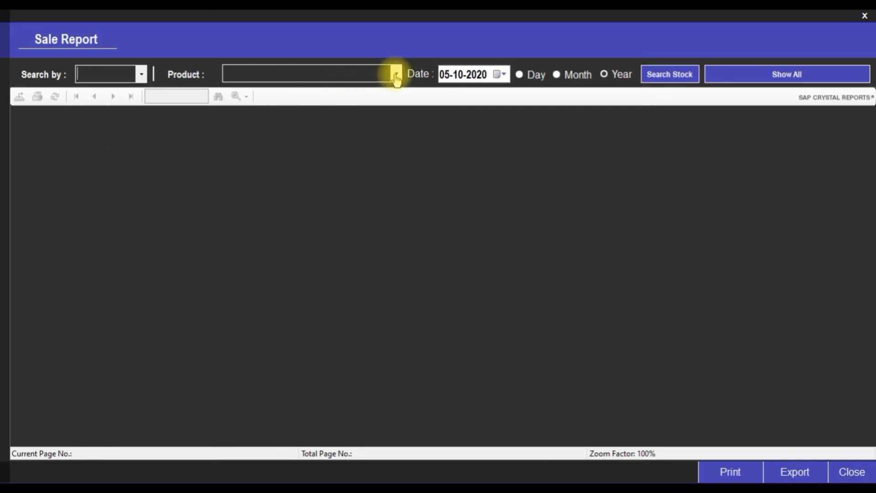
{"action": "left_click", "coordinate": [397, 75]}
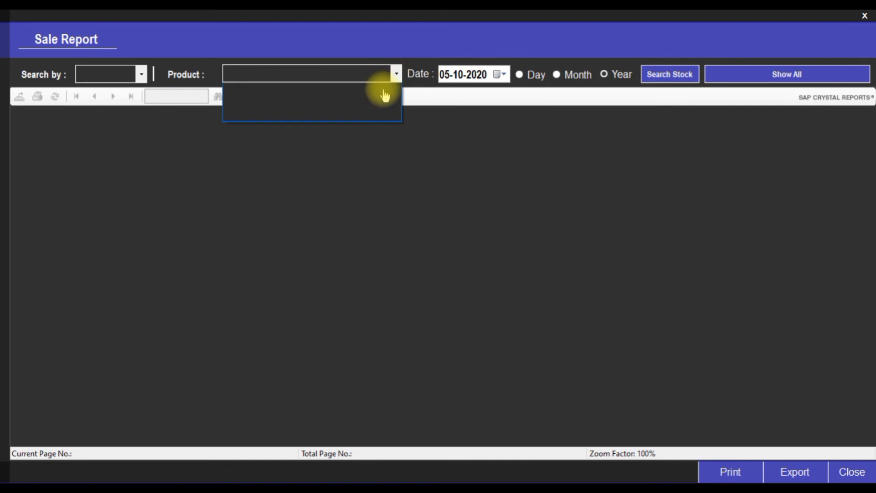
{"action": "left_click", "coordinate": [536, 80]}
{"action": "left_click", "coordinate": [521, 76]}
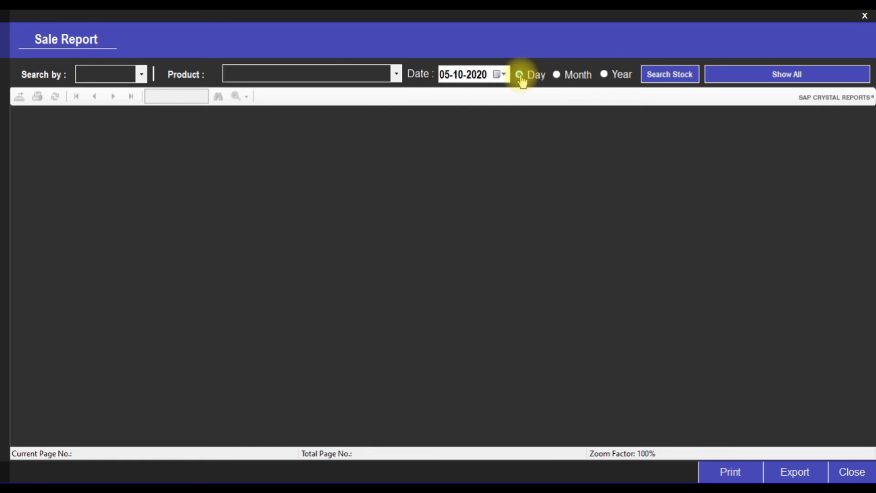
{"action": "left_click", "coordinate": [683, 76]}
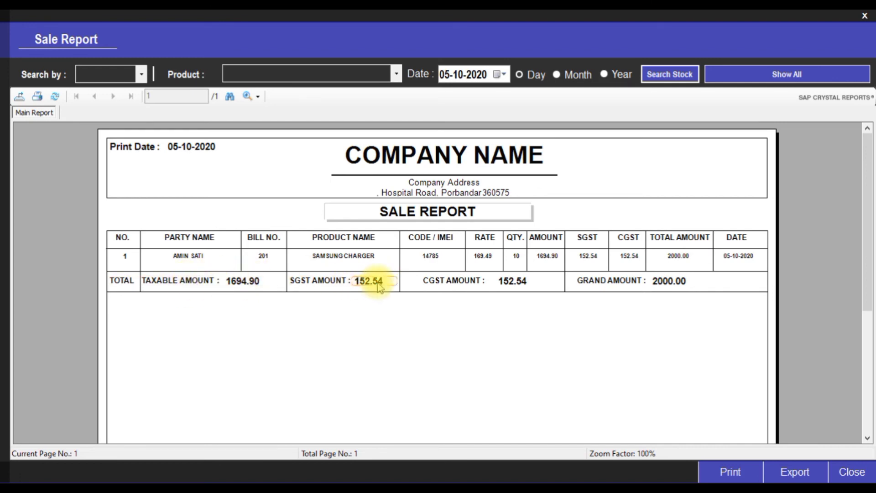
Rerun the sale report for the month, then for the year, listing four sales totalling 15000.00
{"action": "left_click", "coordinate": [671, 286]}
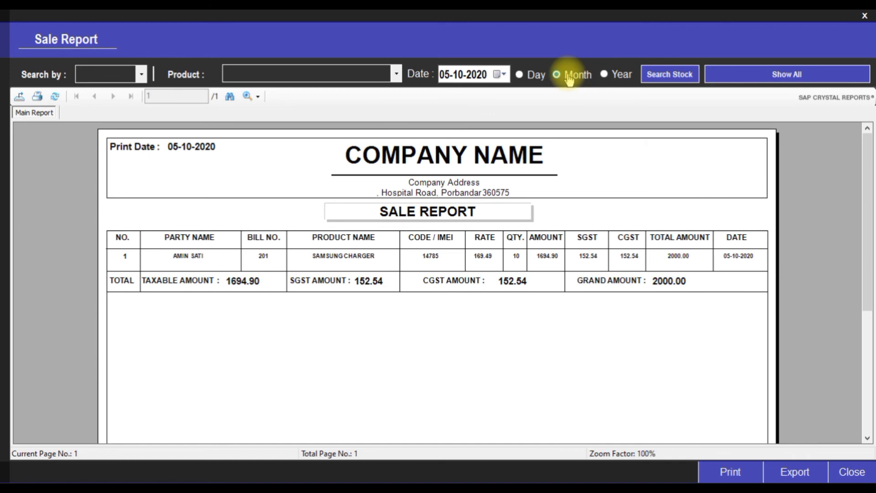
{"action": "left_click", "coordinate": [673, 81]}
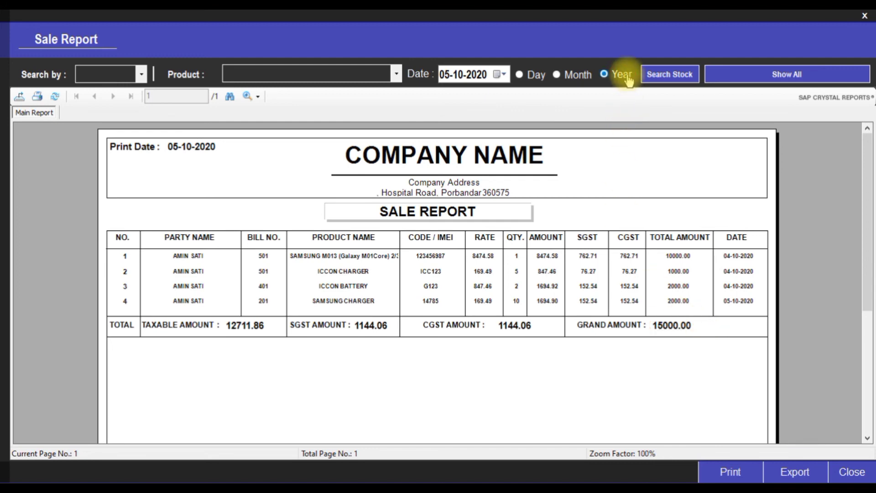
{"action": "left_click", "coordinate": [658, 82]}
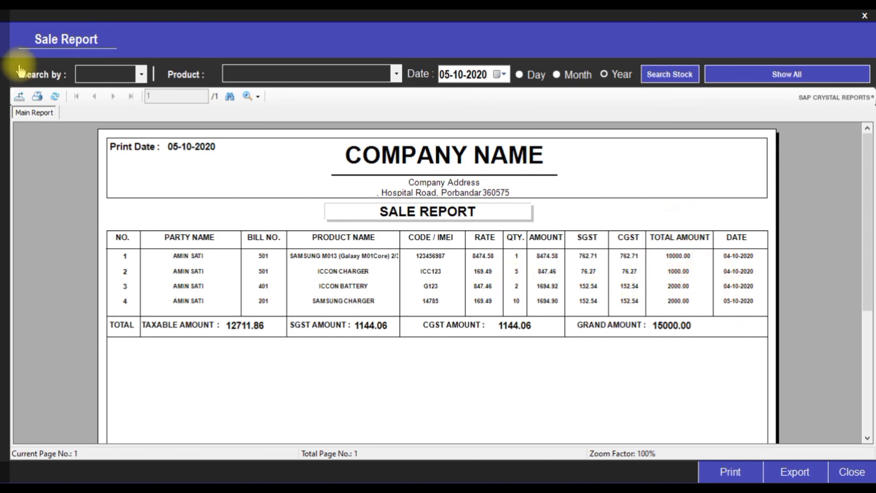
Filter the sale report by a chosen party and run it
{"action": "left_click", "coordinate": [141, 75]}
{"action": "left_click", "coordinate": [91, 104]}
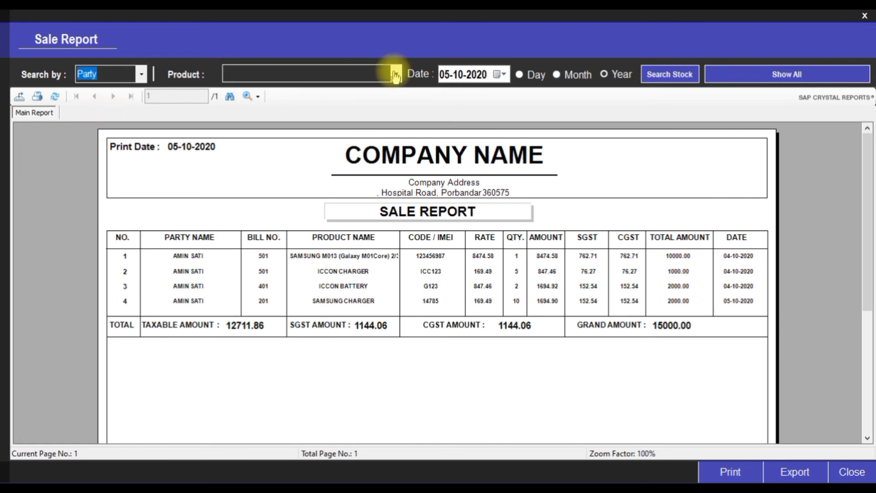
{"action": "left_click", "coordinate": [396, 74]}
{"action": "left_click", "coordinate": [379, 86]}
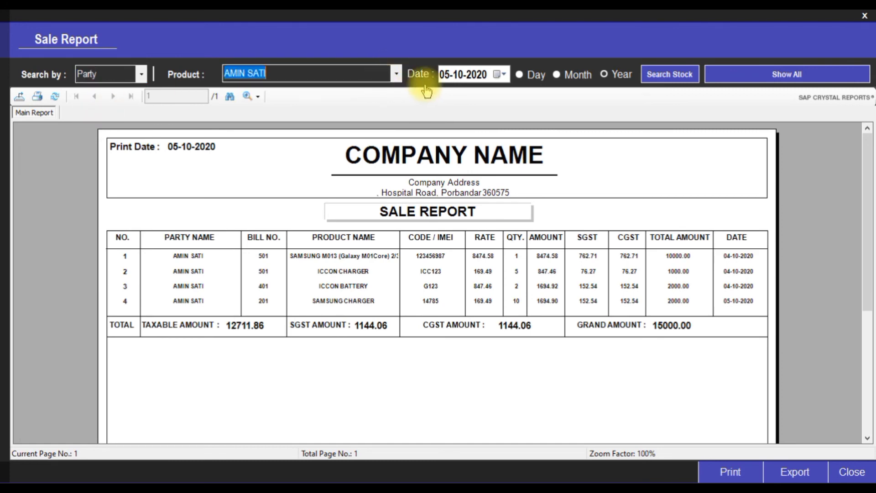
{"action": "left_click", "coordinate": [650, 77]}
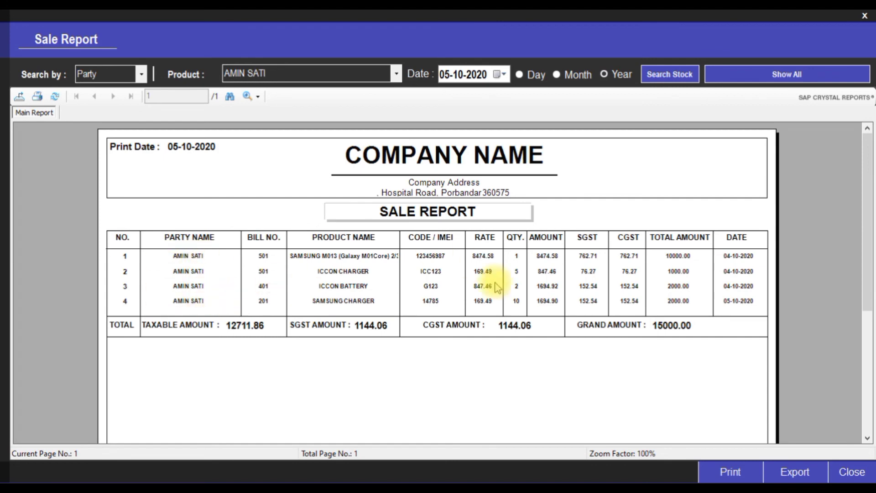
Switch the filter to company ICCON and show only ICCON sales
{"action": "left_click", "coordinate": [143, 75]}
{"action": "left_click", "coordinate": [120, 88]}
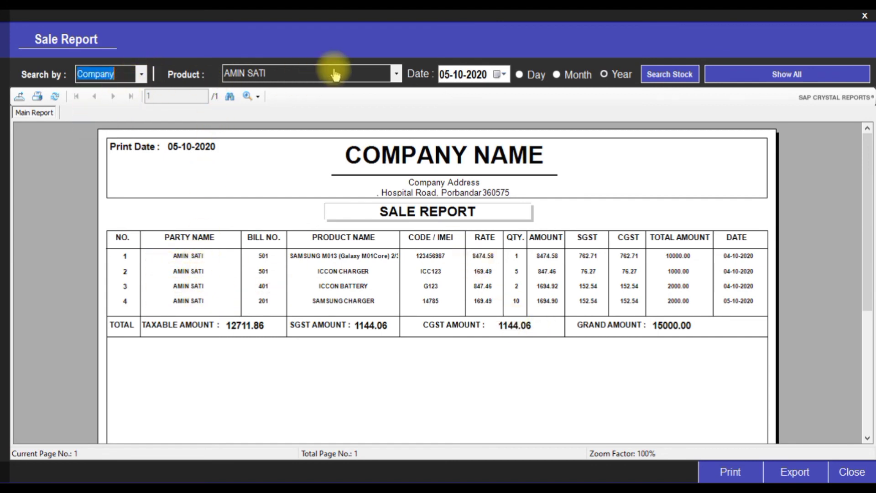
{"action": "left_click", "coordinate": [399, 78]}
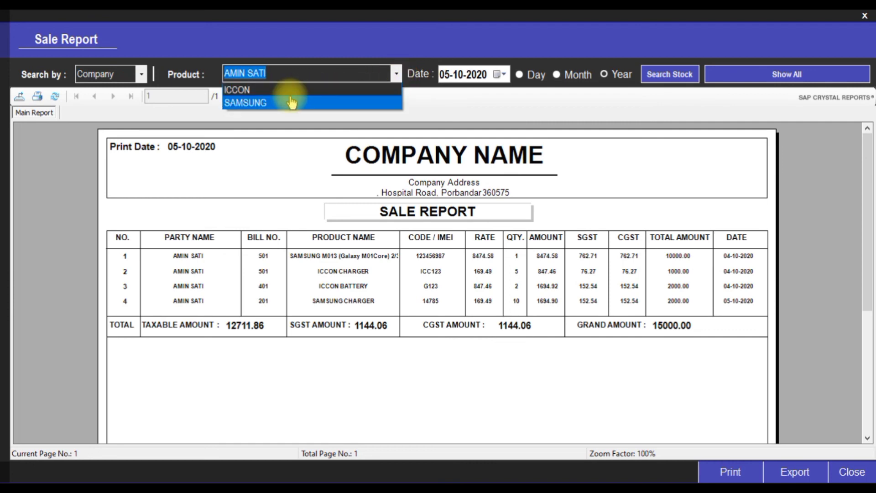
{"action": "left_click", "coordinate": [270, 90]}
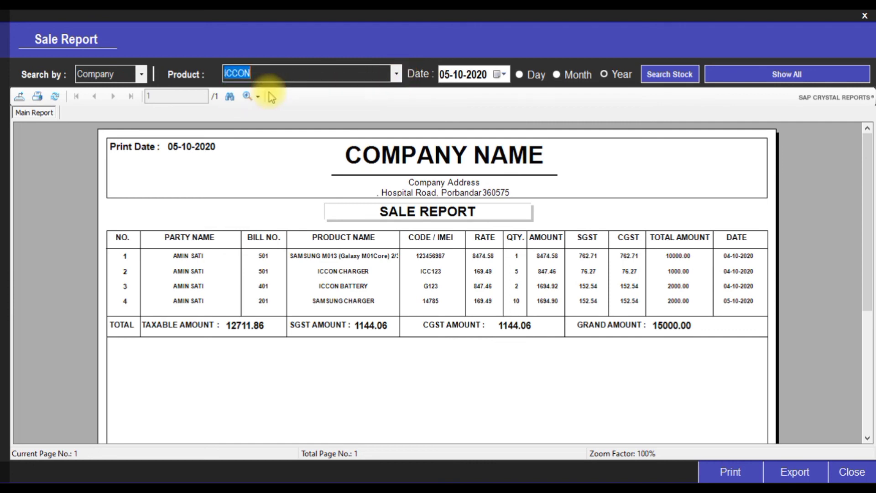
{"action": "left_click", "coordinate": [670, 74]}
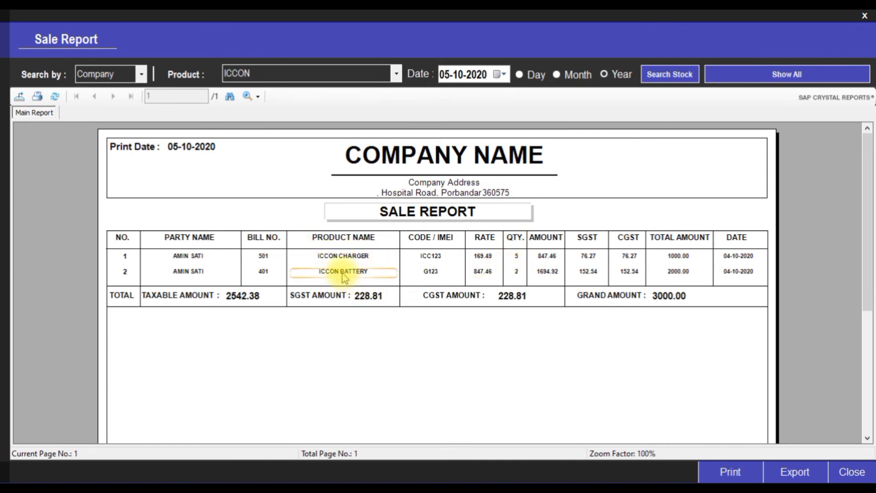
Change the company filter to SAMSUNG, listing bills 501 and 201 totalling 12000.00
{"action": "left_click", "coordinate": [396, 74]}
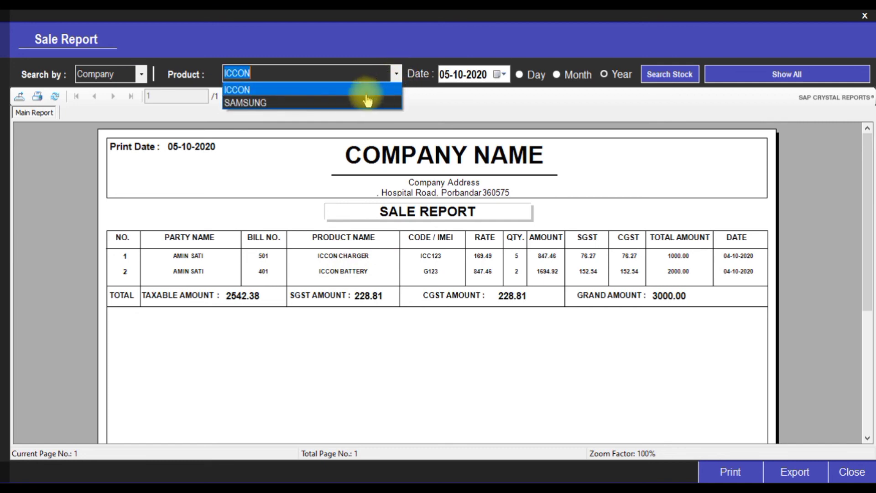
{"action": "left_click", "coordinate": [335, 104]}
{"action": "left_click", "coordinate": [666, 77]}
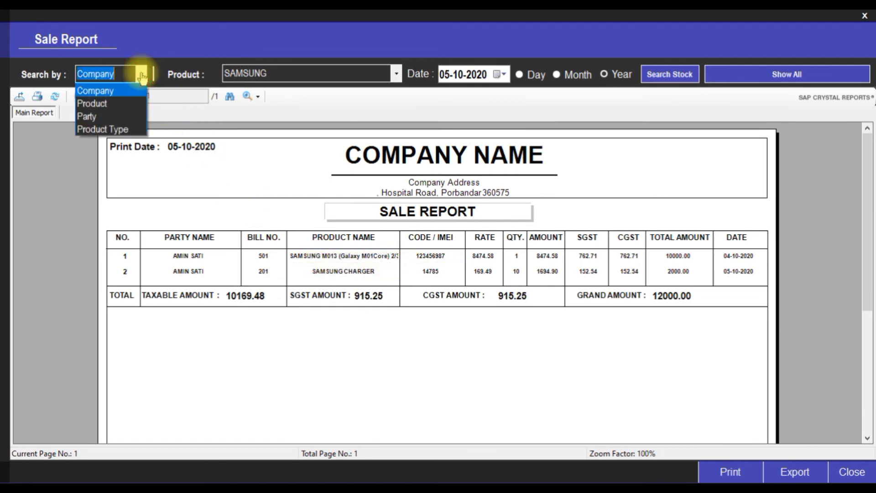
Search sales by product, showing only SAMSUNG CHARGER sales
{"action": "left_click", "coordinate": [141, 74]}
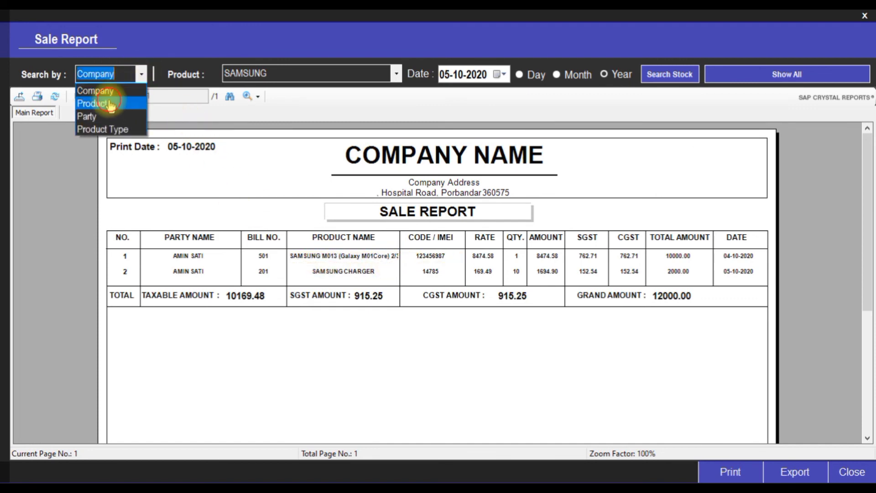
{"action": "left_click", "coordinate": [110, 104]}
{"action": "left_click", "coordinate": [396, 73]}
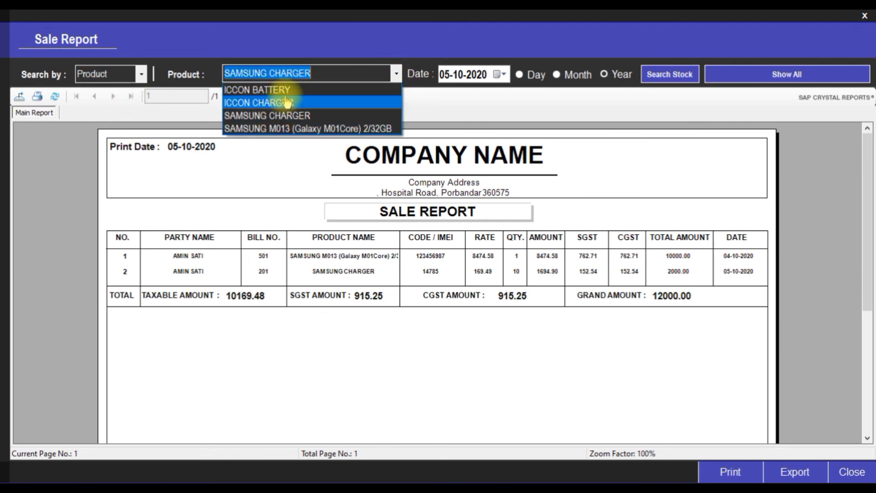
{"action": "left_click", "coordinate": [260, 115]}
{"action": "left_click", "coordinate": [687, 74]}
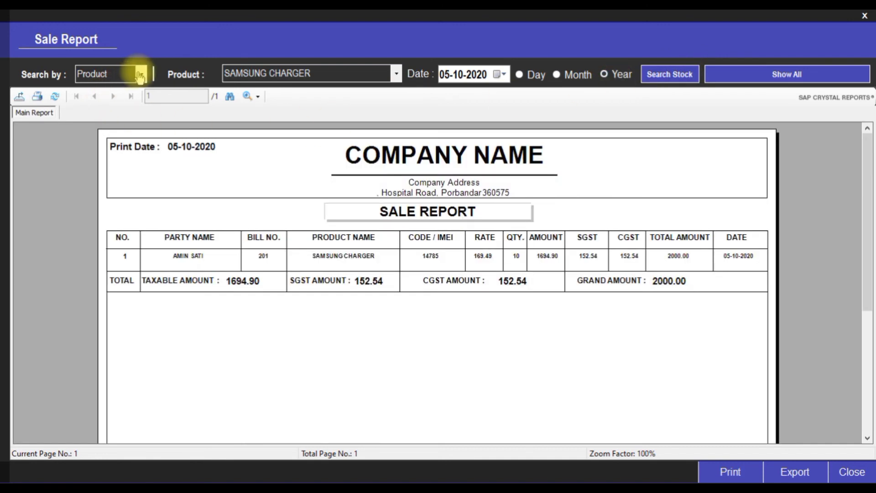
Search sales by product type Mobile
{"action": "left_click", "coordinate": [141, 74]}
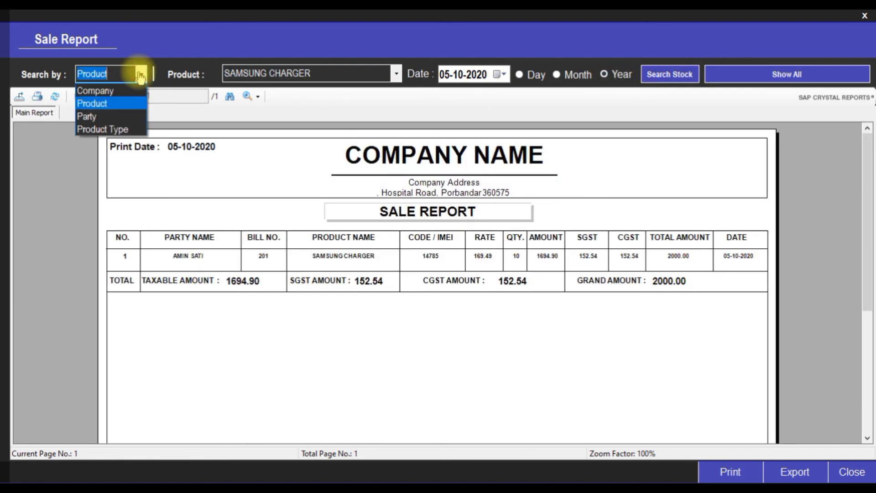
{"action": "left_click", "coordinate": [117, 129]}
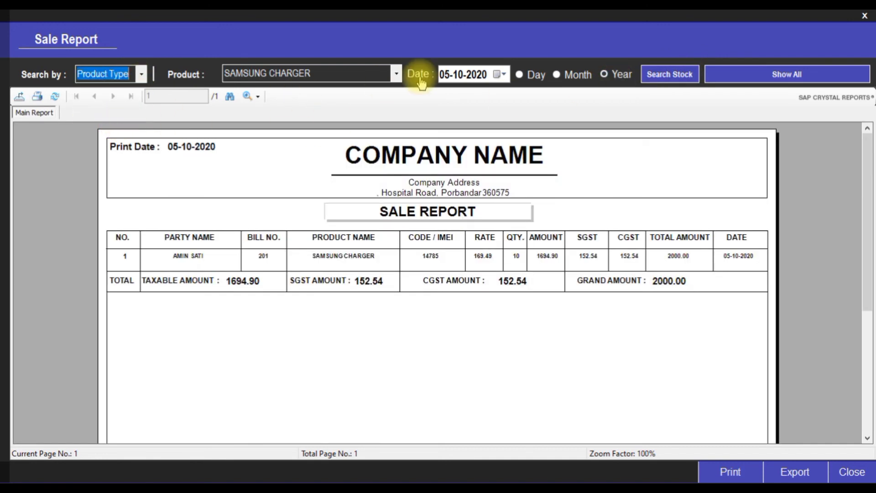
{"action": "left_click", "coordinate": [397, 73]}
{"action": "left_click", "coordinate": [314, 106]}
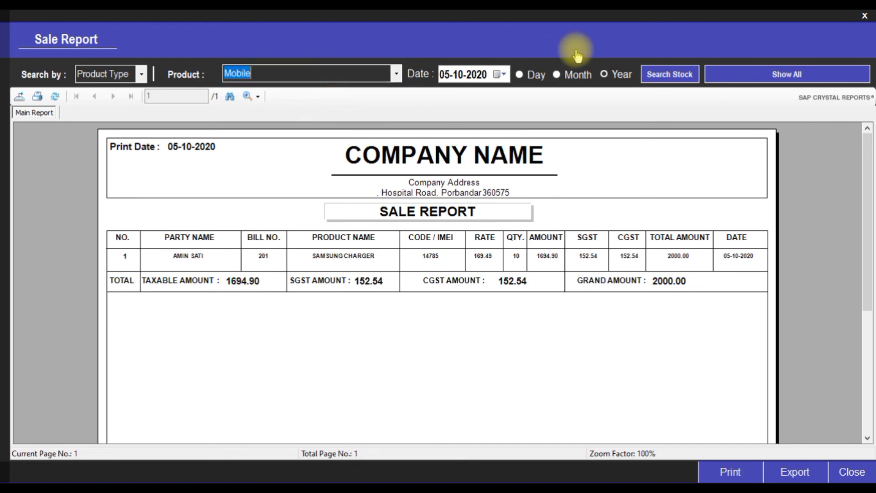
{"action": "left_click", "coordinate": [671, 78]}
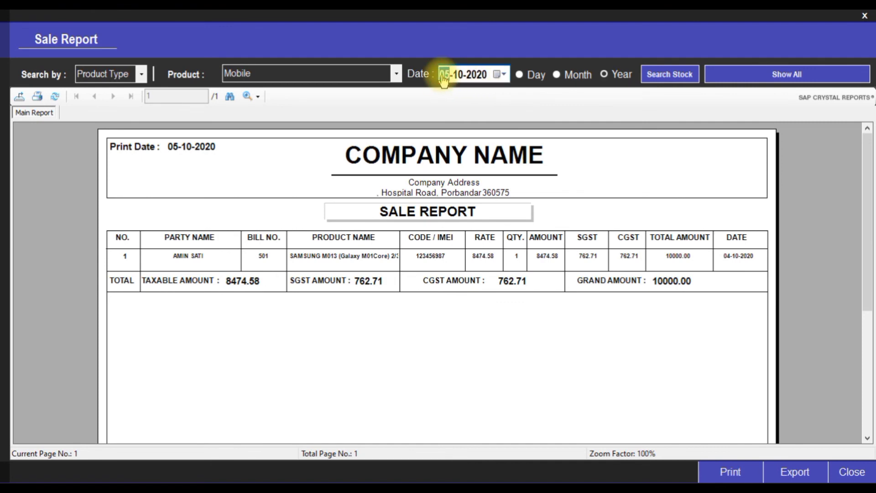
Rerun the Mobile sales search for 2019, find no sales, and close the sale report
{"action": "left_click", "coordinate": [459, 76]}
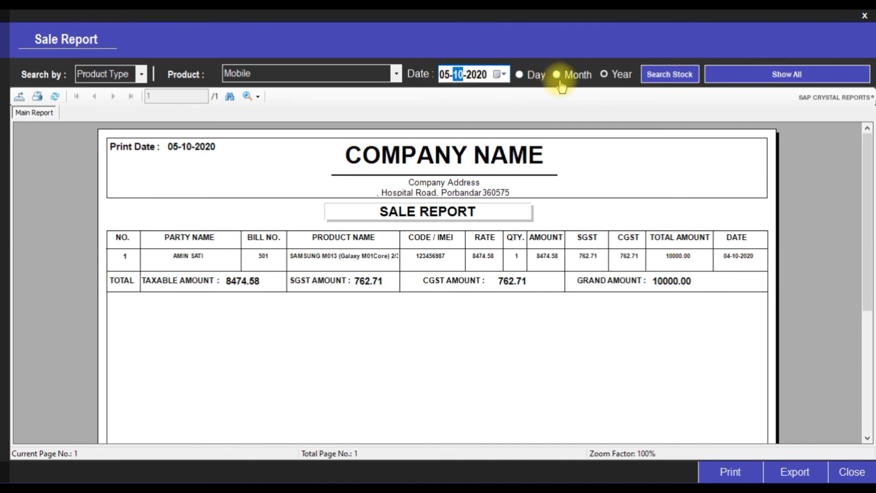
{"action": "left_click", "coordinate": [475, 79]}
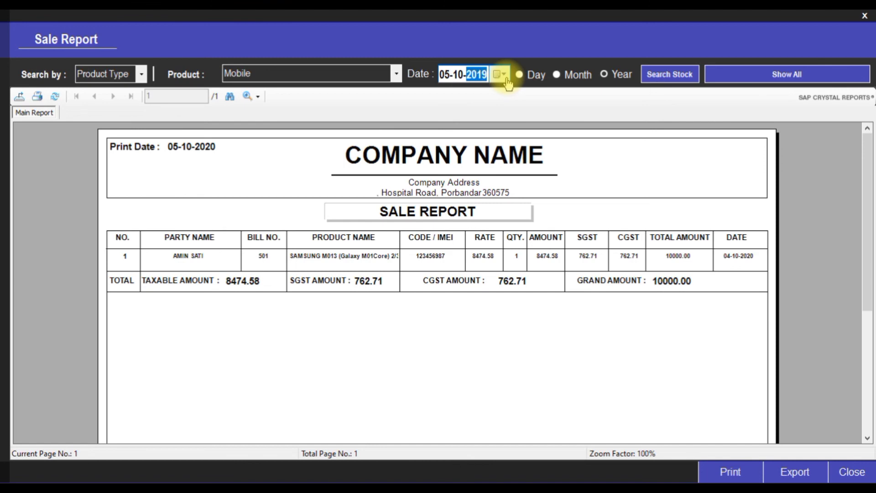
{"action": "left_click", "coordinate": [652, 75]}
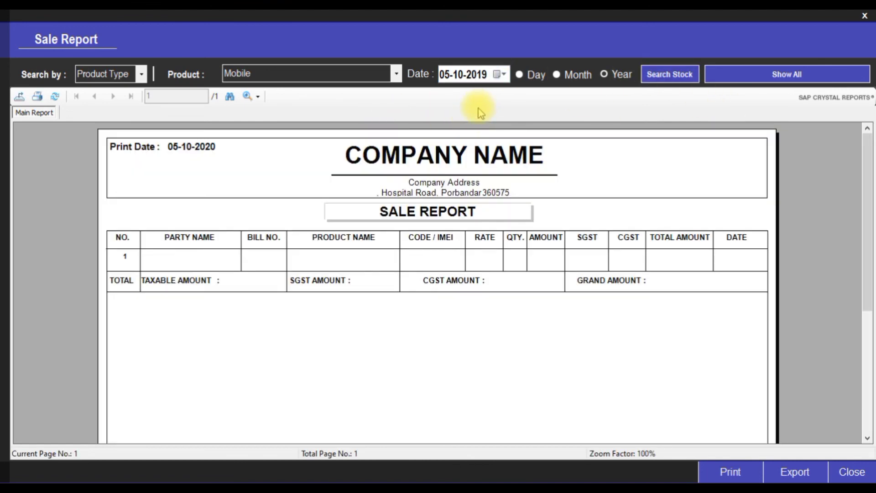
{"action": "left_click", "coordinate": [141, 75]}
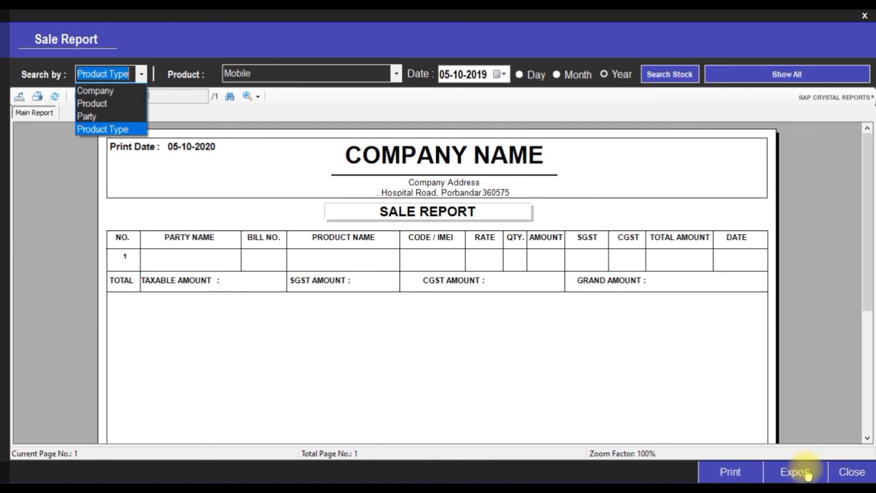
{"action": "left_click", "coordinate": [852, 472]}
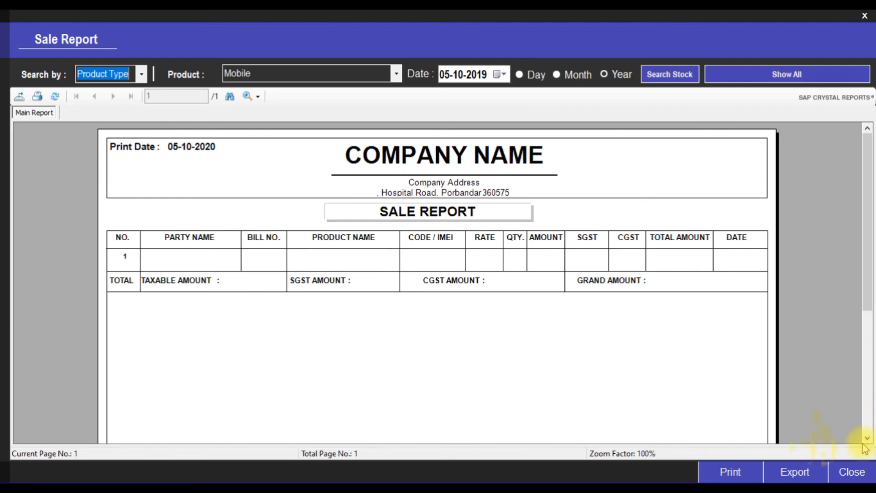
{"action": "left_click", "coordinate": [848, 472]}
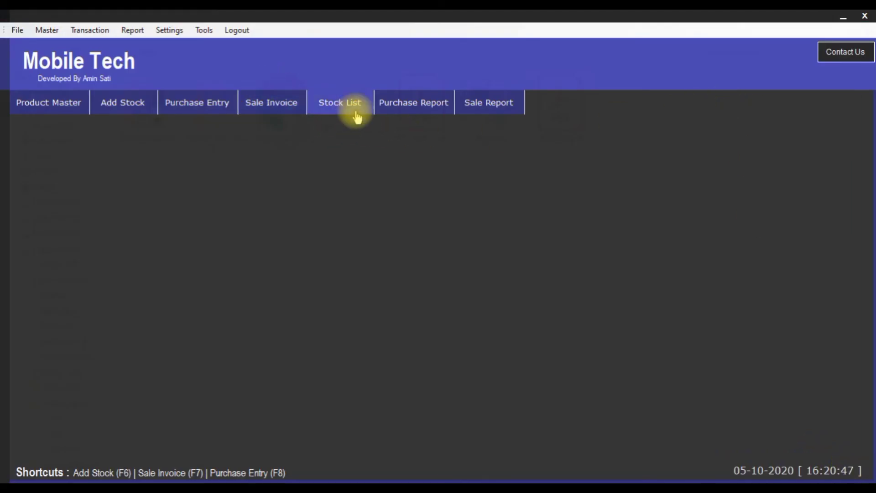
Show all six purchases in the Purchase Report, grand amount 245200.00, then close it
{"action": "left_click", "coordinate": [405, 104]}
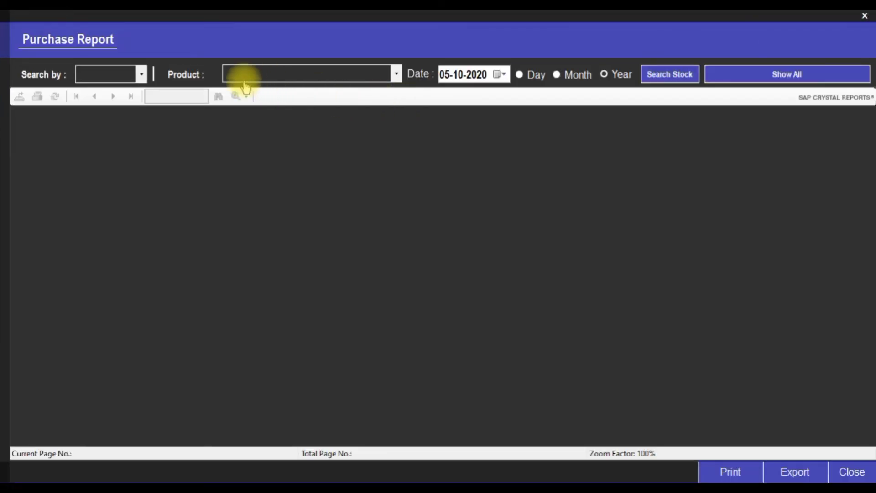
{"action": "left_click", "coordinate": [141, 74]}
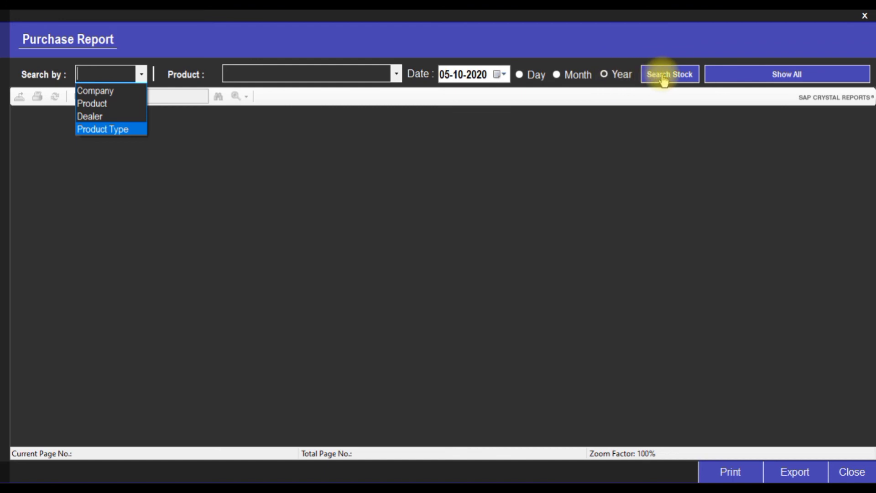
{"action": "left_click", "coordinate": [793, 74]}
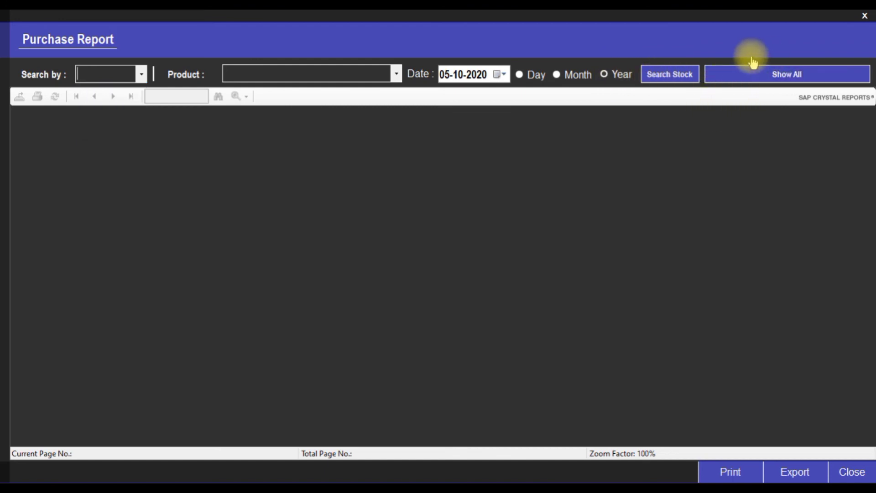
{"action": "left_click", "coordinate": [795, 76]}
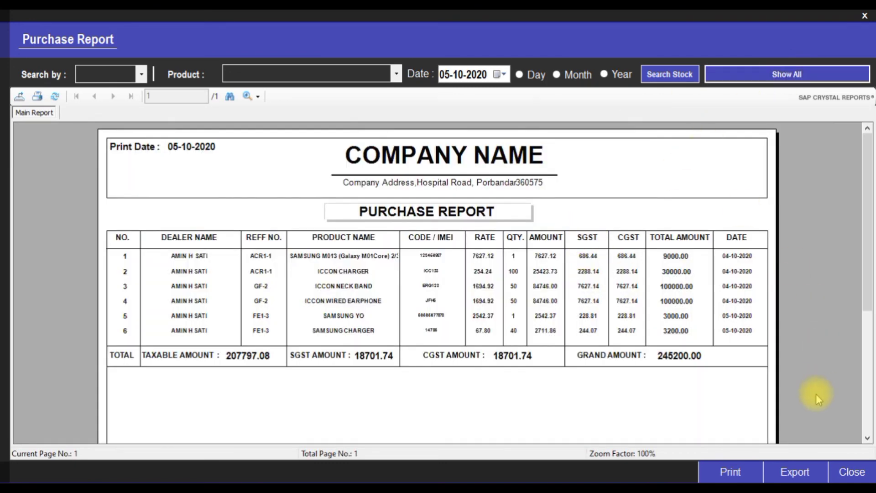
{"action": "left_click", "coordinate": [850, 473]}
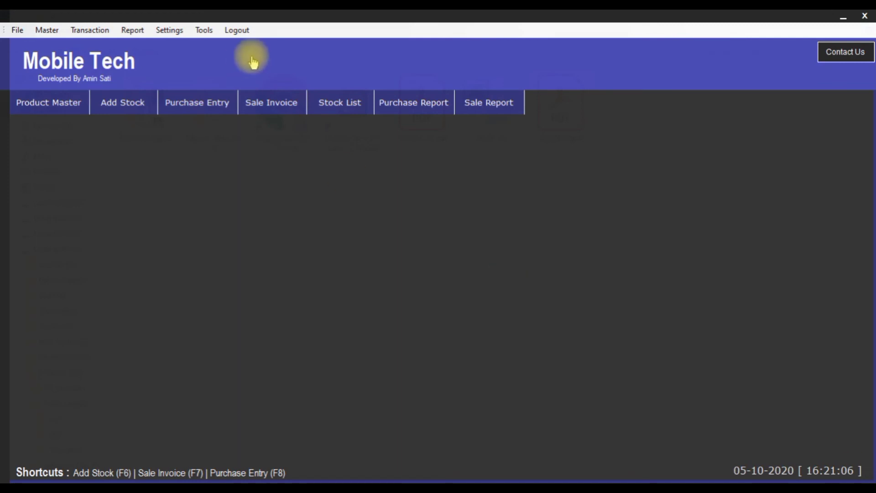
Open the bank deposit entry form and choose State Bank of India as the bank
{"action": "left_click", "coordinate": [89, 29]}
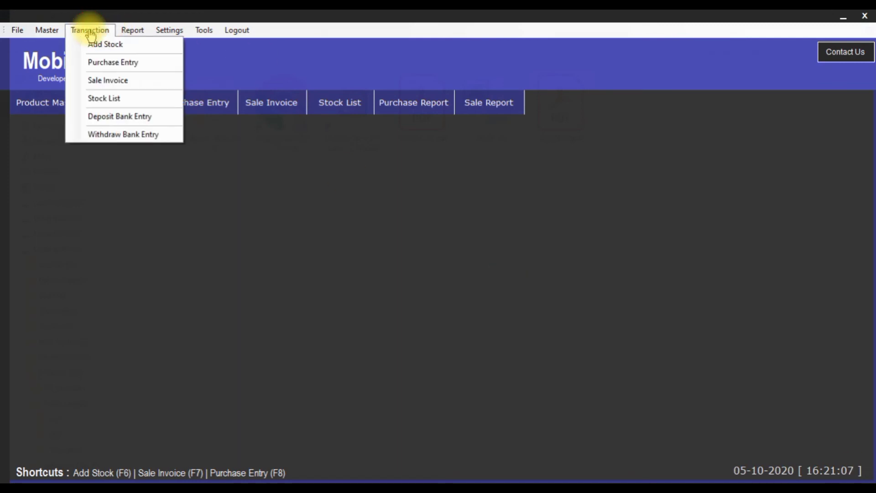
{"action": "left_click", "coordinate": [117, 118]}
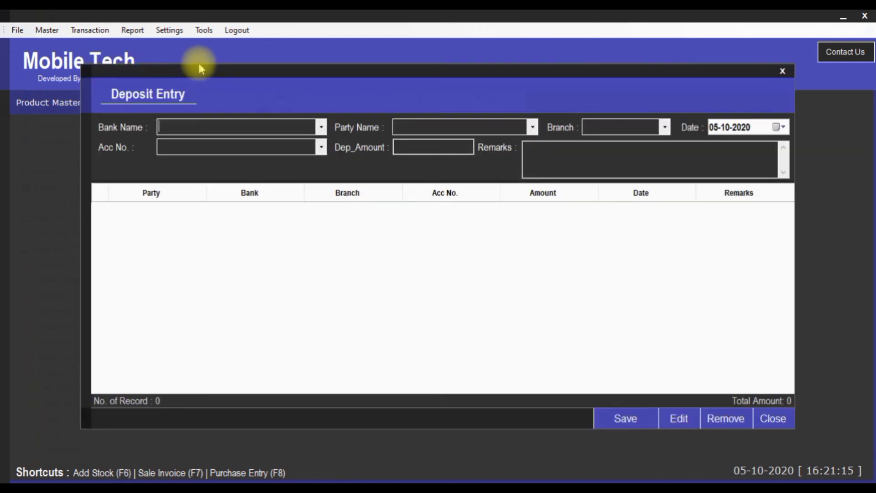
{"action": "left_click", "coordinate": [323, 126]}
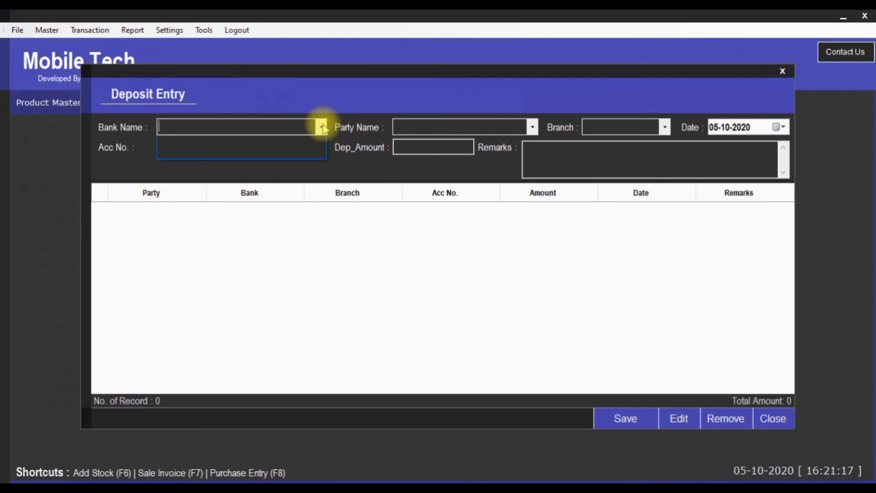
{"action": "left_click", "coordinate": [323, 127]}
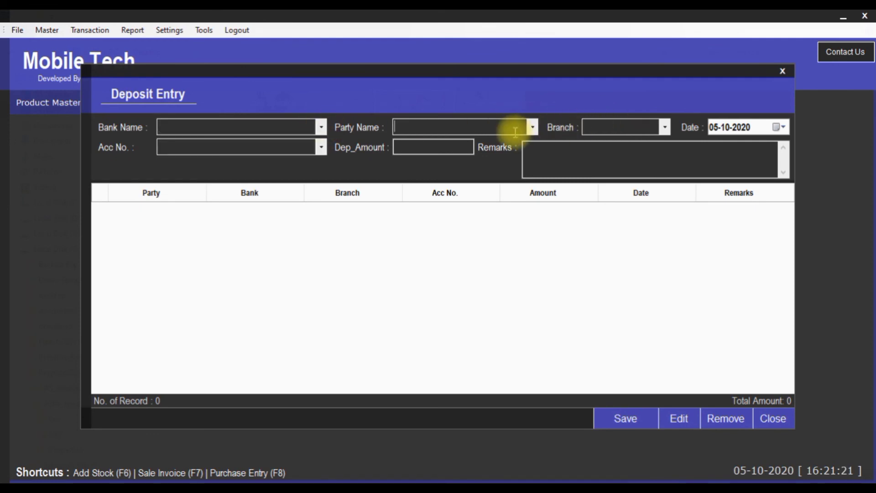
{"action": "left_click", "coordinate": [490, 130]}
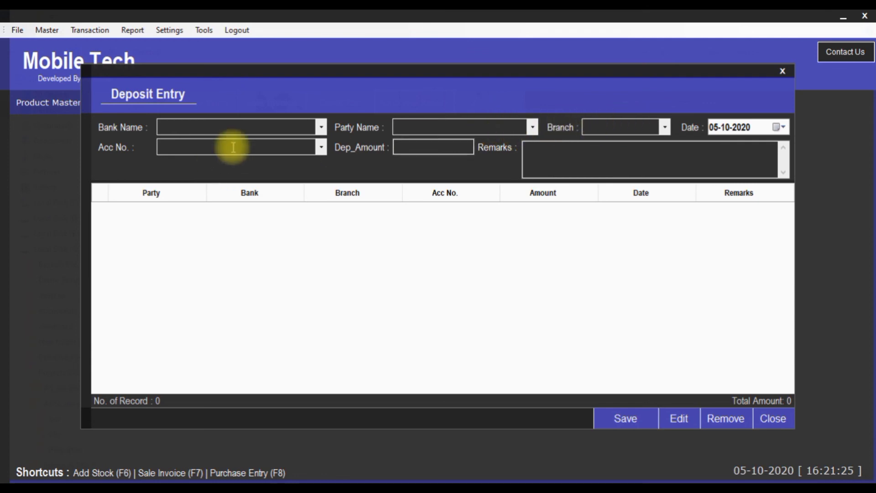
{"action": "left_click", "coordinate": [420, 145]}
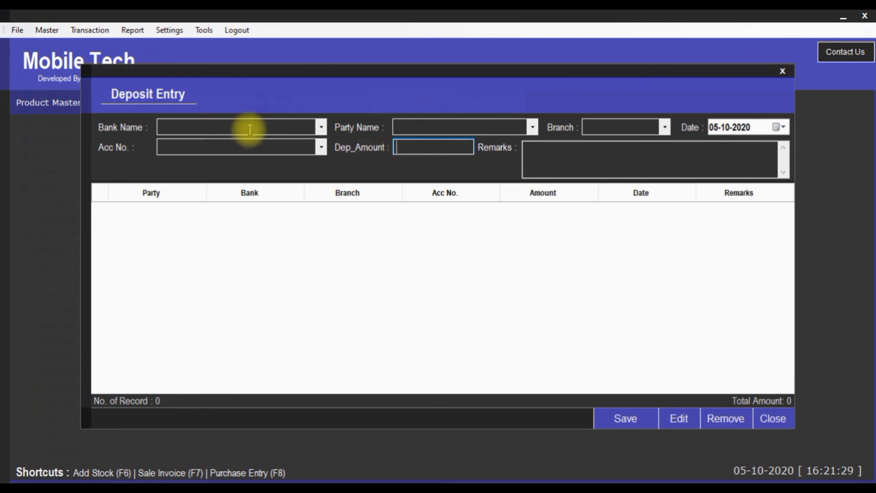
{"action": "left_click", "coordinate": [322, 130]}
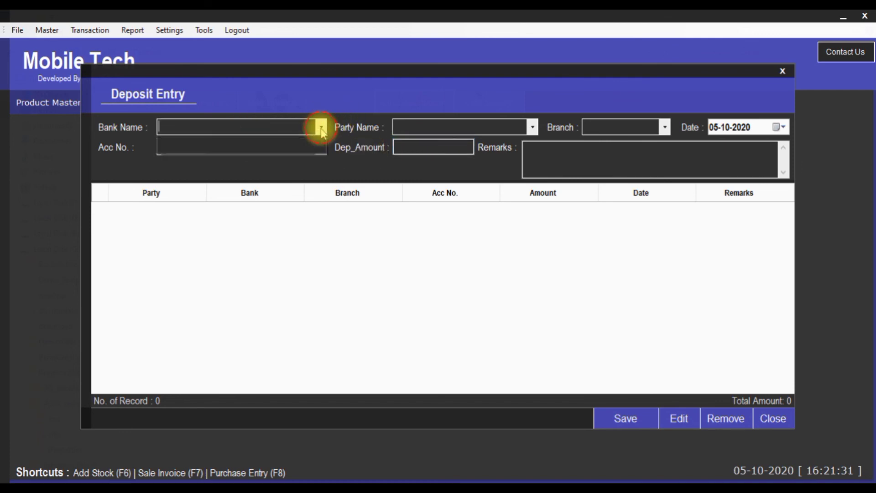
{"action": "left_click", "coordinate": [321, 130]}
{"action": "type", "text": "STATE BANK OF INDIA"}
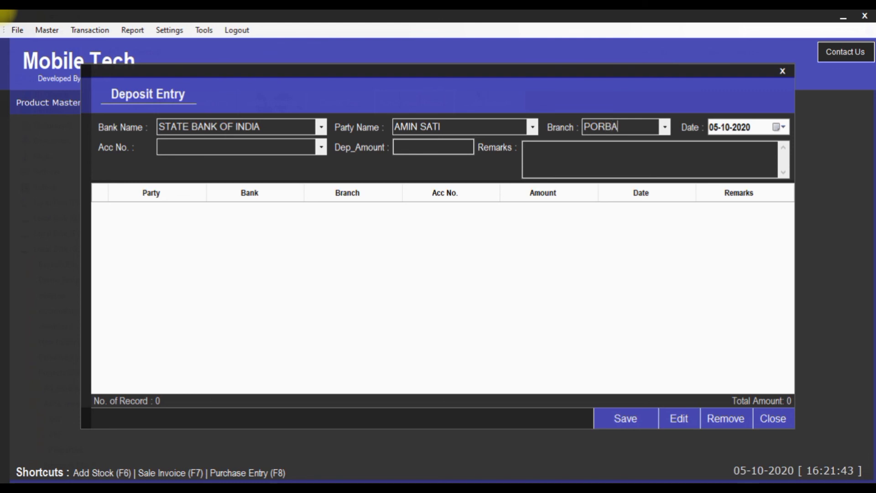
Enter the 6000 deposit with remark TEST and save it
{"action": "key", "text": "Tab"}
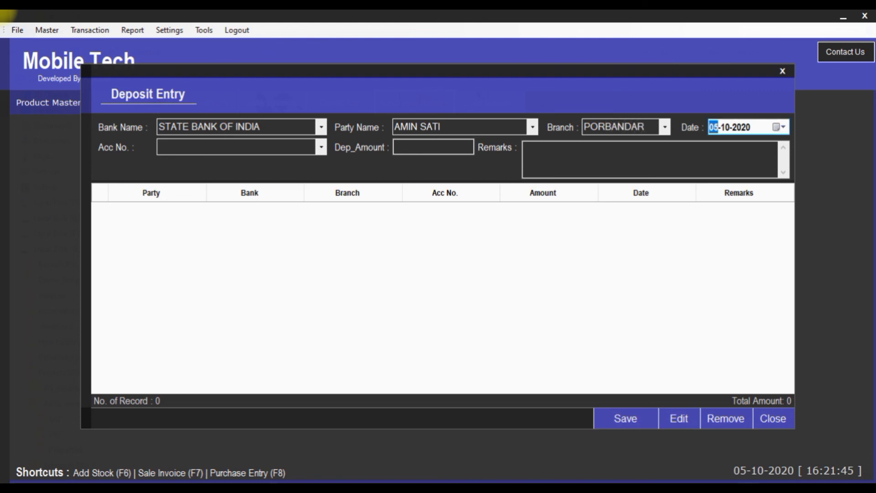
{"action": "key", "text": "Tab"}
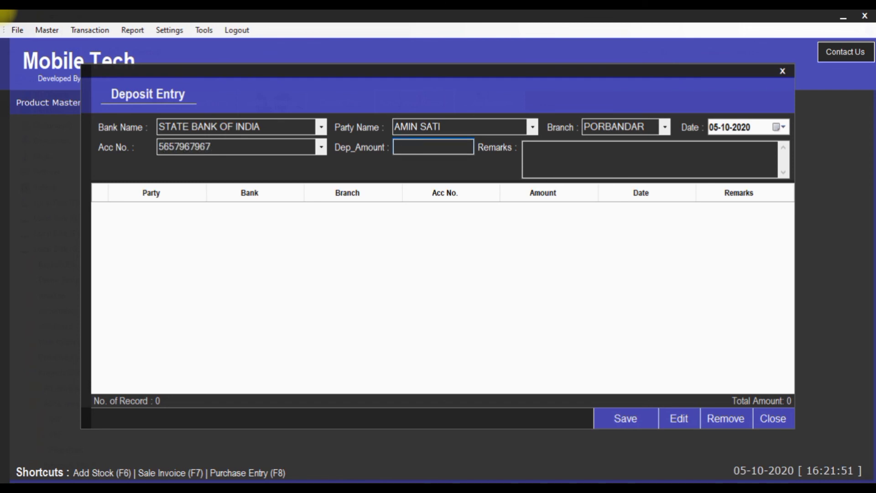
{"action": "key", "text": "Tab"}
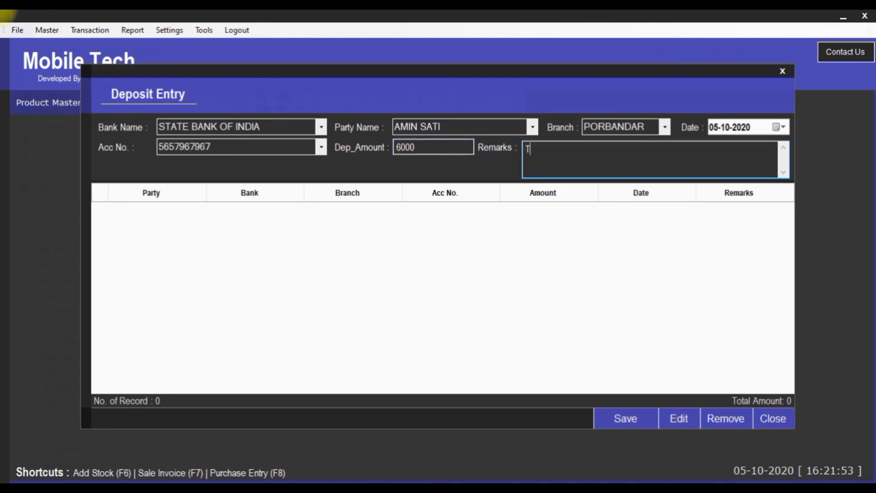
{"action": "type", "text": "TEST"}
{"action": "key", "text": "Tab"}
{"action": "key", "text": "Return"}
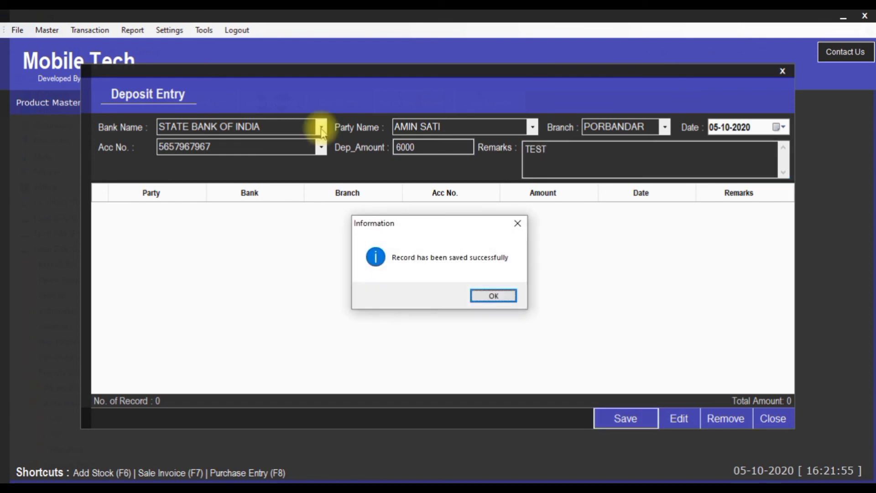
{"action": "key", "text": "Return"}
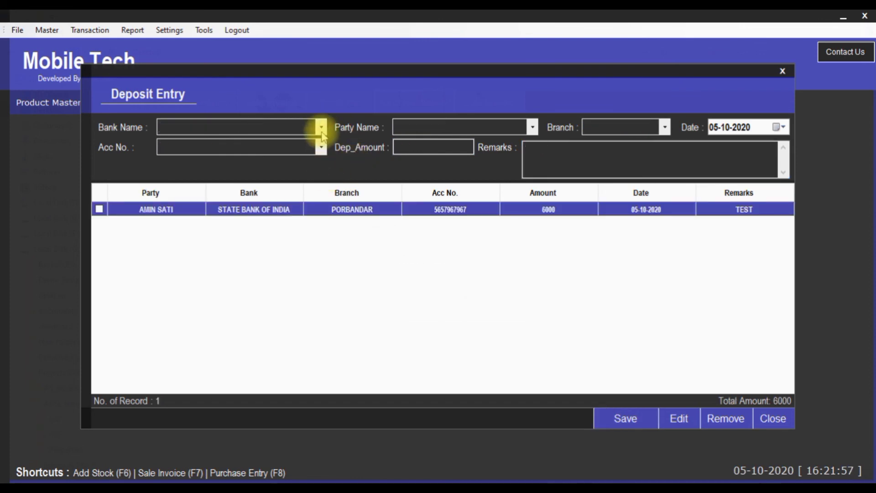
{"action": "left_click", "coordinate": [322, 128]}
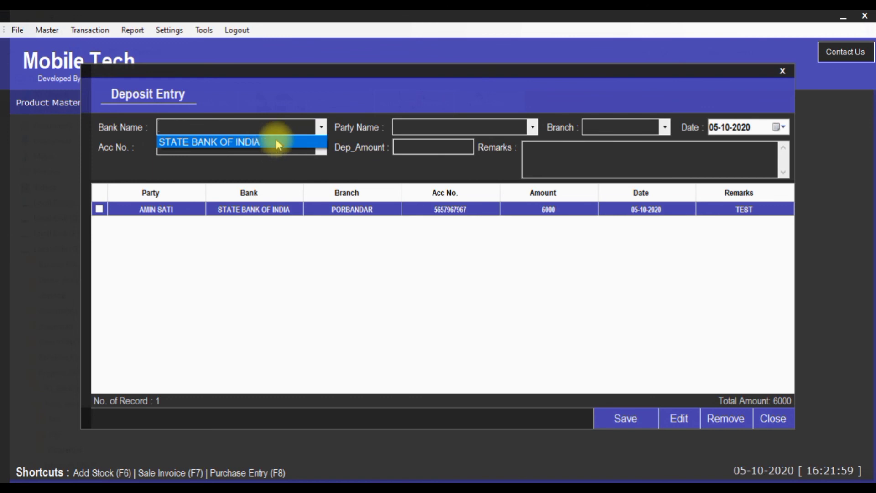
{"action": "left_click", "coordinate": [533, 127]}
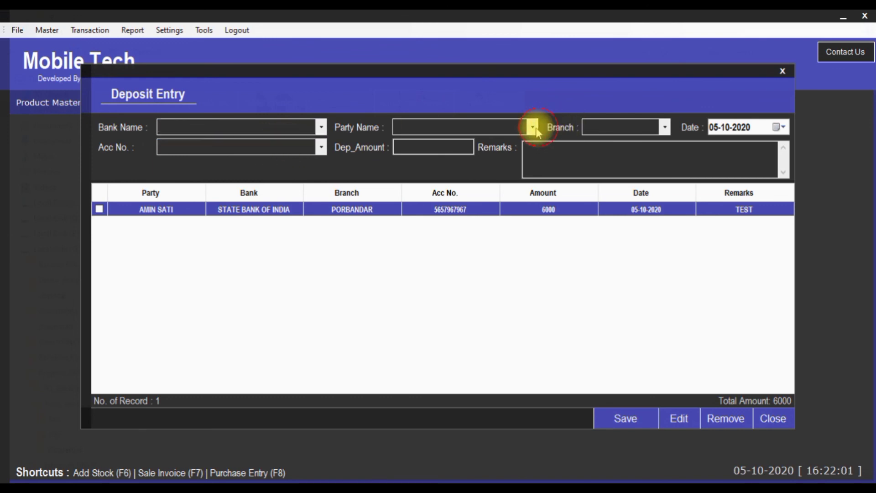
{"action": "left_click", "coordinate": [666, 128]}
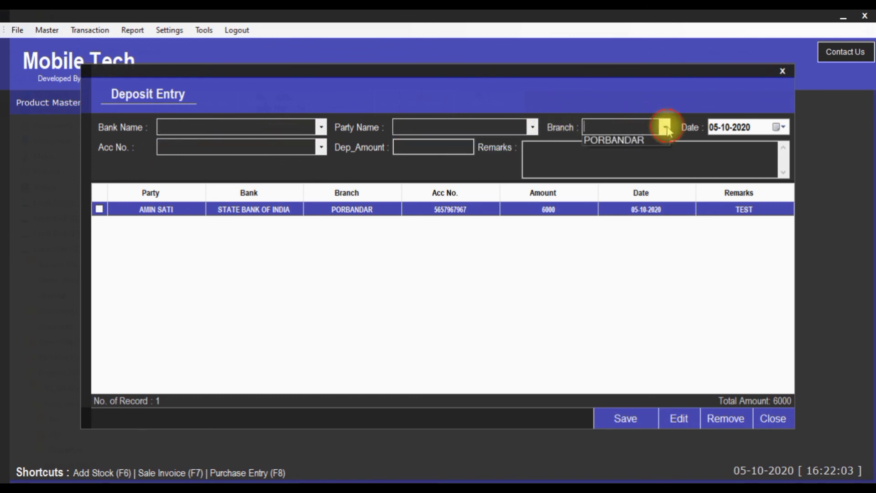
{"action": "left_click", "coordinate": [325, 150]}
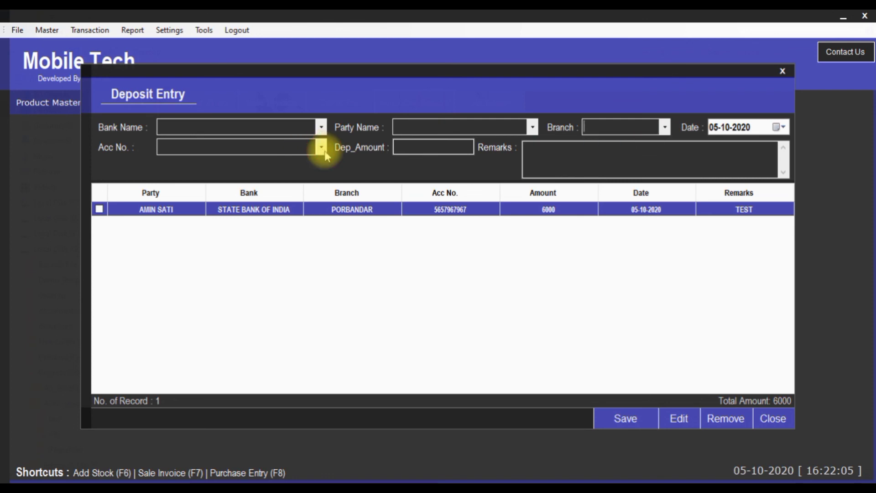
{"action": "left_click", "coordinate": [322, 147]}
{"action": "left_click", "coordinate": [490, 152]}
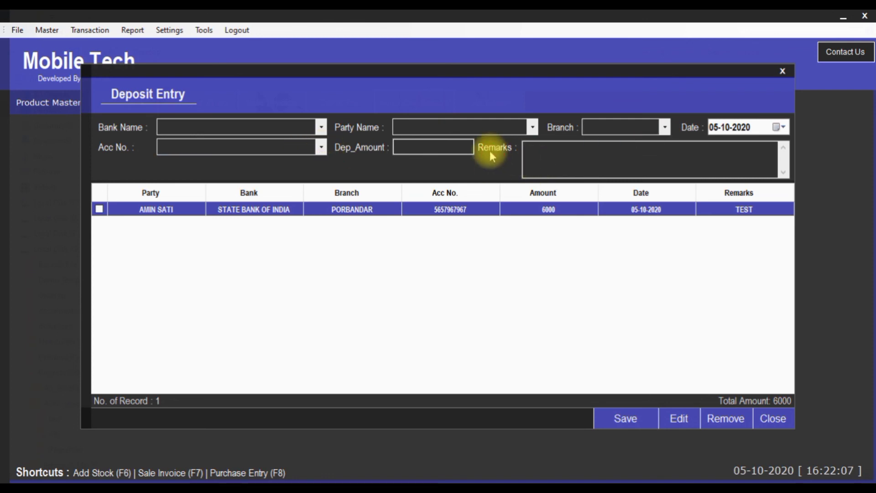
{"action": "left_click", "coordinate": [773, 418]}
{"action": "left_click", "coordinate": [90, 30]}
Tick the ghgfh, fgfhg and gfgfd withdrawals, remove them, and close the Withdraw Entry form
{"action": "left_click", "coordinate": [108, 135]}
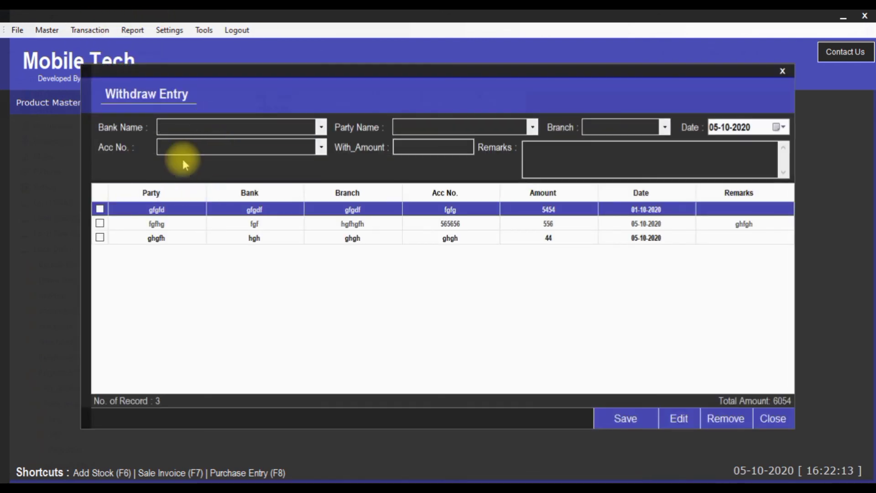
{"action": "left_click", "coordinate": [321, 132]}
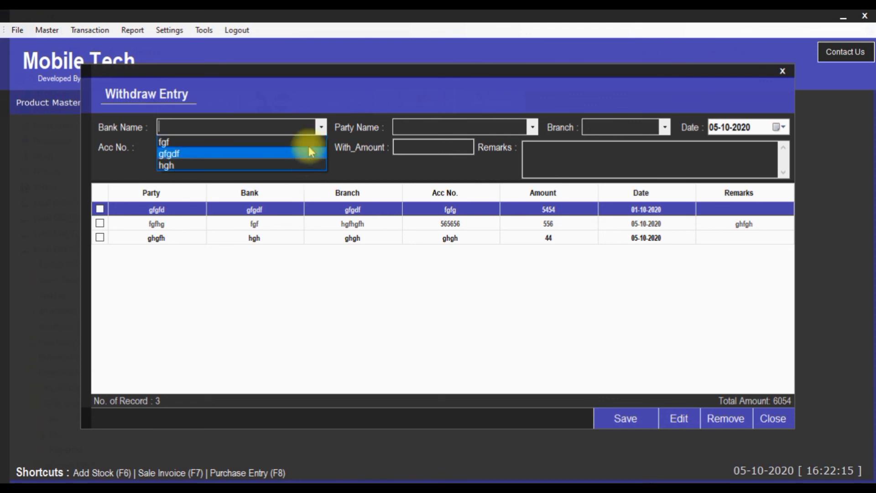
{"action": "left_click", "coordinate": [102, 240]}
{"action": "left_click", "coordinate": [100, 237]}
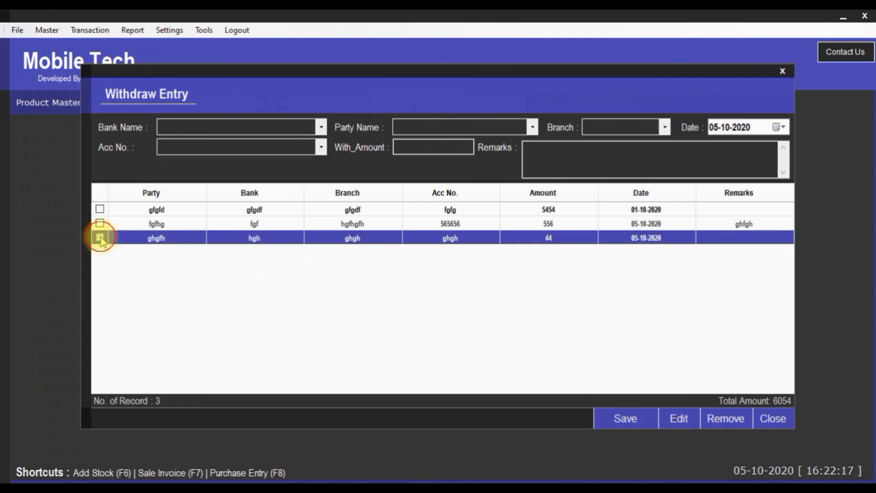
{"action": "left_click", "coordinate": [101, 224]}
{"action": "left_click", "coordinate": [100, 209]}
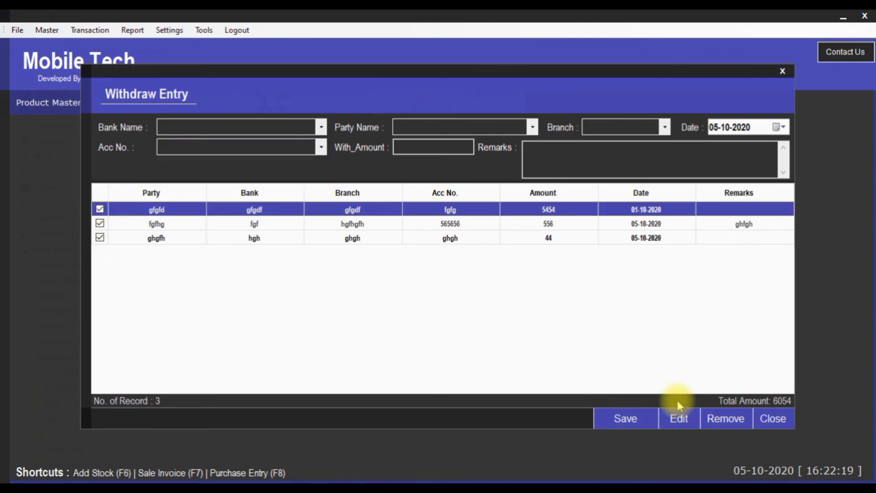
{"action": "left_click", "coordinate": [711, 420]}
{"action": "left_click", "coordinate": [502, 295]}
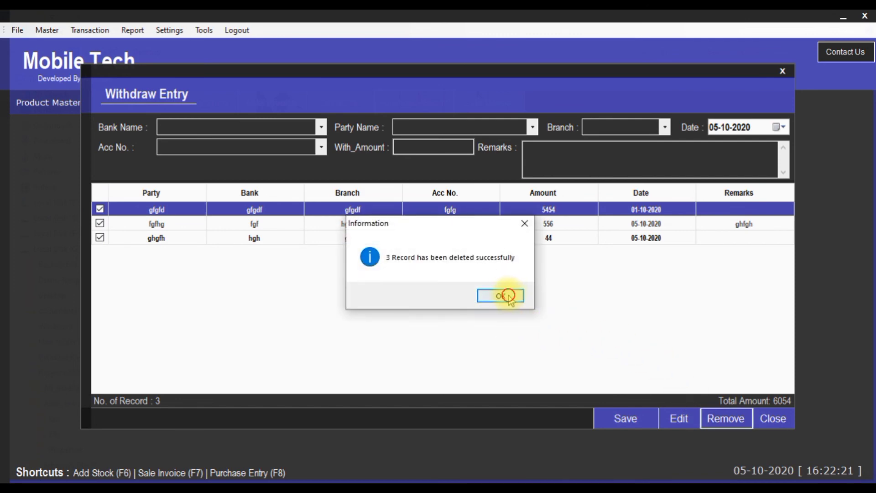
{"action": "left_click", "coordinate": [773, 419]}
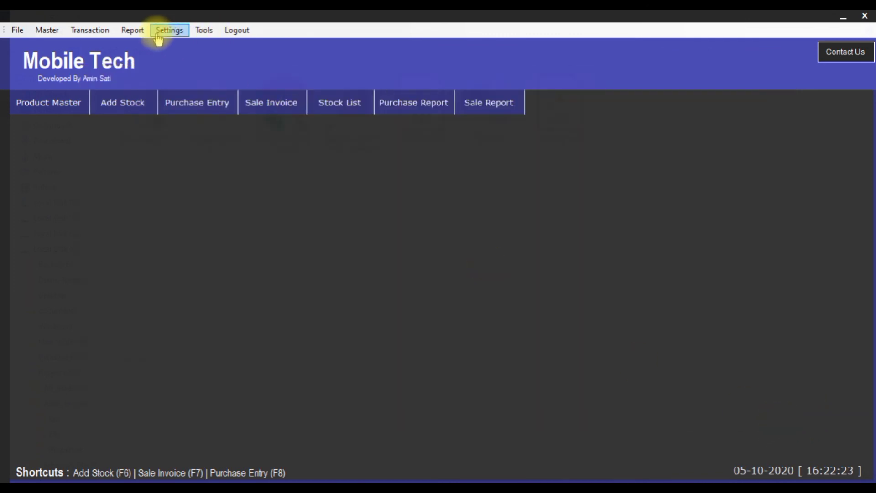
{"action": "left_click", "coordinate": [90, 30]}
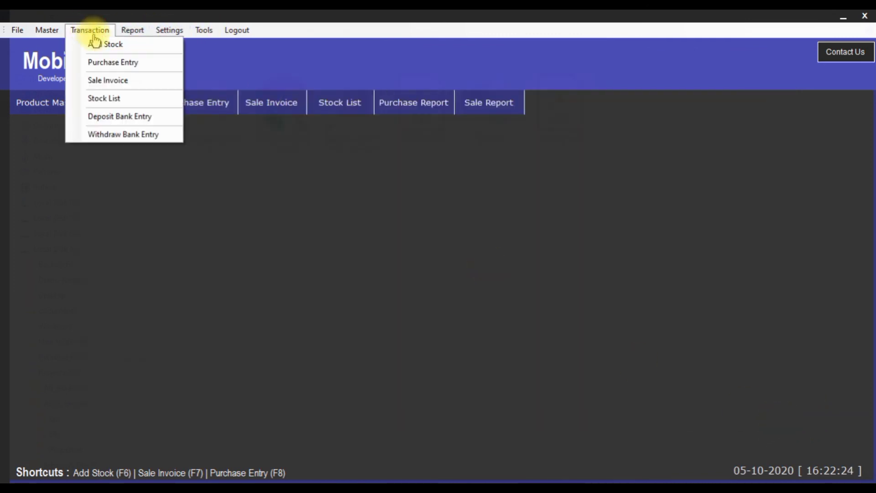
{"action": "left_click", "coordinate": [105, 134]}
{"action": "left_click", "coordinate": [133, 30]}
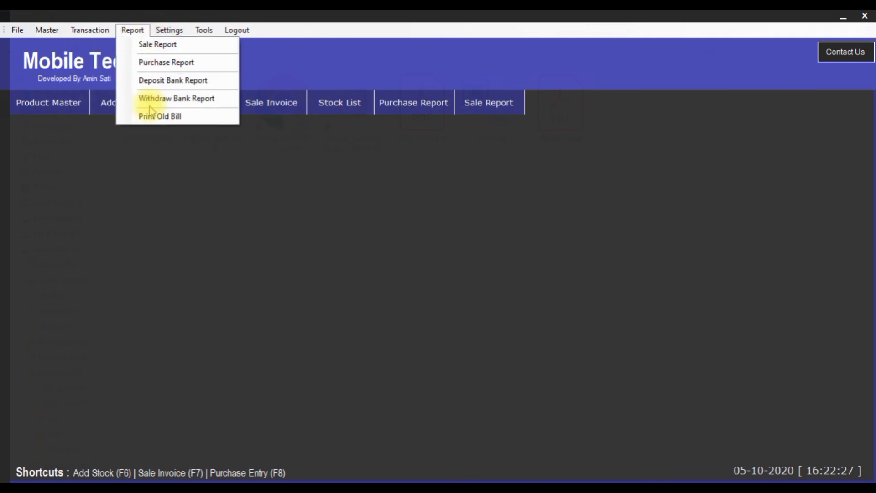
{"action": "left_click", "coordinate": [173, 82]}
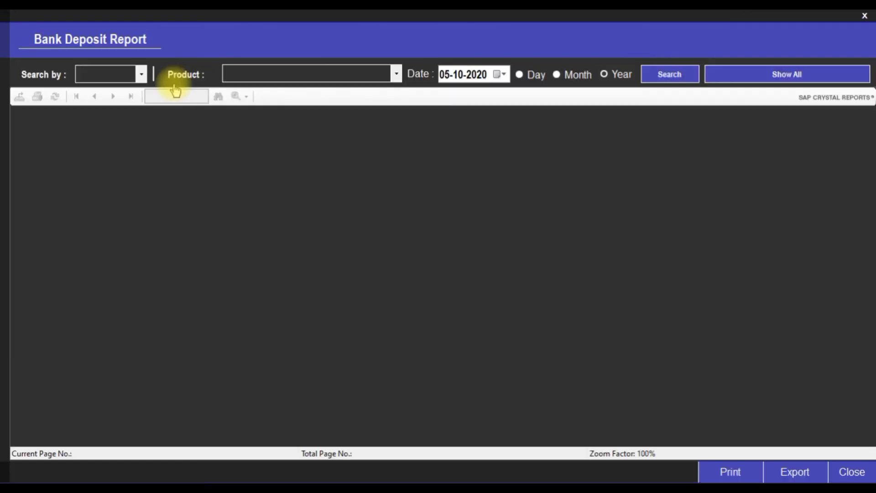
{"action": "left_click", "coordinate": [141, 74]}
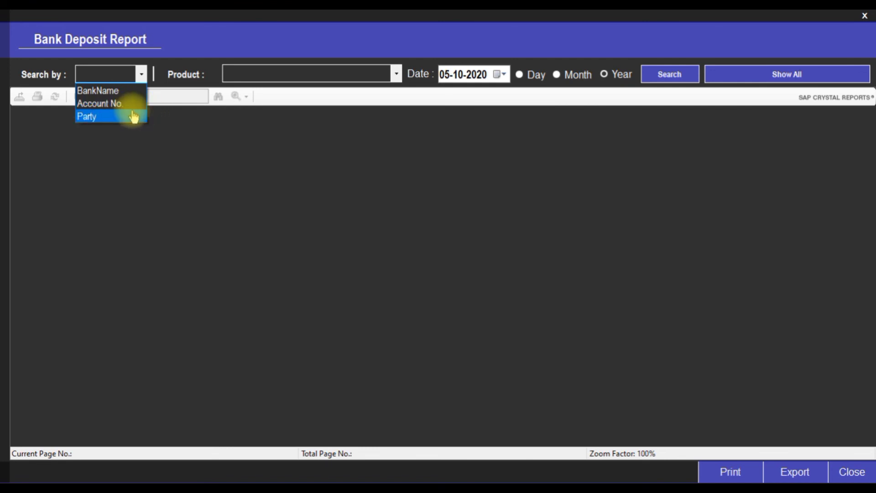
{"action": "left_click", "coordinate": [850, 471]}
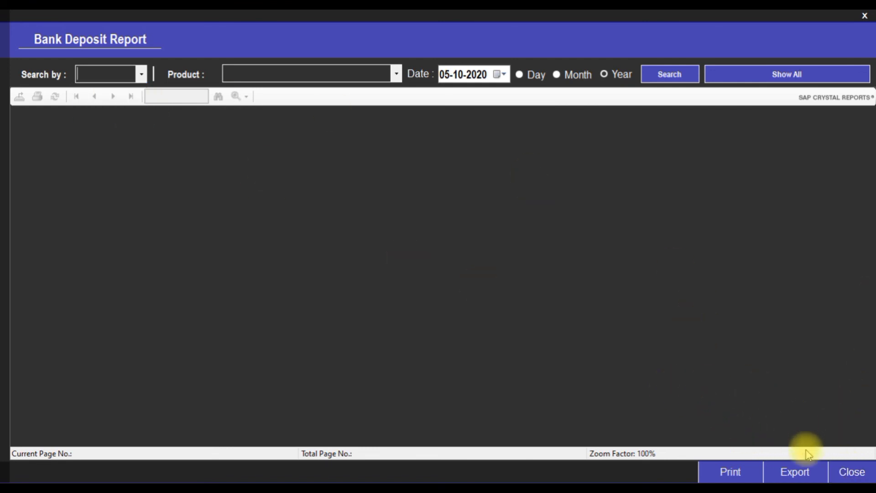
{"action": "left_click", "coordinate": [849, 473]}
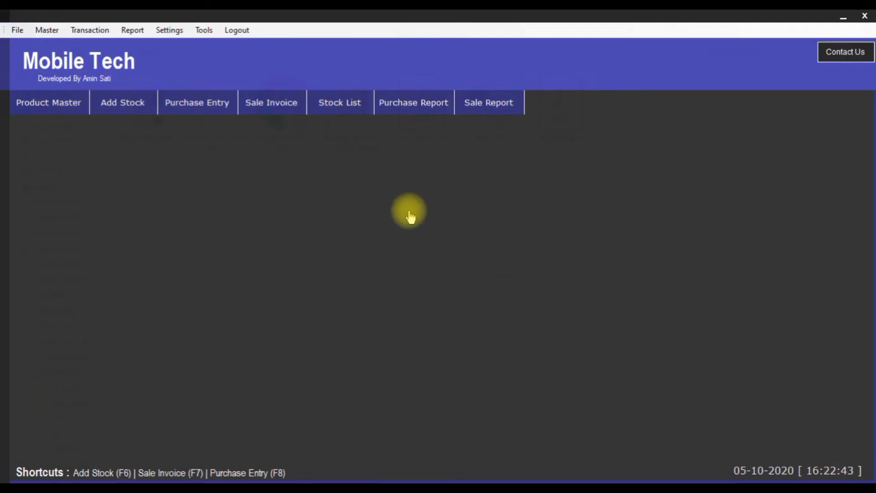
{"action": "left_click", "coordinate": [157, 30]}
{"action": "mouse_move", "coordinate": [133, 29]}
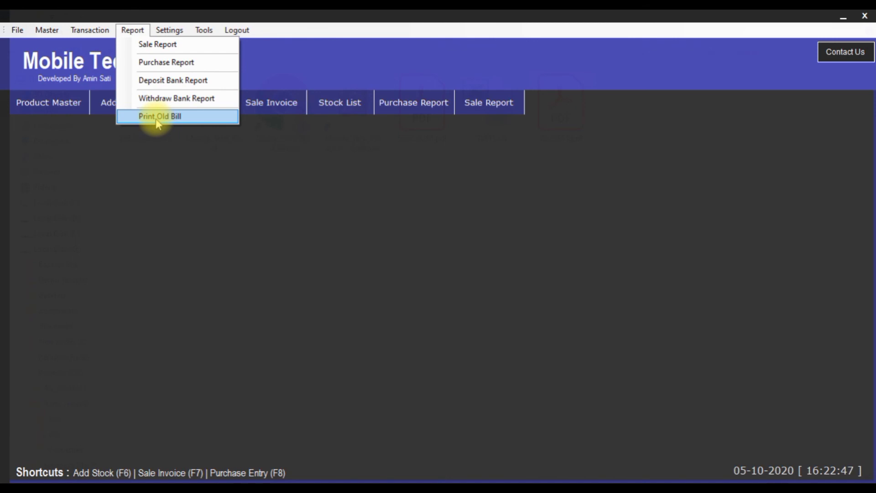
{"action": "left_click", "coordinate": [210, 117]}
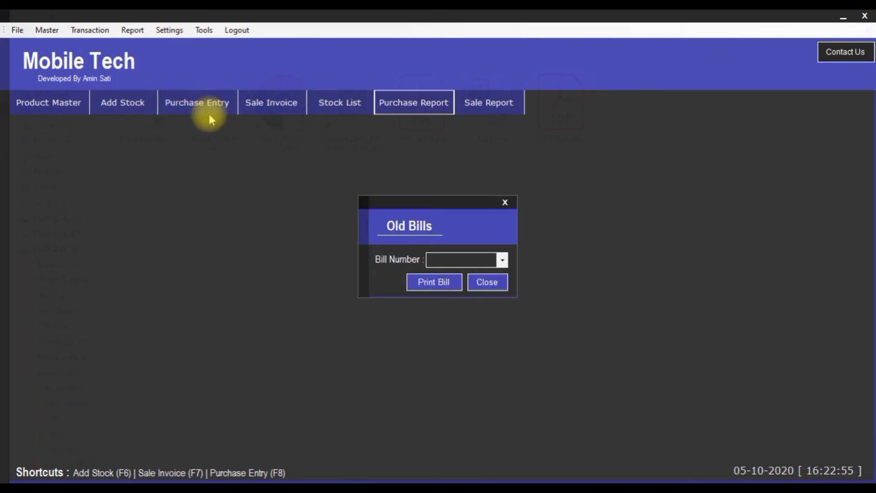
{"action": "left_click", "coordinate": [502, 260]}
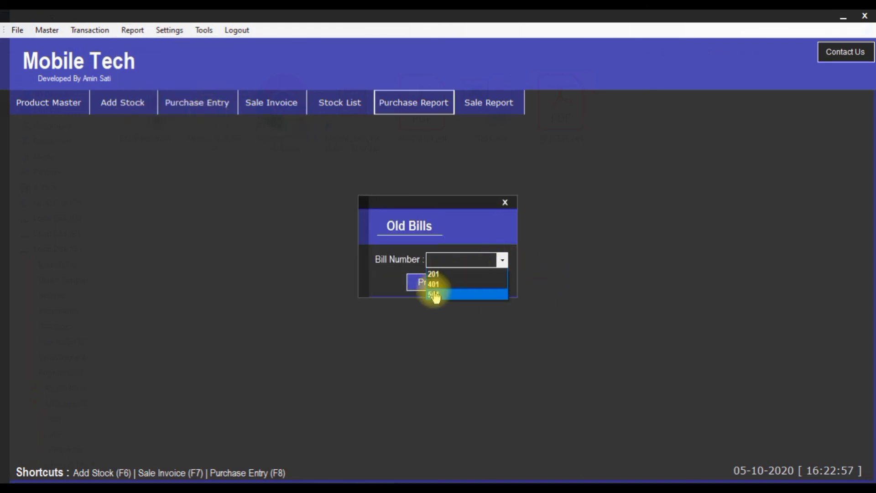
{"action": "left_click", "coordinate": [436, 274]}
{"action": "left_click", "coordinate": [434, 284]}
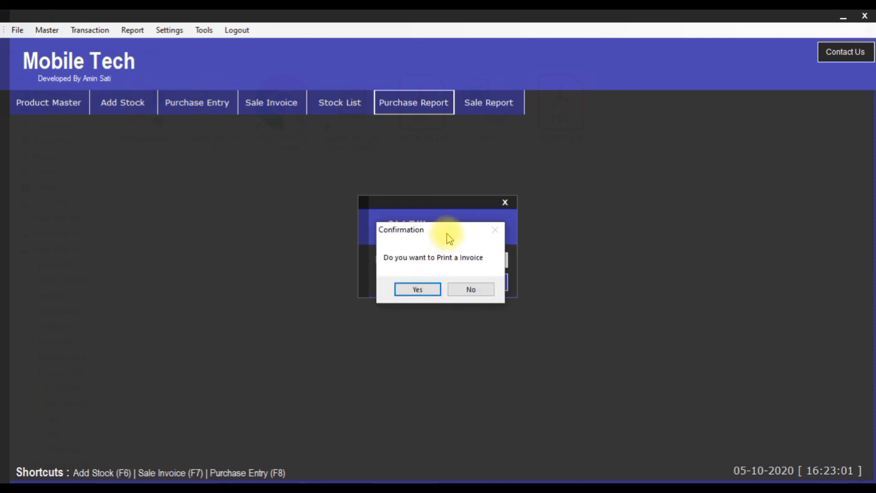
{"action": "left_click", "coordinate": [456, 289]}
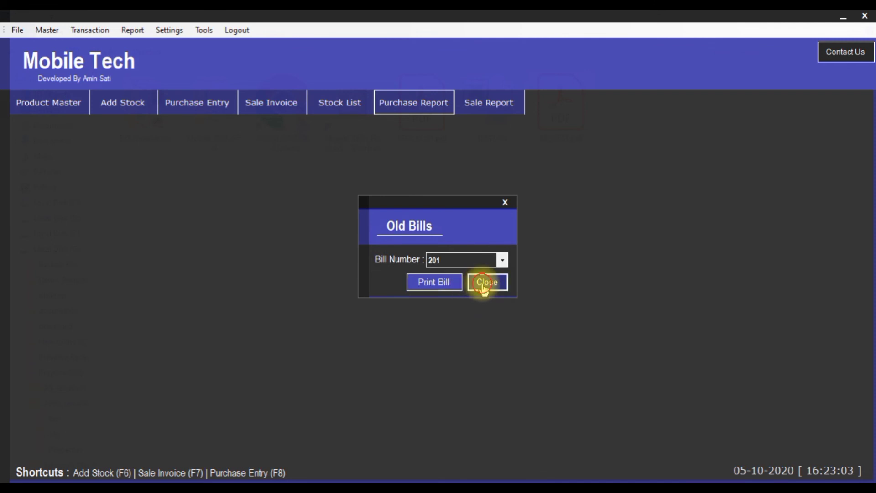
{"action": "left_click", "coordinate": [484, 284]}
{"action": "left_click", "coordinate": [71, 31]}
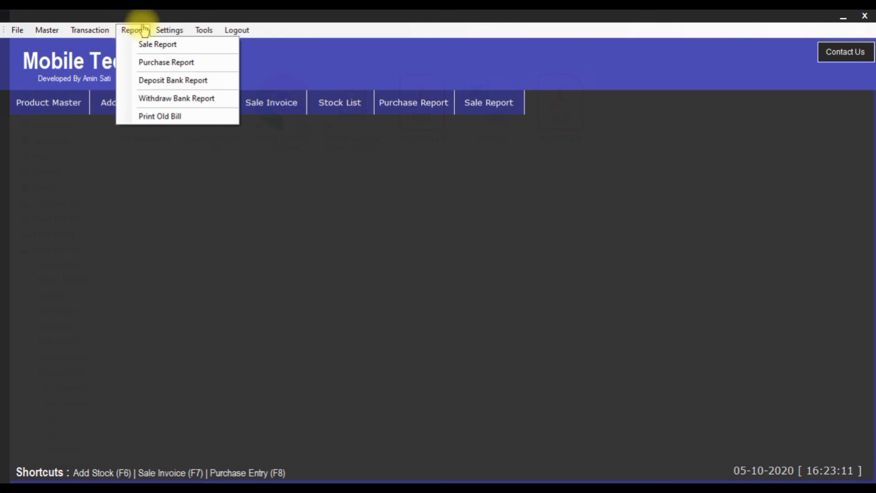
Close the open menu and show the About us information via Contact Us
{"action": "left_click", "coordinate": [665, 55]}
{"action": "left_click", "coordinate": [202, 31]}
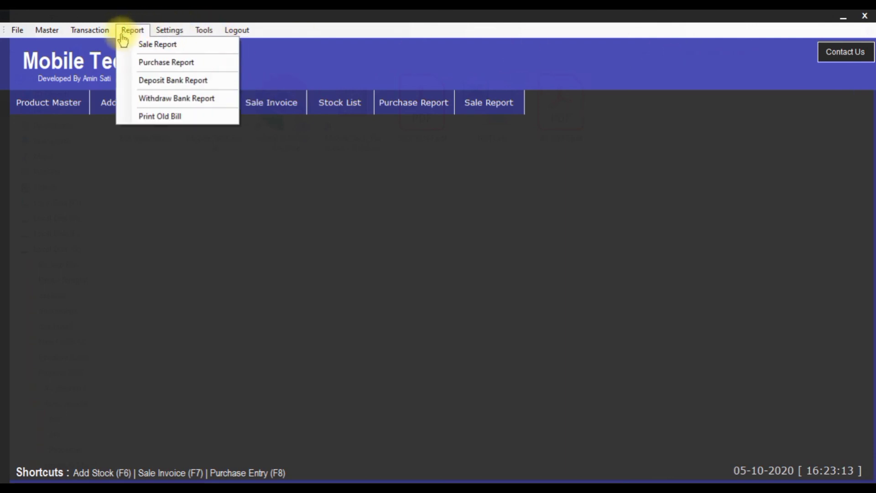
{"action": "left_click", "coordinate": [823, 57]}
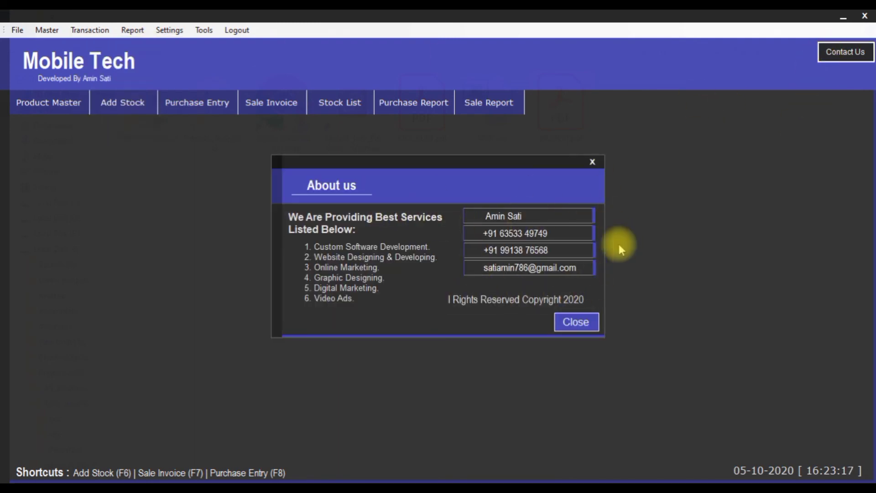